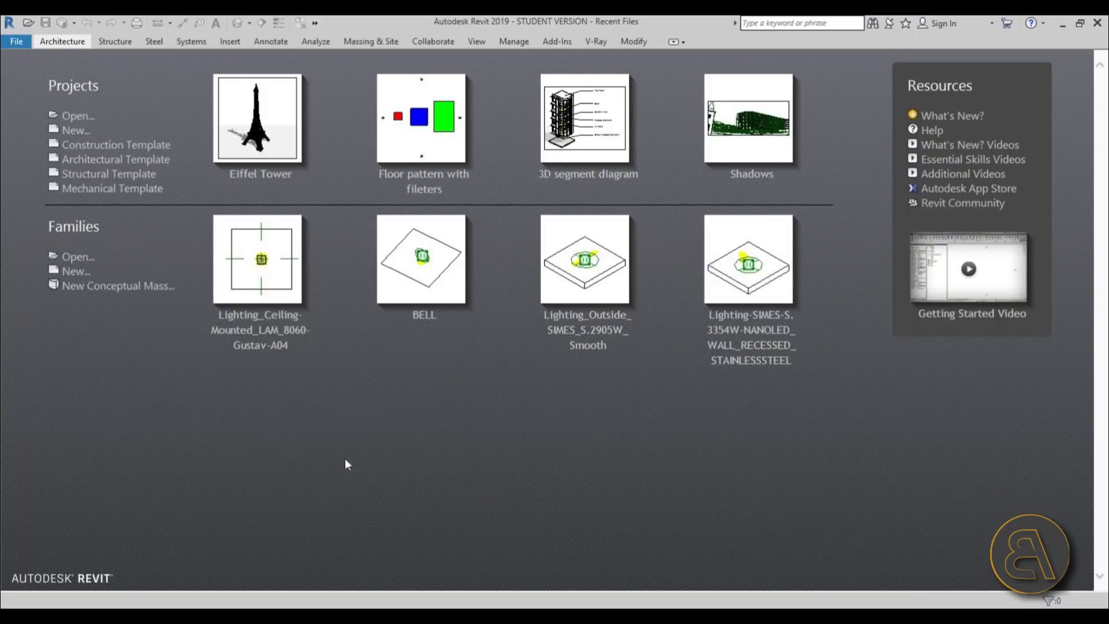
# - Start a new project from the architectural template and open the South elevation view
pyautogui.click(142, 159)
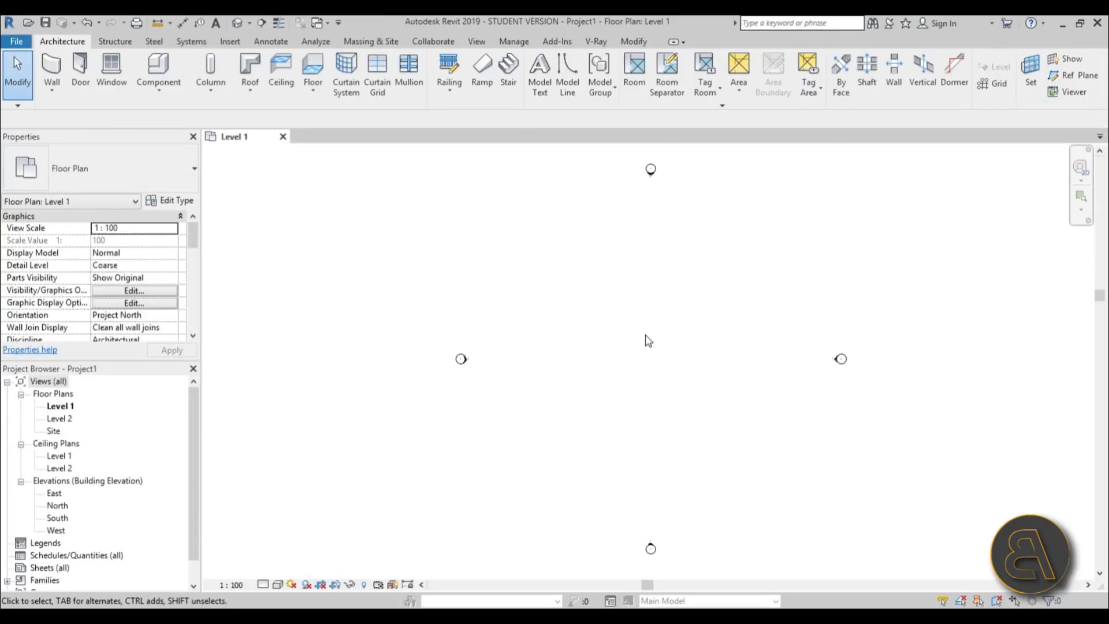
pyautogui.moveTo(642, 412); pyautogui.dragTo(546, 411, button='middle')
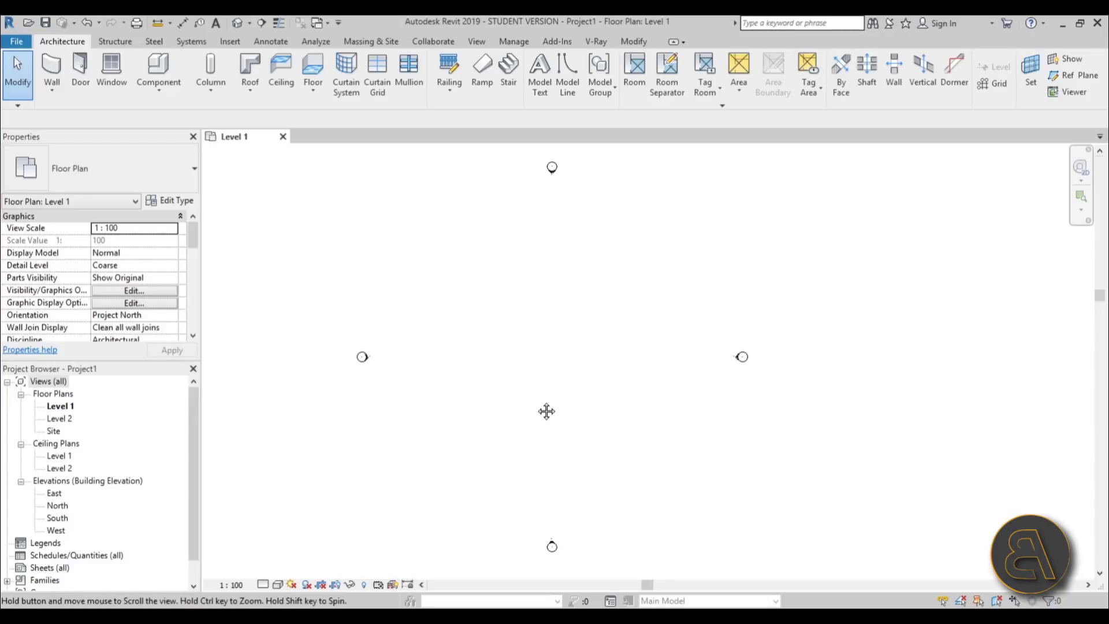
pyautogui.doubleClick(552, 546)
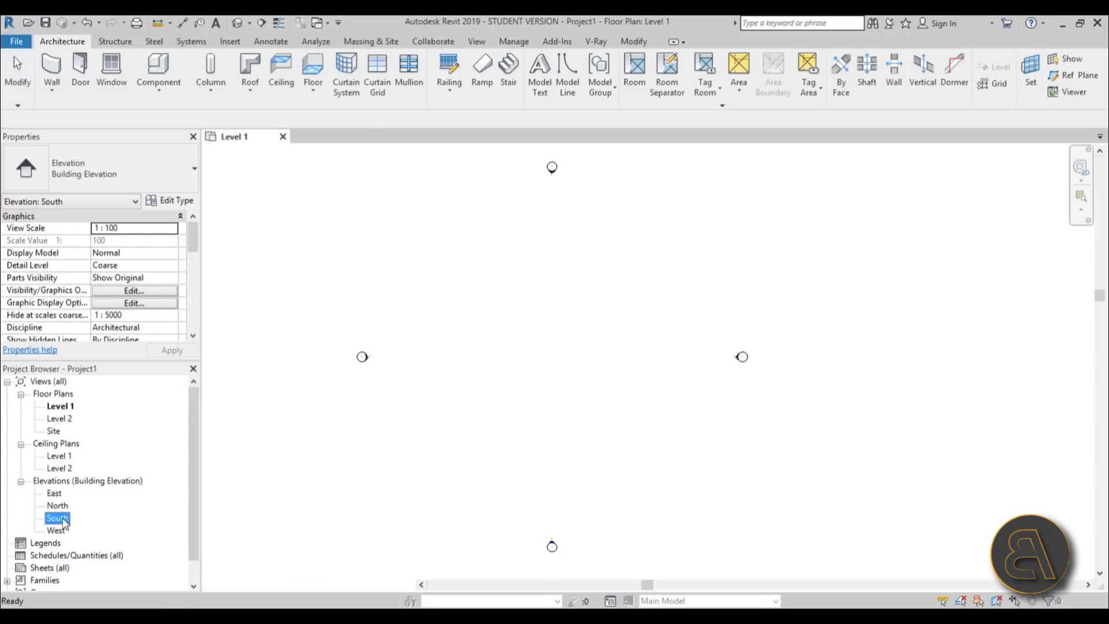
pyautogui.scroll(-3, 558, 375)
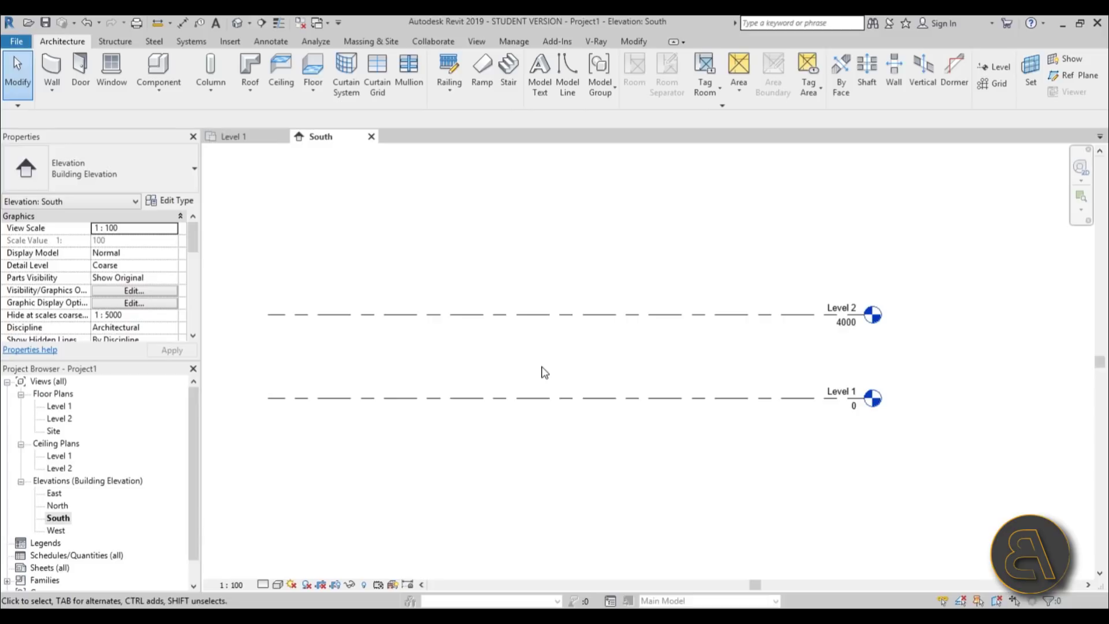
# - Set the project length units to Centimeters using UN
pyautogui.press('u')
pyautogui.press('n')
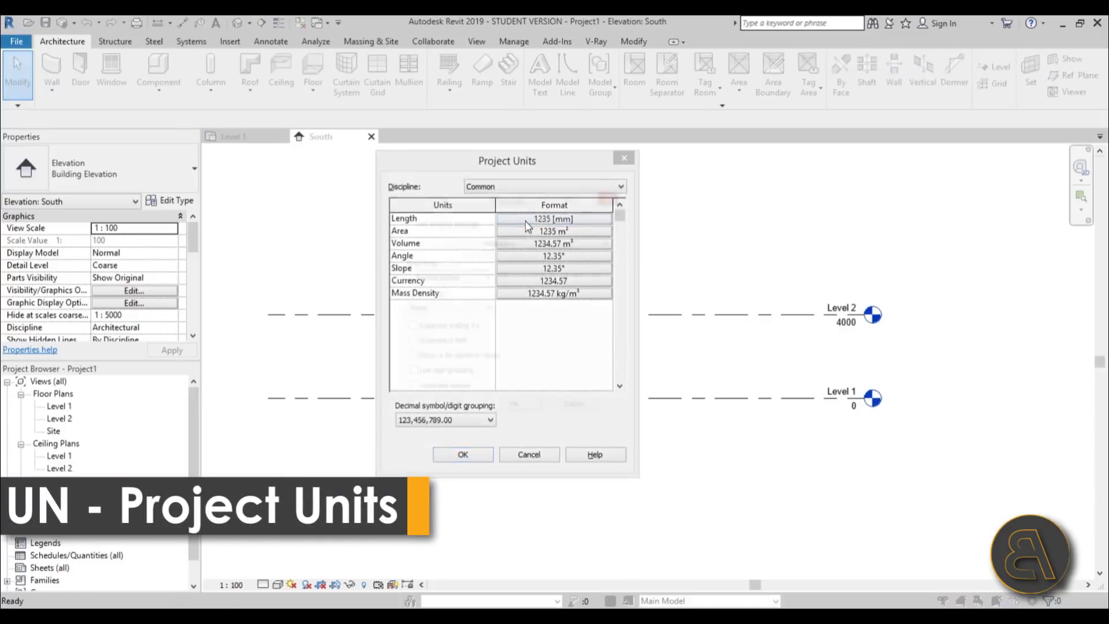
pyautogui.click(525, 220)
pyautogui.click(514, 245)
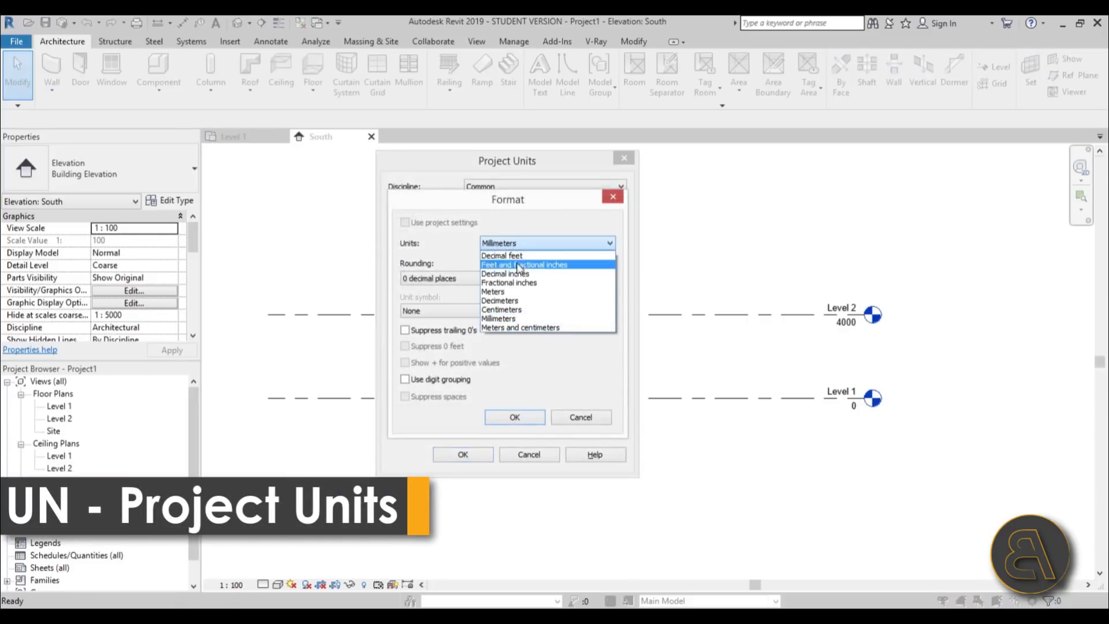
pyautogui.click(503, 310)
pyautogui.click(510, 420)
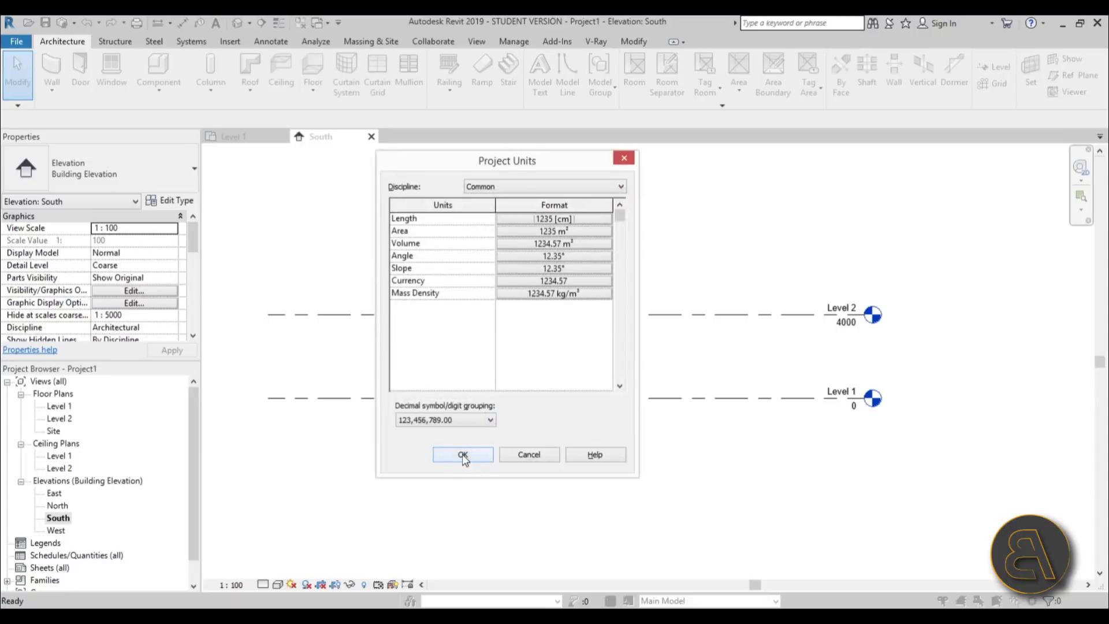
pyautogui.click(464, 456)
# - Change Level 2's elevation to 300
pyautogui.doubleClick(846, 323)
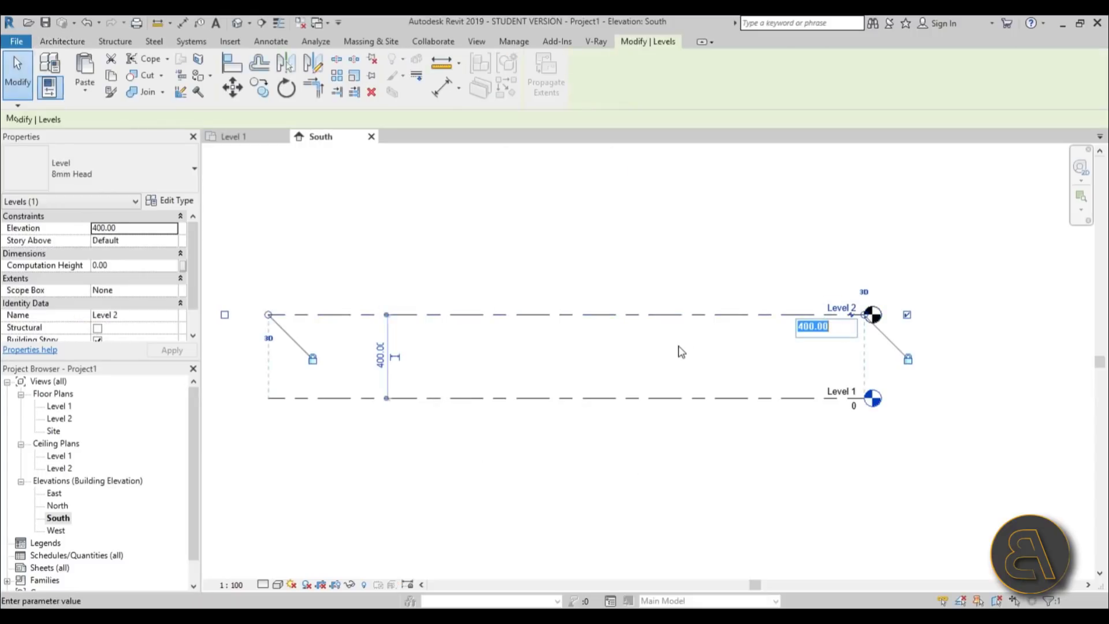
pyautogui.write('300')
pyautogui.press('Return')
pyautogui.click(643, 272)
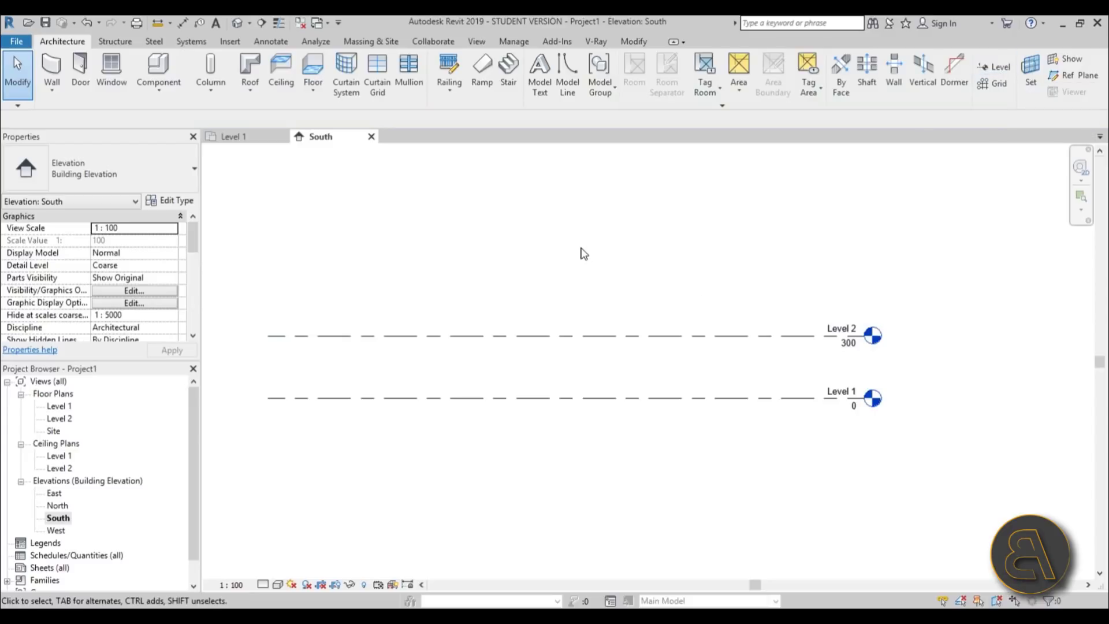
# - Add Level 3 at elevation 600 and return to the Level 1 floor plan
pyautogui.press('l')
pyautogui.press('l')
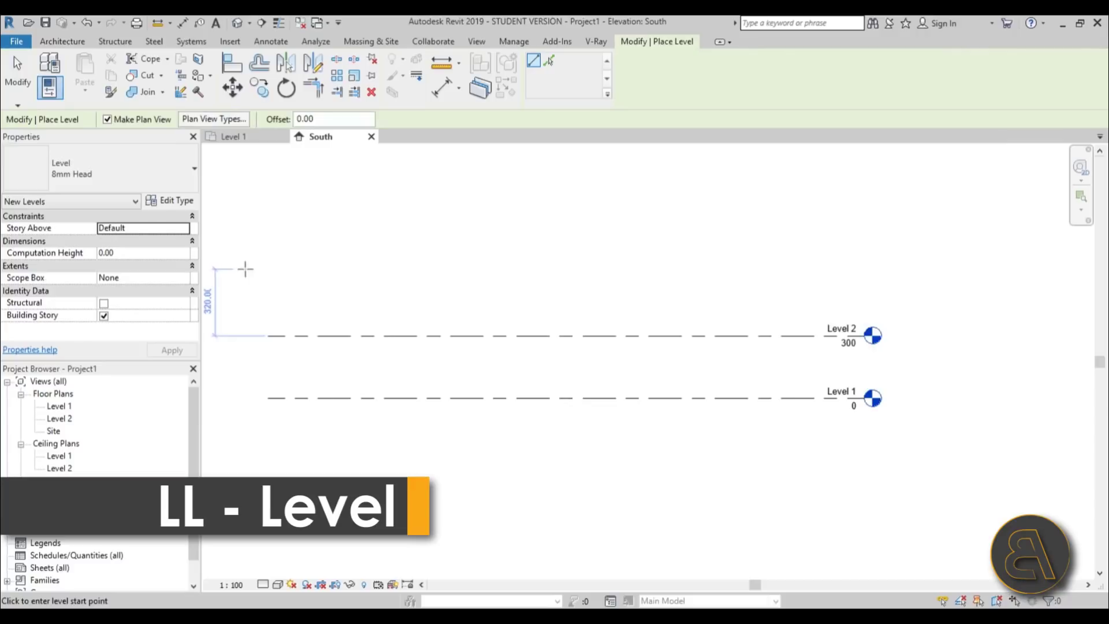
pyautogui.click(268, 265)
pyautogui.click(865, 264)
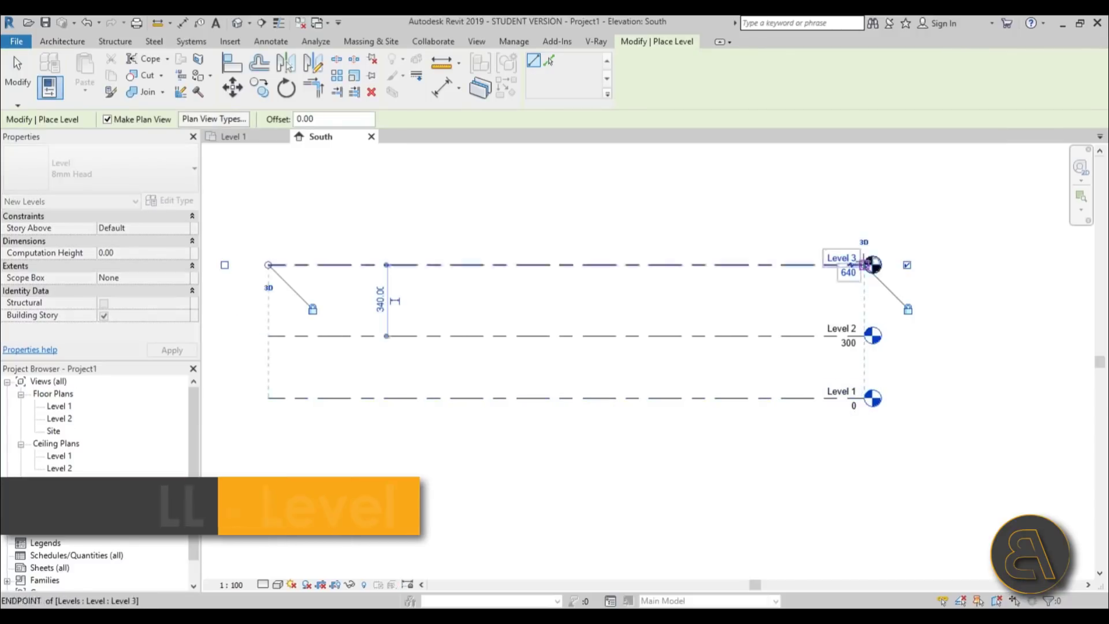
pyautogui.press('Escape')
pyautogui.press('Escape')
pyautogui.doubleClick(849, 273)
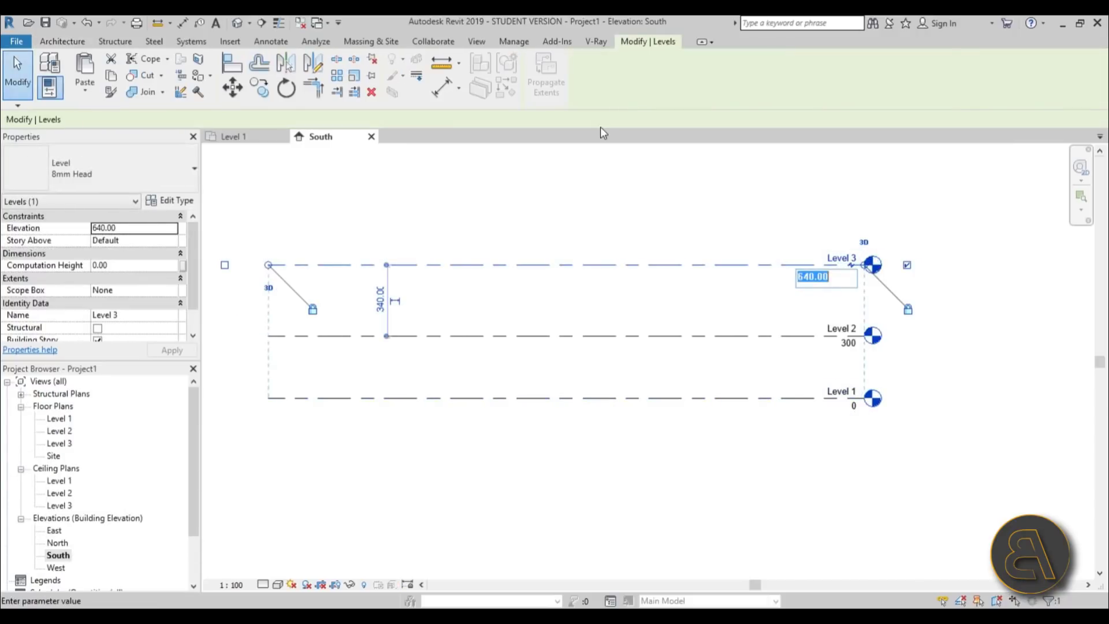
pyautogui.write('600')
pyautogui.press('Return')
pyautogui.click(892, 305)
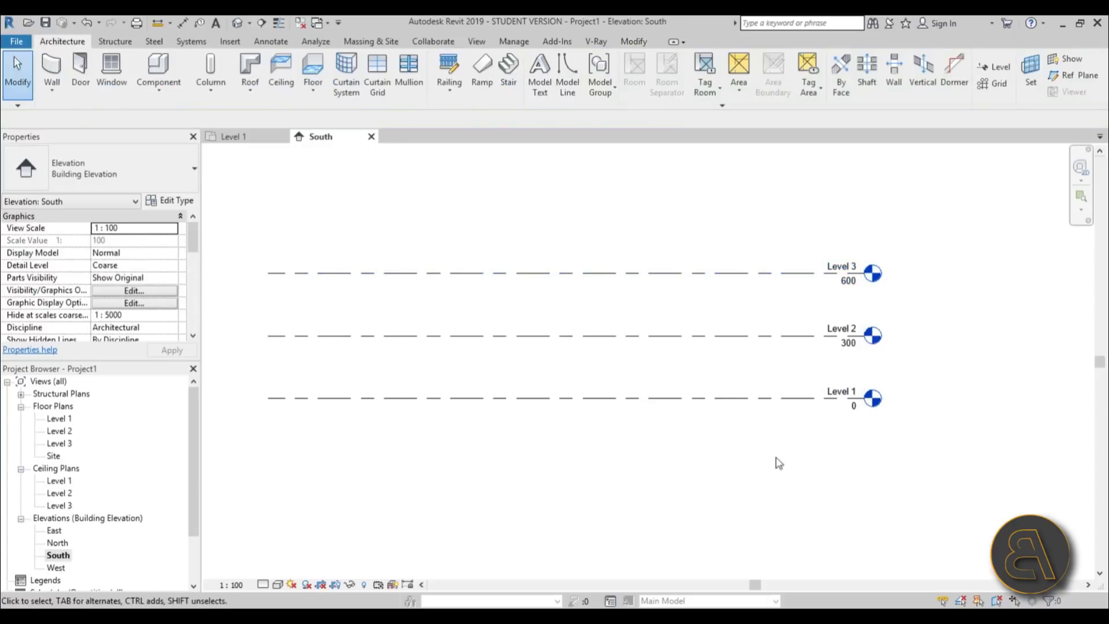
pyautogui.doubleClick(60, 419)
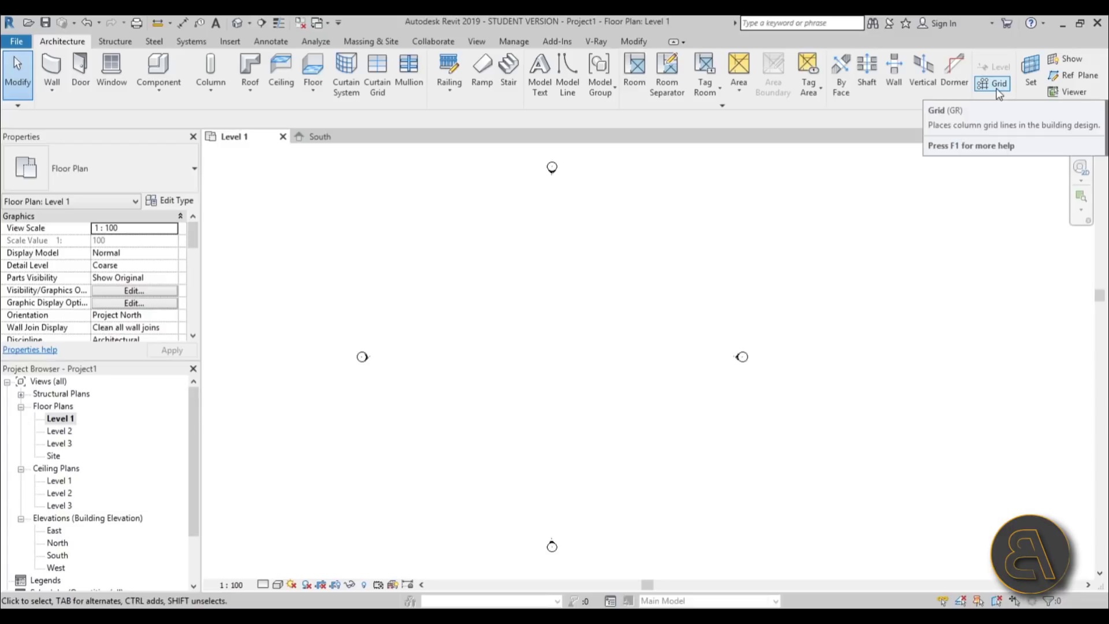
# - Draw grid line 1 horizontally across the Level 1 plan with the GR tool
pyautogui.press('g')
pyautogui.press('r')
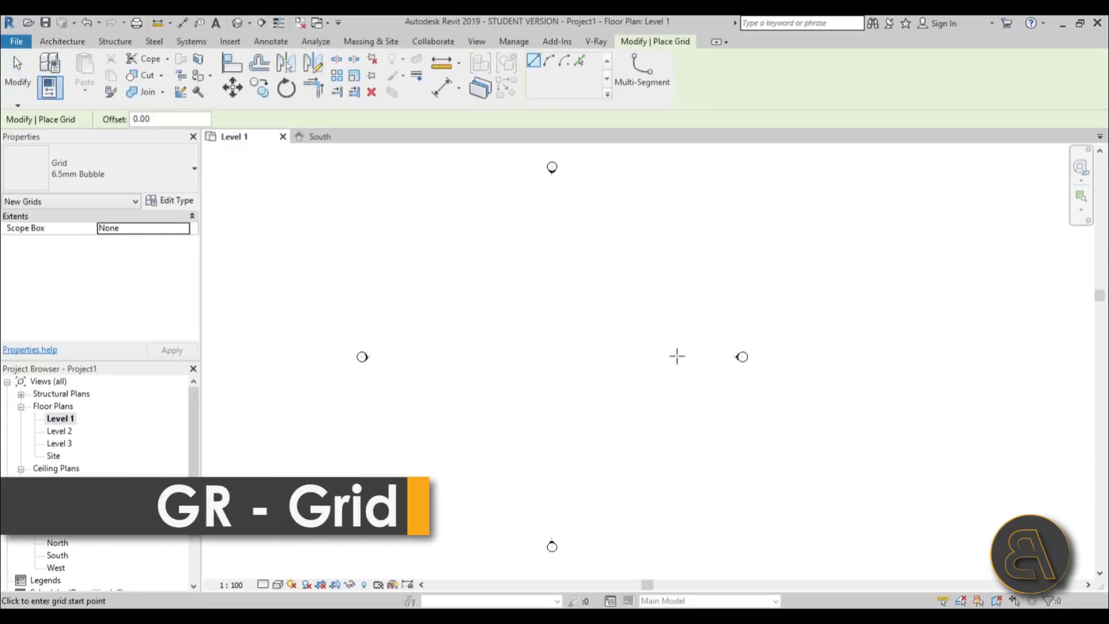
pyautogui.click(678, 356)
pyautogui.click(420, 356)
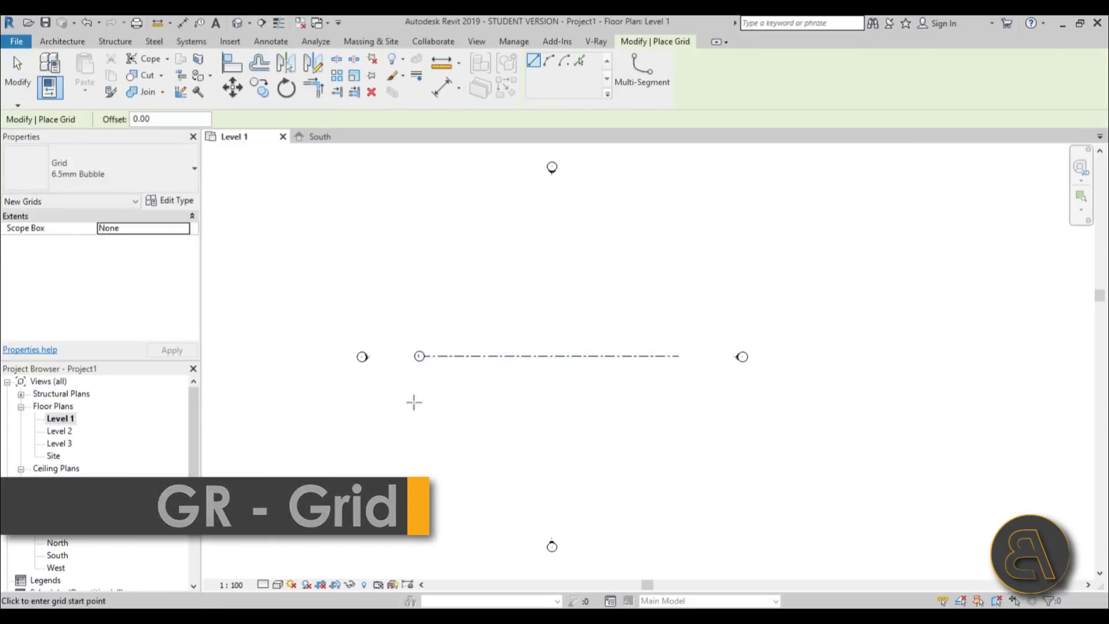
pyautogui.press('Escape')
pyautogui.press('Escape')
pyautogui.scroll(3, 510, 339)
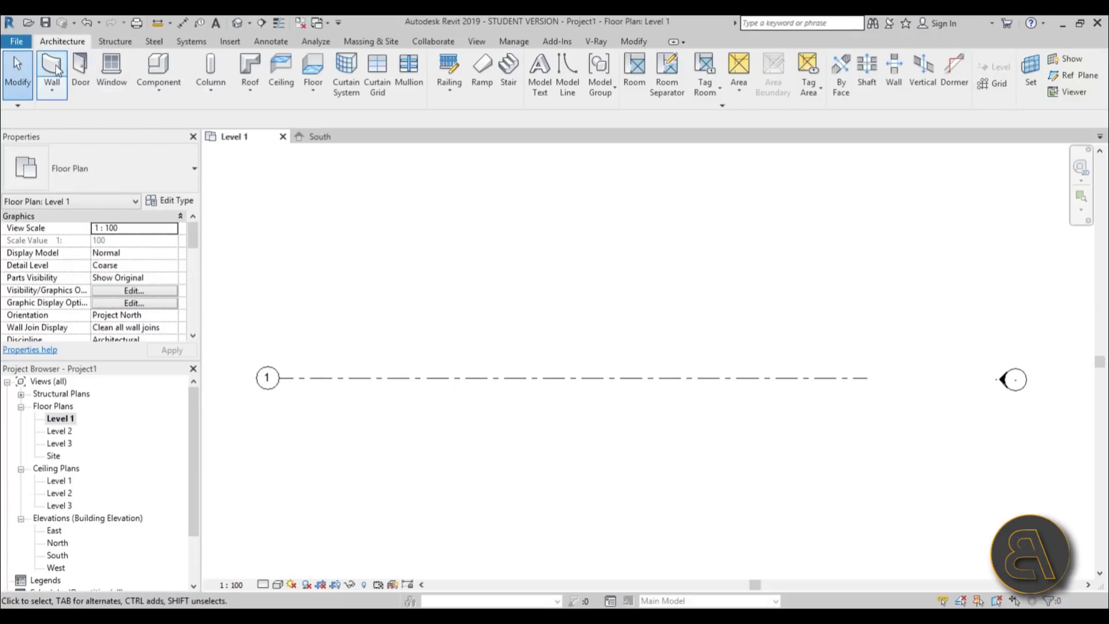
# - Draw a Generic - 200mm wall along grid line 1 and lengthen it to 2050
pyautogui.press('w')
pyautogui.press('a')
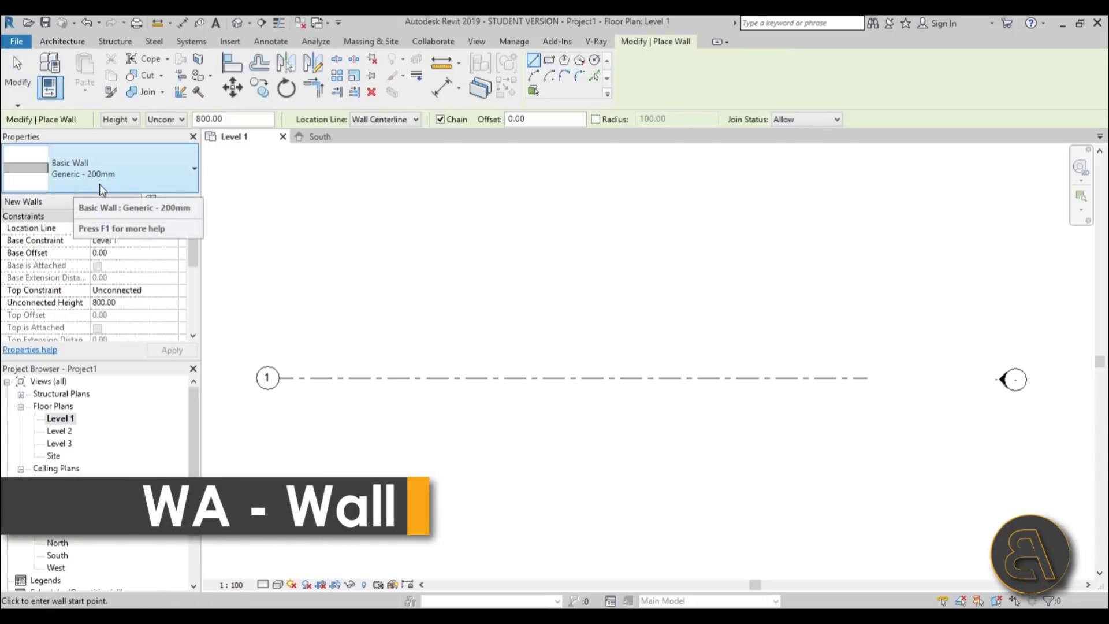
pyautogui.click(339, 378)
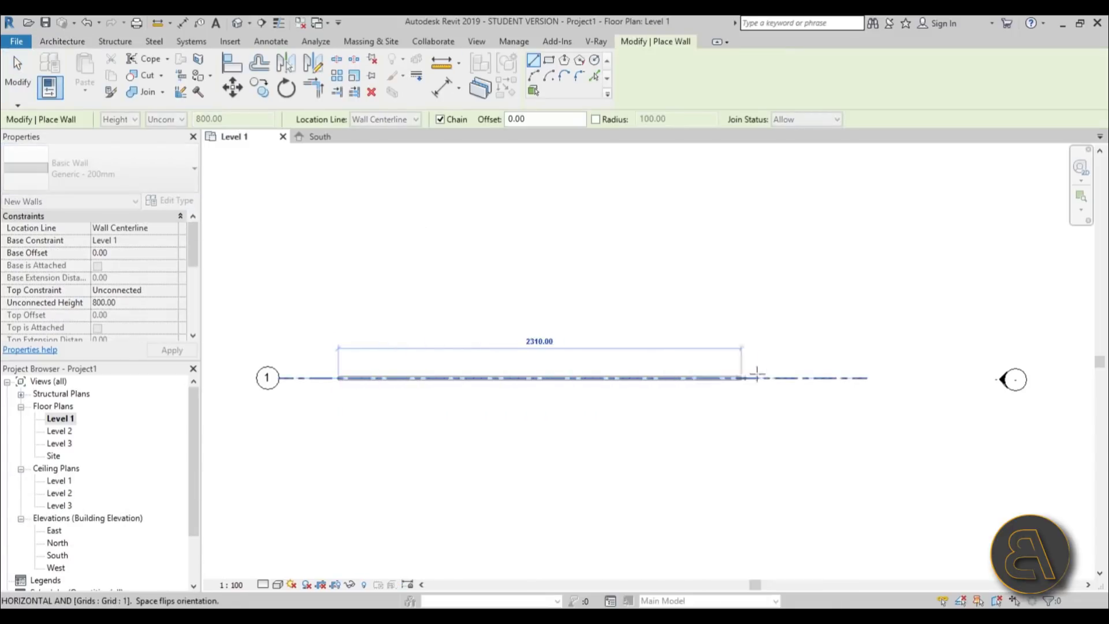
pyautogui.click(670, 377)
pyautogui.press('Escape')
pyautogui.press('Escape')
pyautogui.click(466, 379)
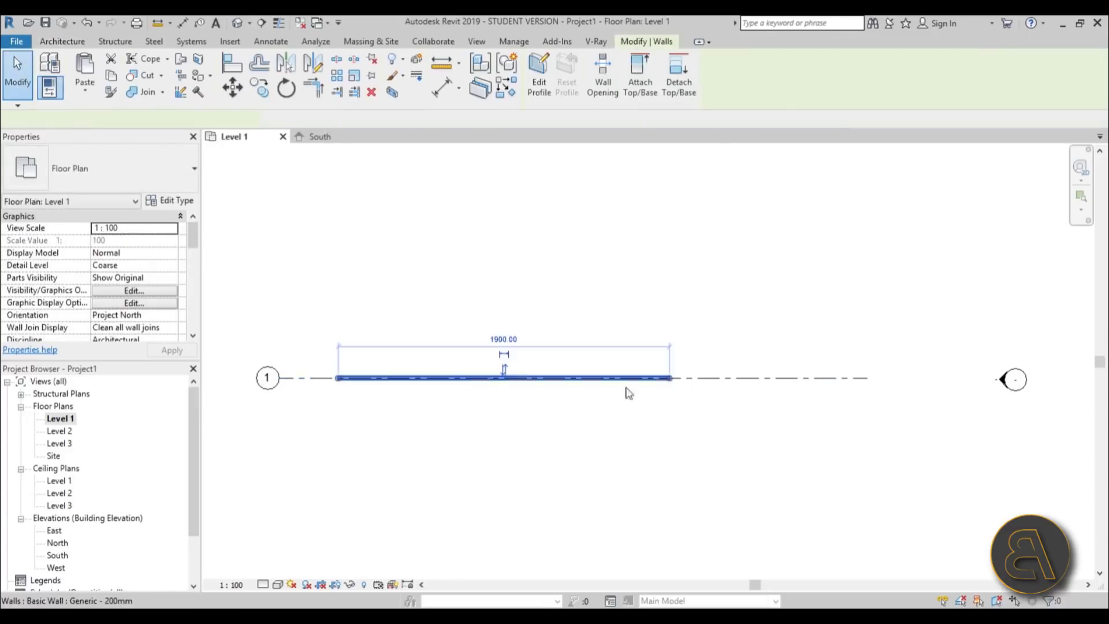
pyautogui.moveTo(670, 378); pyautogui.dragTo(693, 388)
pyautogui.click(480, 404)
pyautogui.scroll(2, 462, 378)
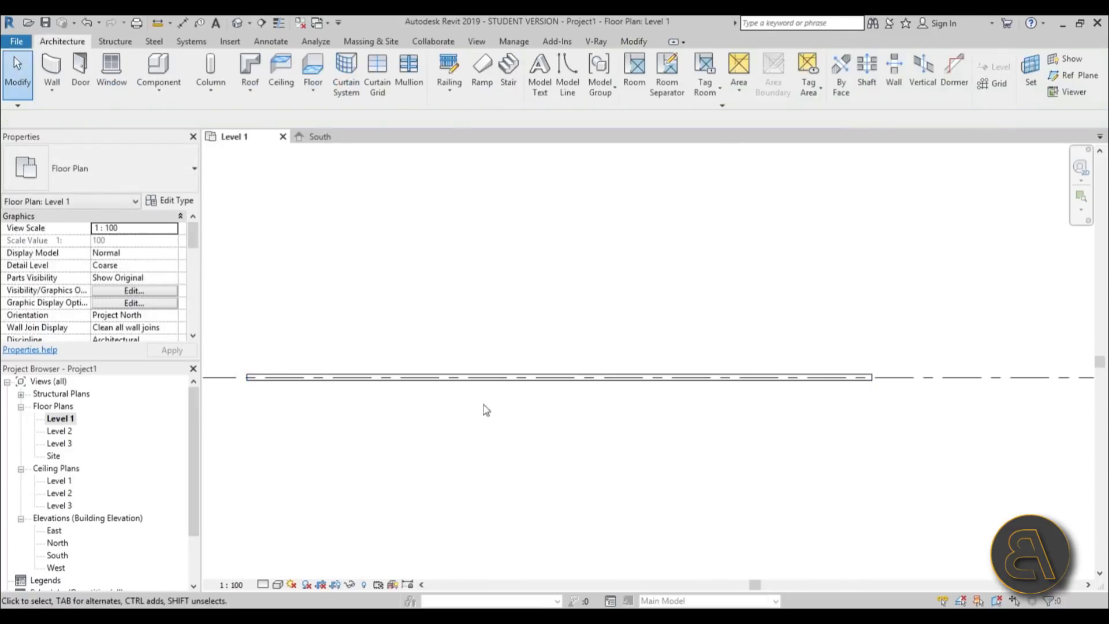
# - Set the wall's top constraint to Up to level: Level 3
pyautogui.click(428, 377)
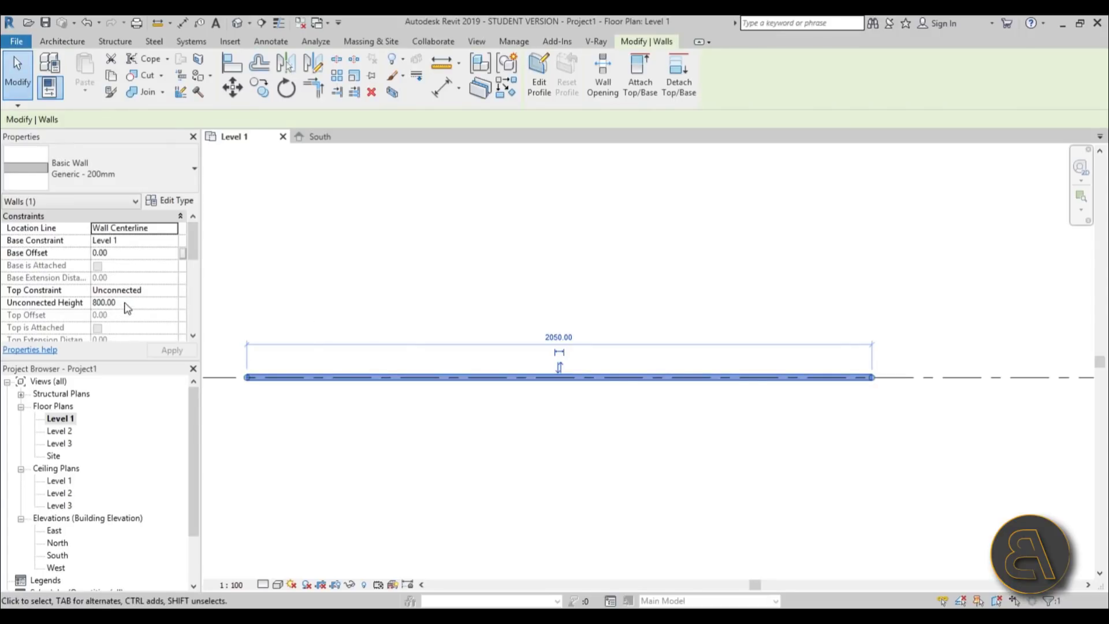
pyautogui.click(172, 290)
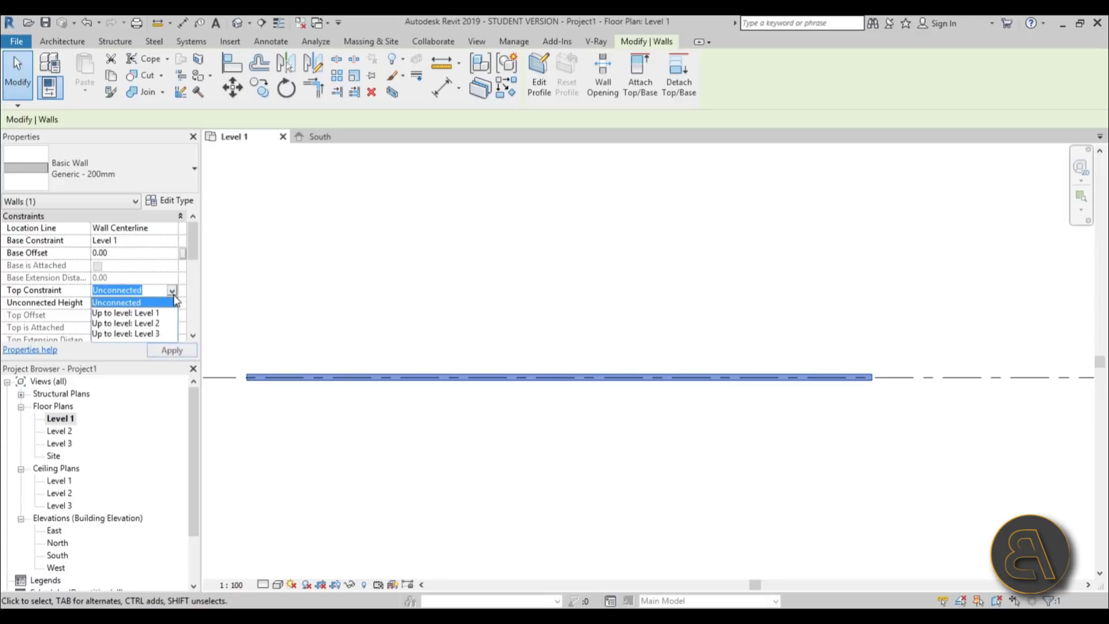
pyautogui.click(158, 340)
pyautogui.click(162, 347)
pyautogui.click(475, 391)
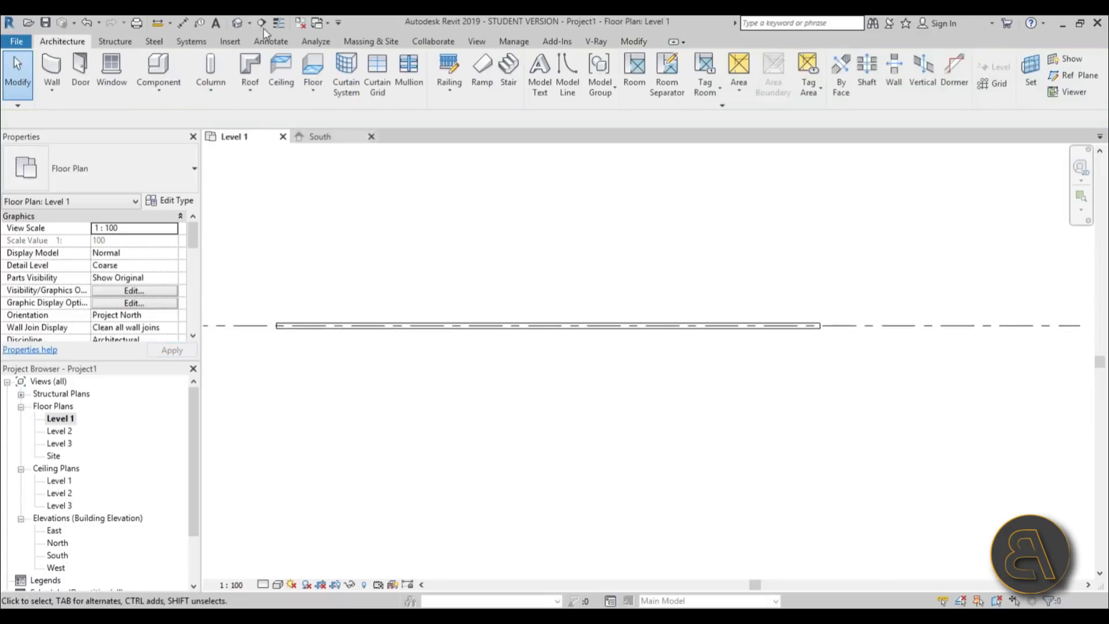
# - Inspect the wall in the default 3D view, then return to the Level 1 plan
pyautogui.press('3')
pyautogui.press('d')
pyautogui.keyDown('shift'); pyautogui.moveTo(563, 363); pyautogui.dragTo(483, 362, button='middle'); pyautogui.keyUp('shift')
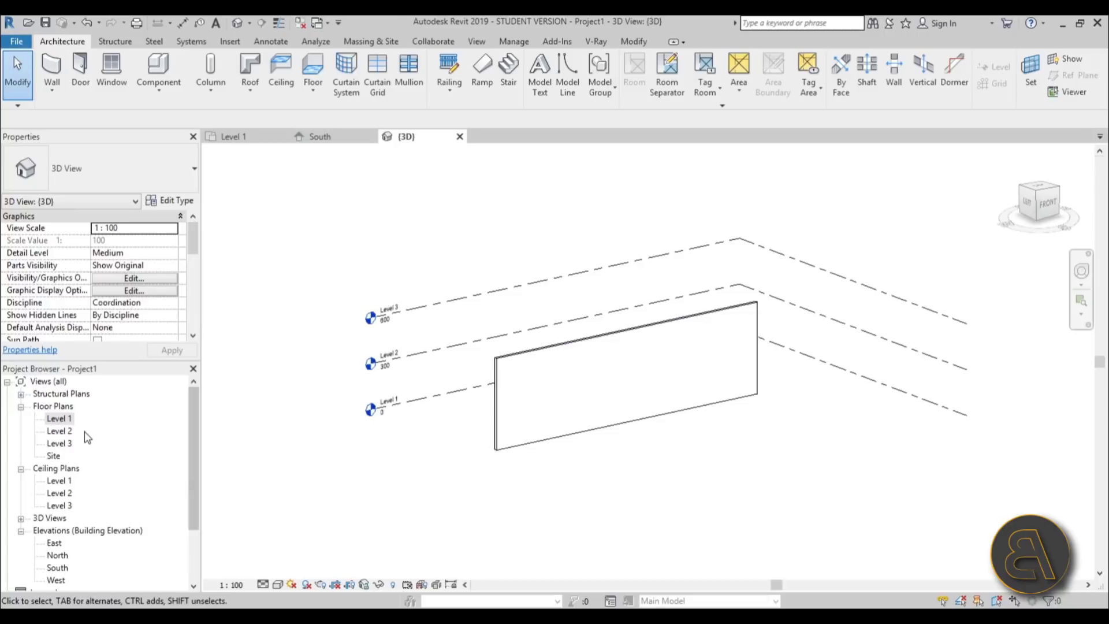
pyautogui.doubleClick(50, 421)
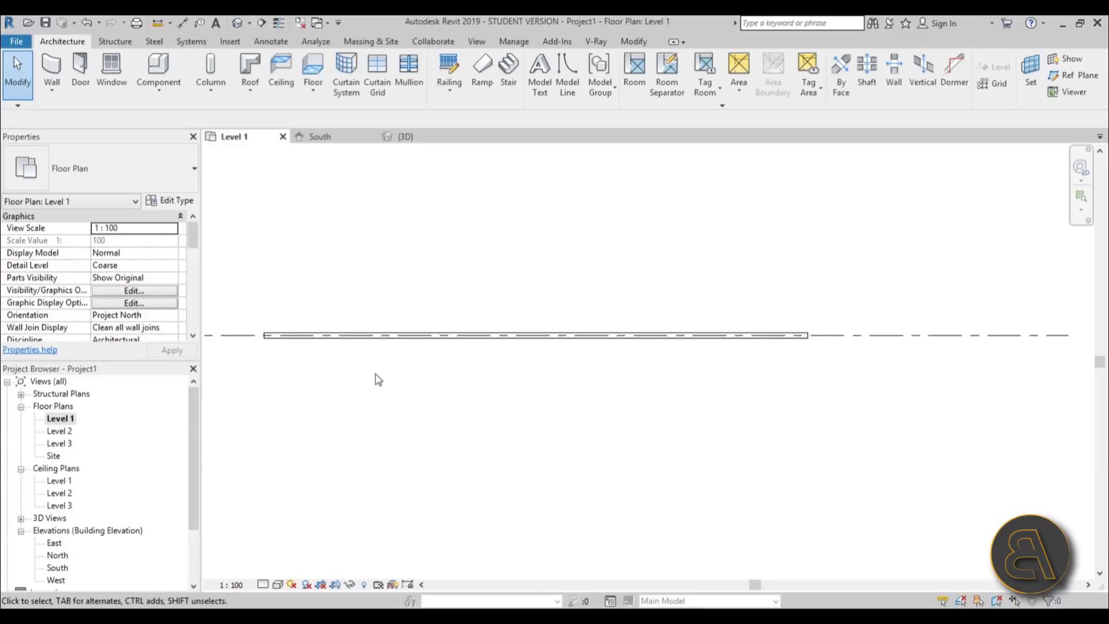
# - Start the structural Beam tool and review the available beam types
pyautogui.click(114, 45)
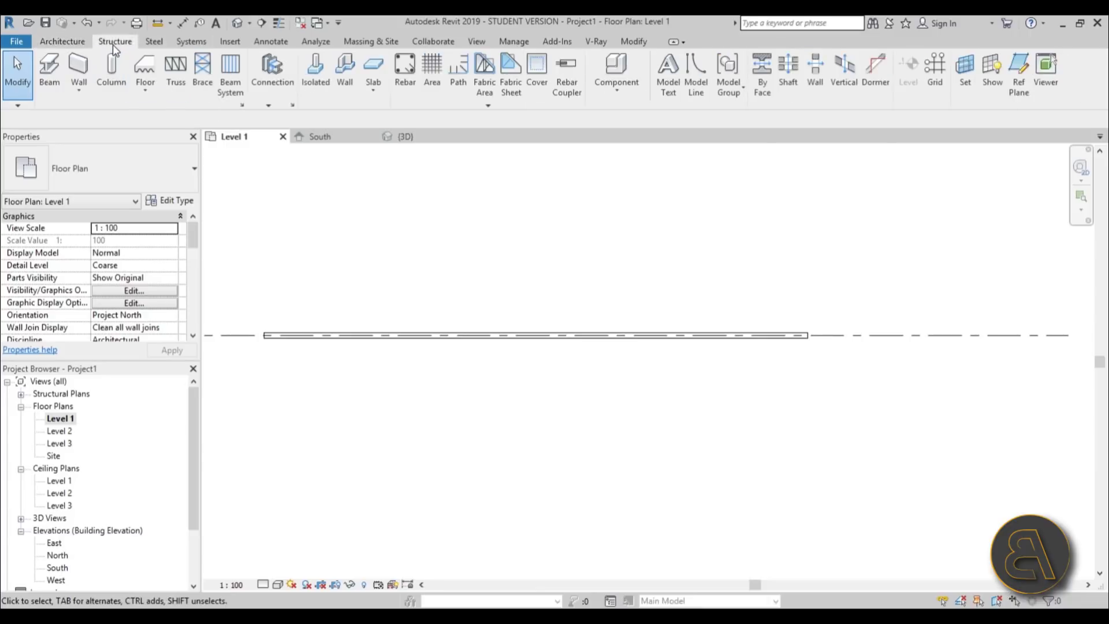
pyautogui.click(45, 84)
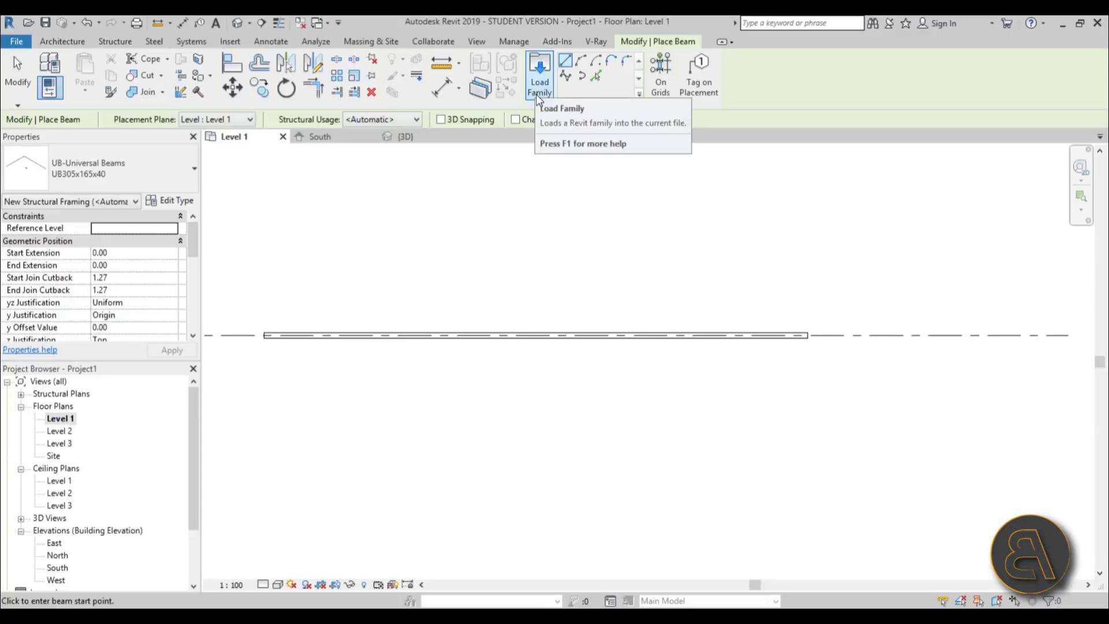
pyautogui.click(104, 170)
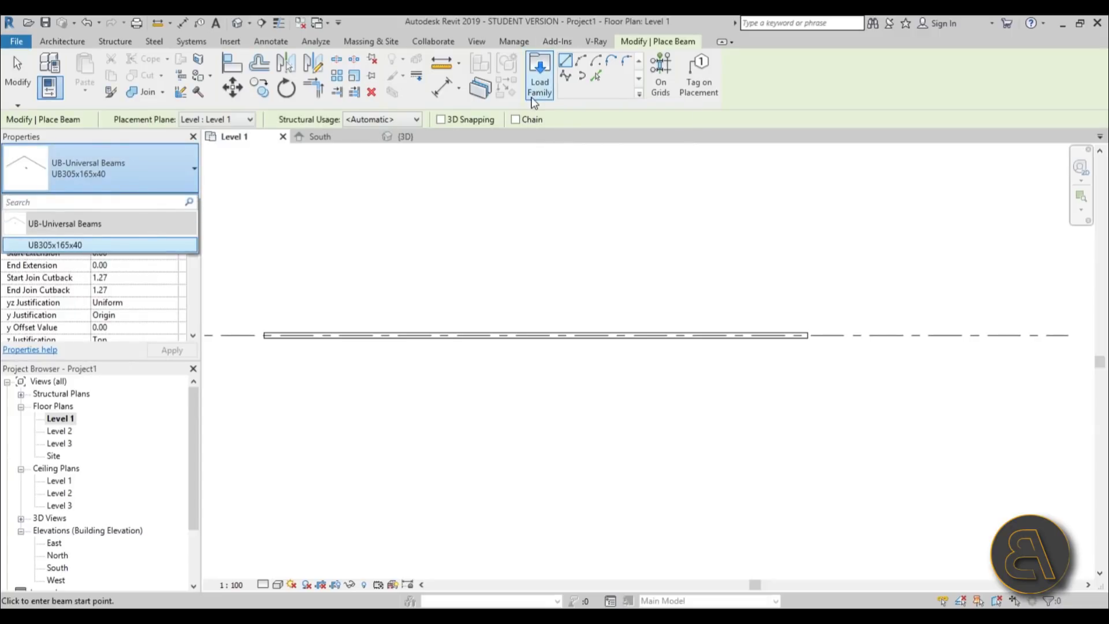
pyautogui.click(534, 102)
# - Load M_Timber.rfa from the US Metric > Structural Framing > Wood library folder
pyautogui.click(534, 102)
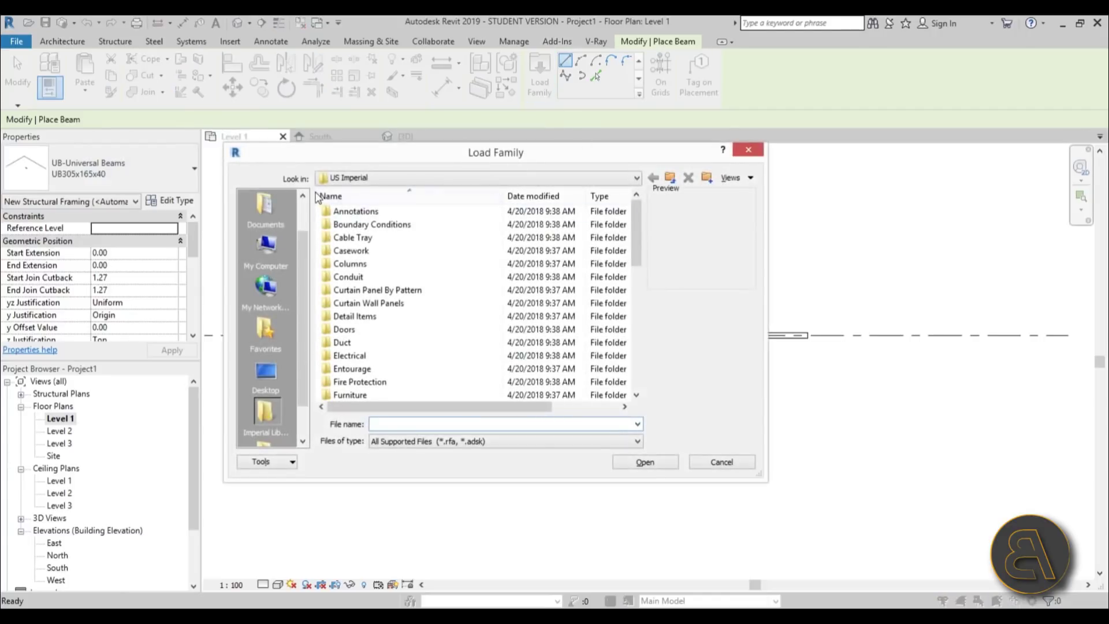
pyautogui.click(669, 178)
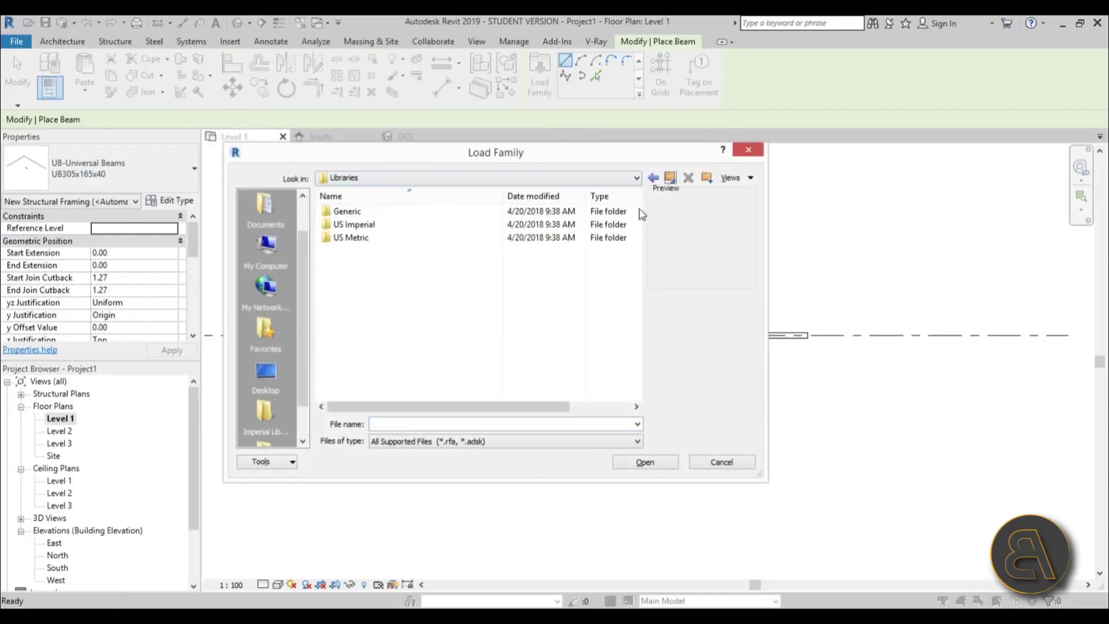
pyautogui.doubleClick(370, 239)
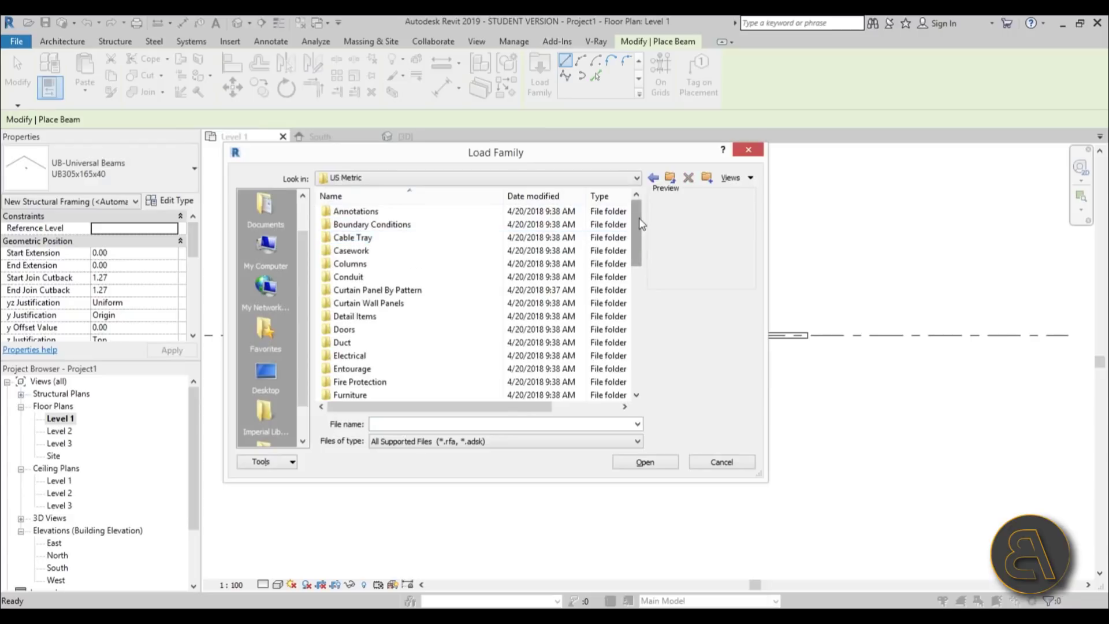
pyautogui.moveTo(641, 224); pyautogui.dragTo(639, 335)
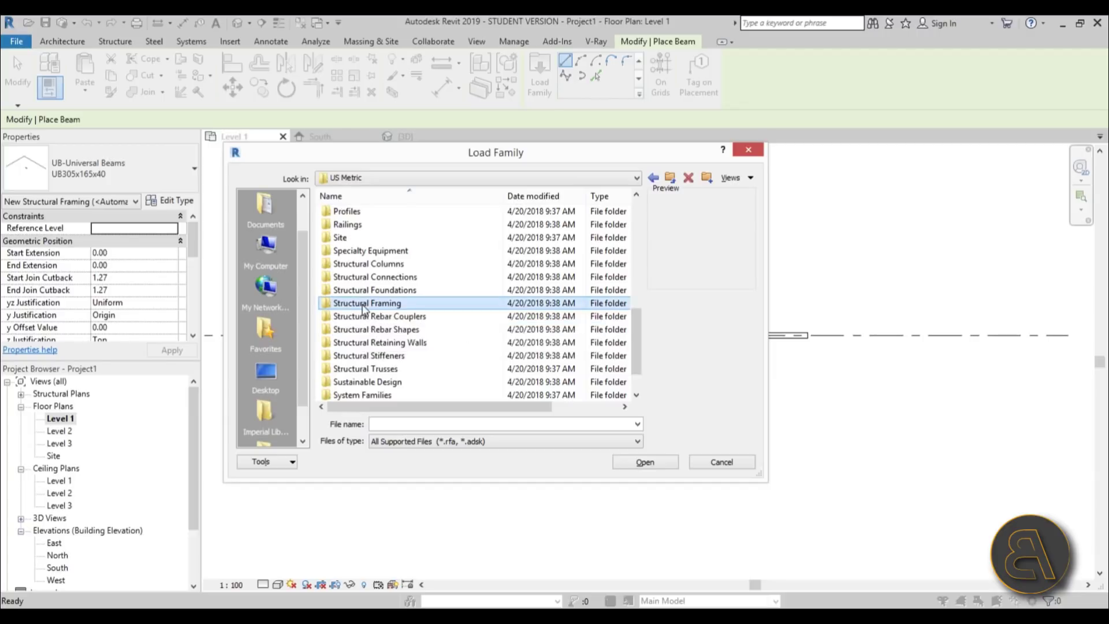
pyautogui.doubleClick(346, 304)
pyautogui.doubleClick(347, 264)
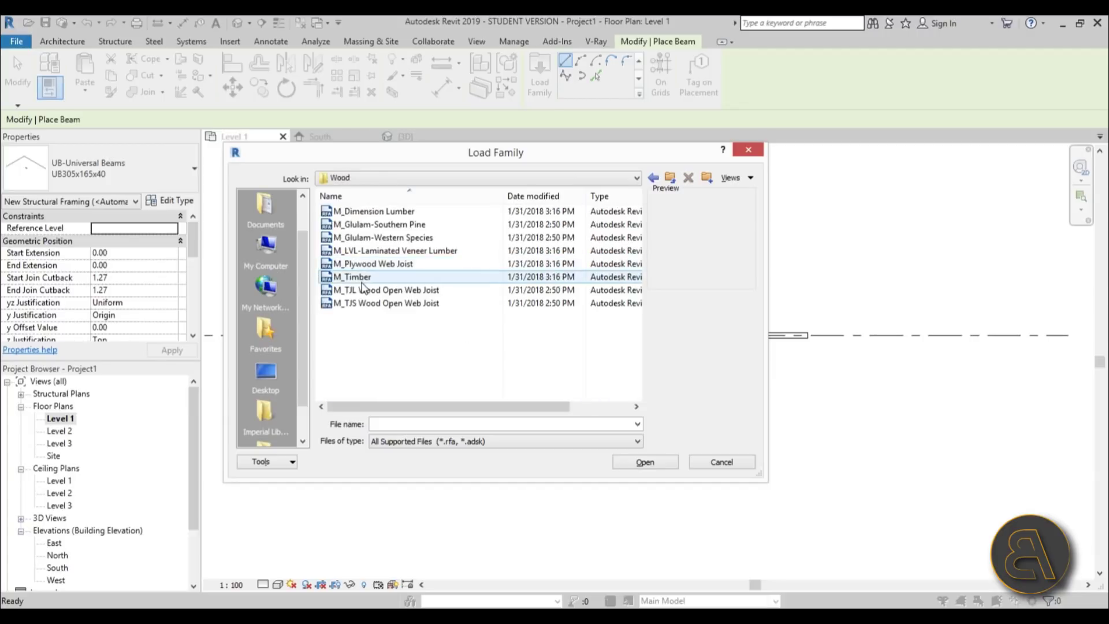
pyautogui.doubleClick(364, 281)
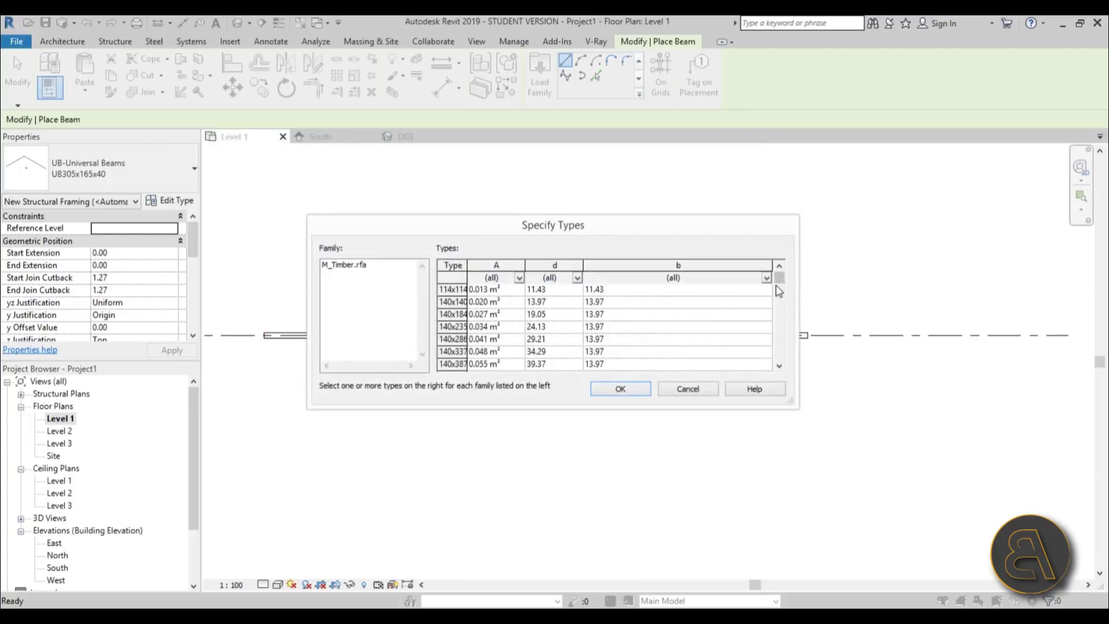
# - Pick the 235x235 size of M_Timber in Specify Types and load it
pyautogui.moveTo(777, 287); pyautogui.dragTo(780, 312)
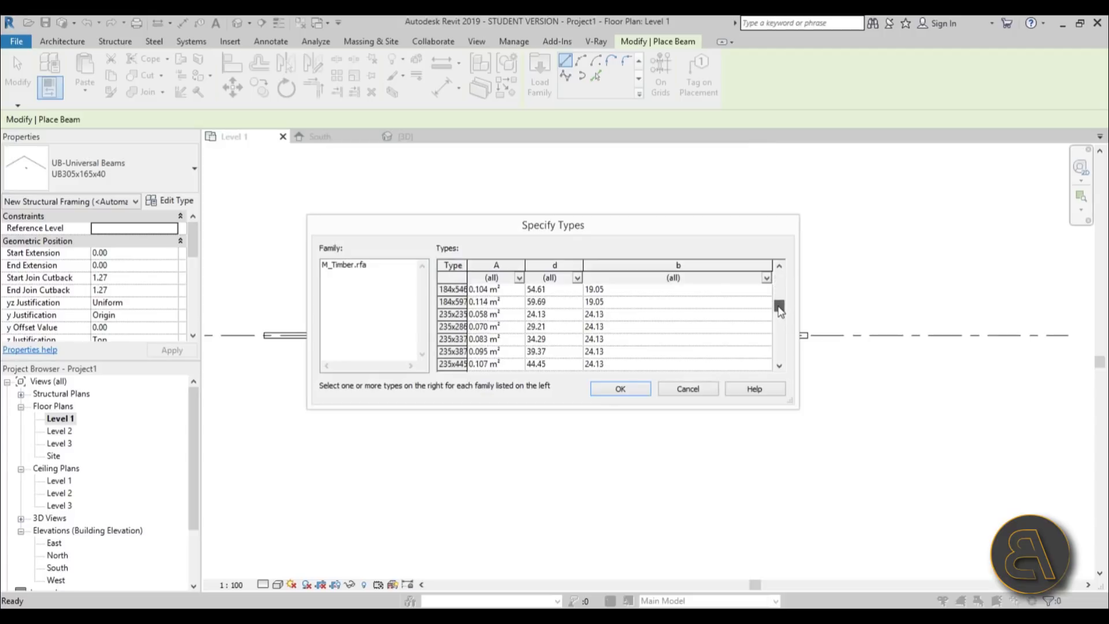
pyautogui.click(448, 315)
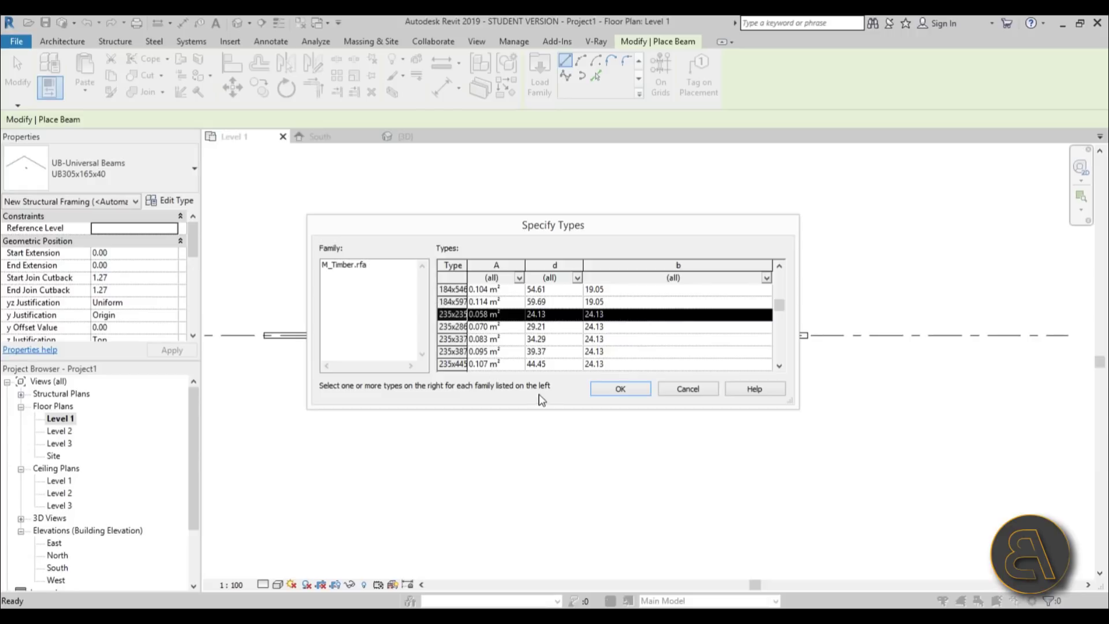
pyautogui.click(620, 391)
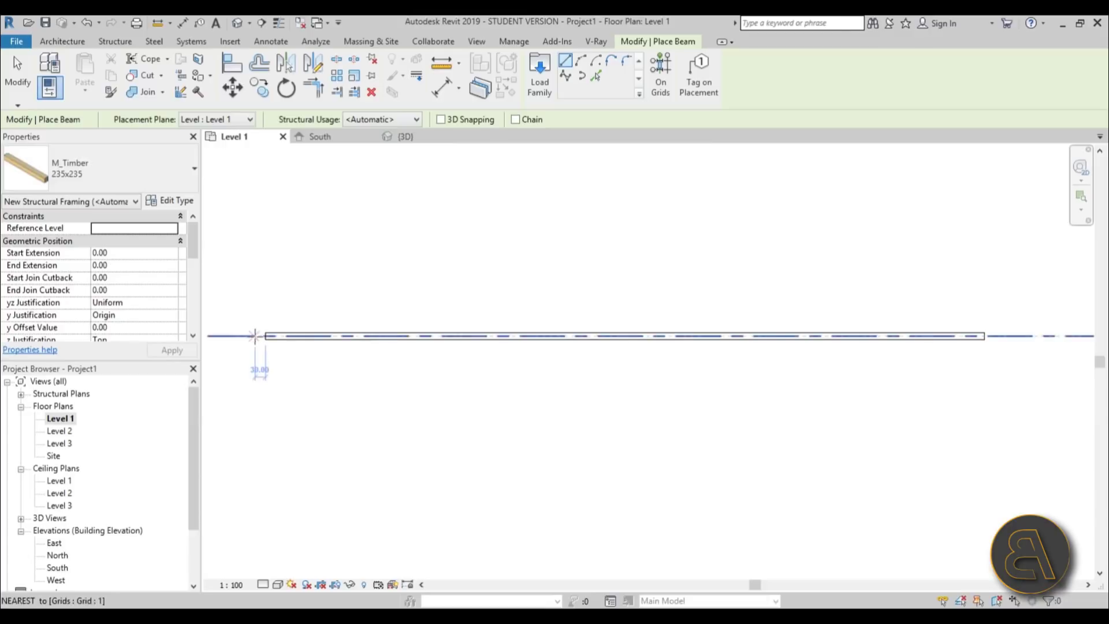
# - Cancel the first beam attempt and set the plan's detail level to Fine
pyautogui.click(265, 336)
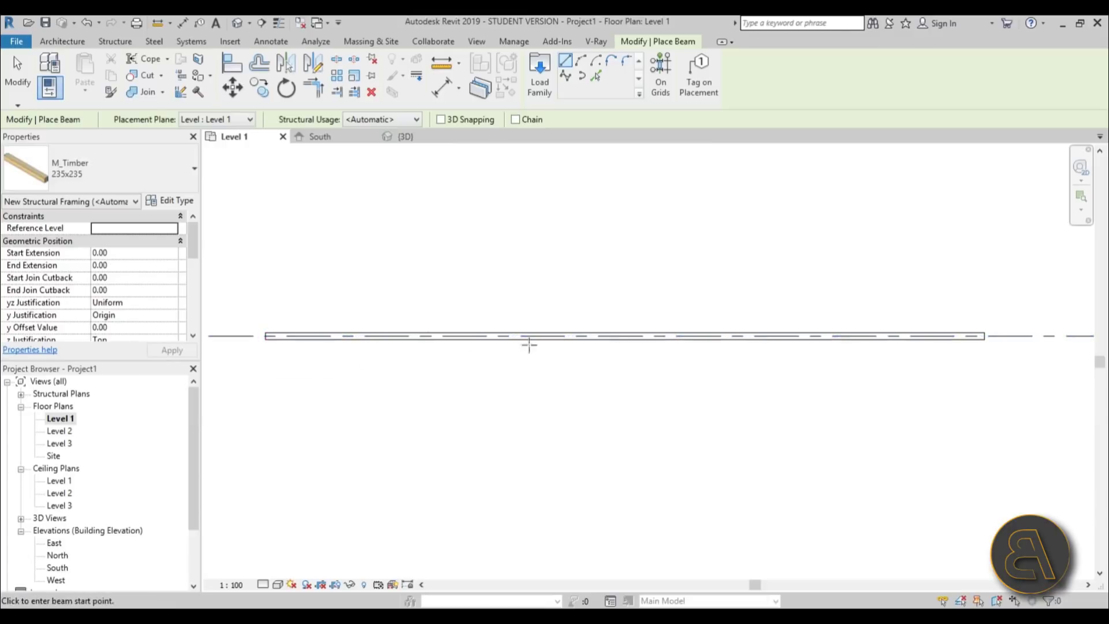
pyautogui.click(971, 336)
pyautogui.click(263, 584)
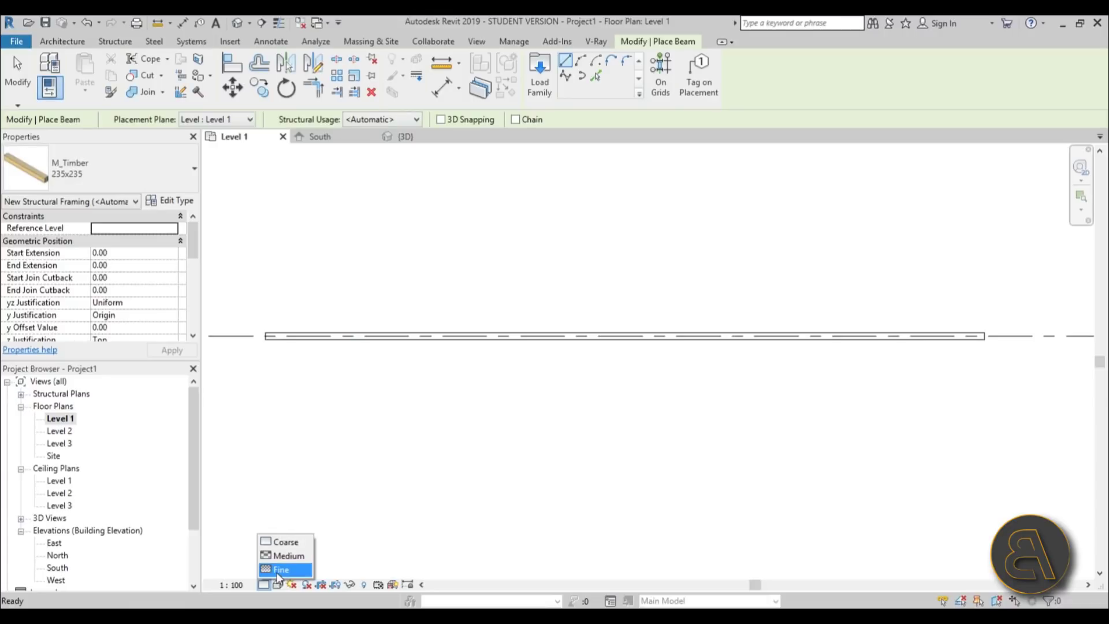
pyautogui.click(282, 571)
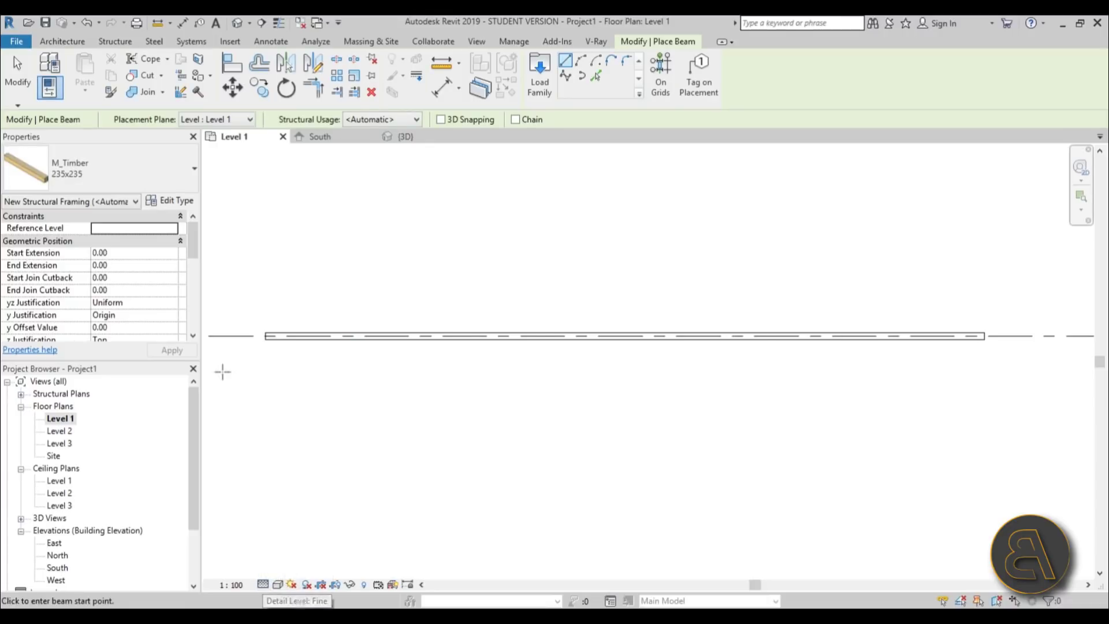
# - Draw the 235x235 timber beam from the wall's left end to its right end
pyautogui.click(266, 336)
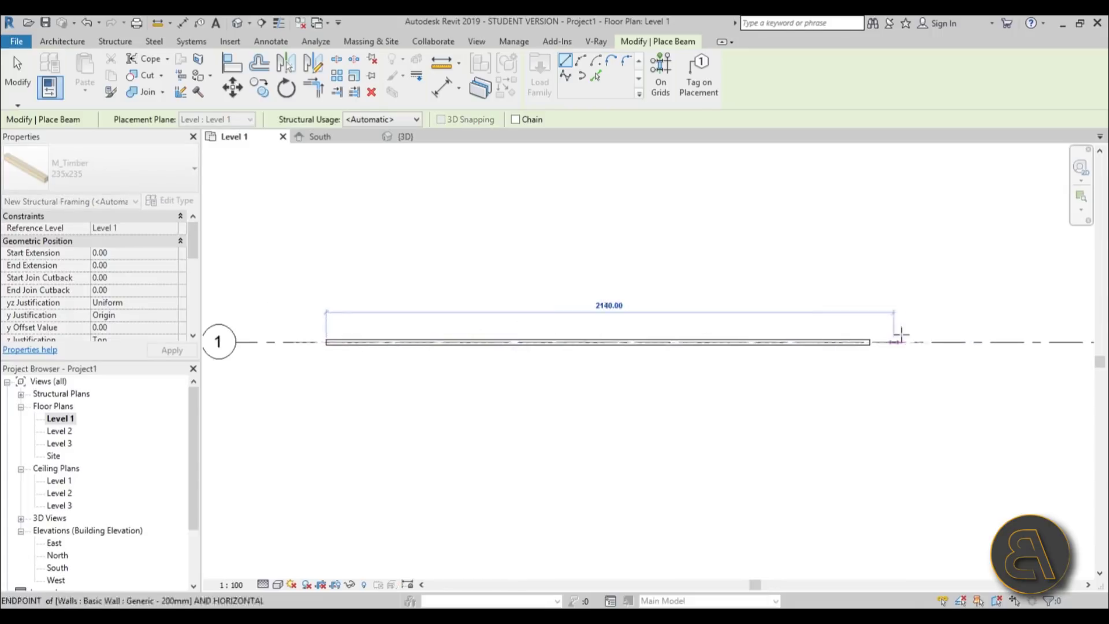
pyautogui.click(857, 346)
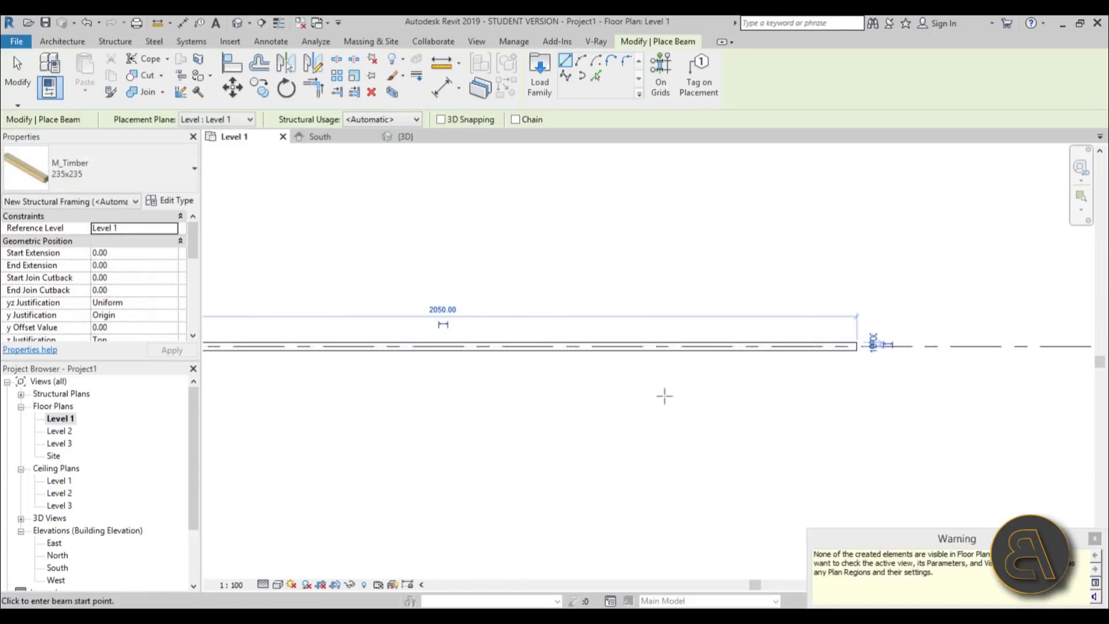
pyautogui.scroll(6, 258, 367)
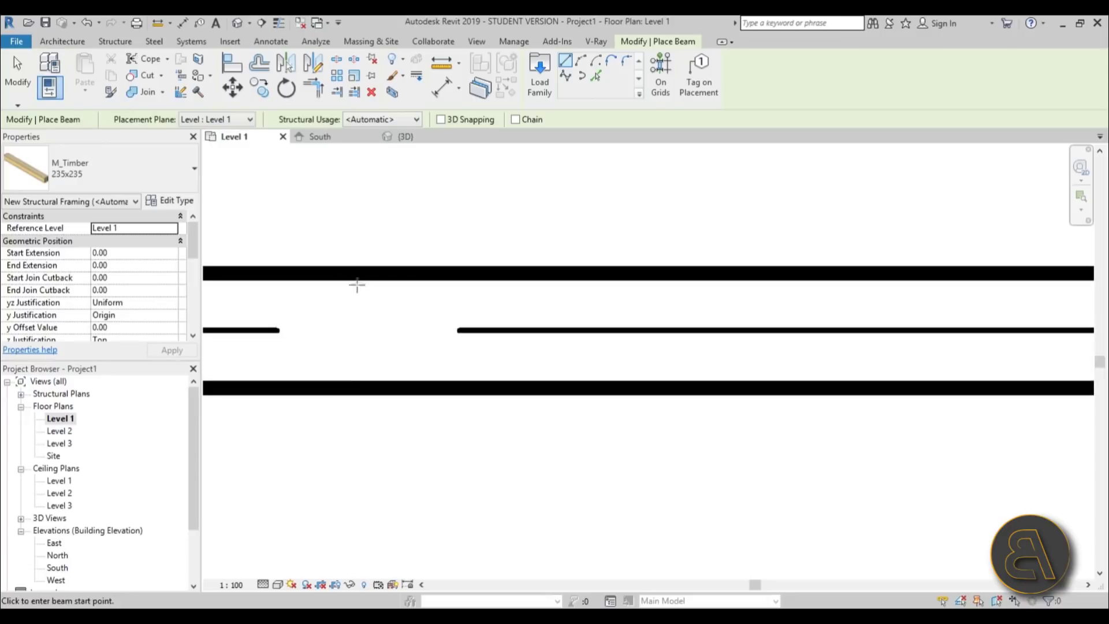
pyautogui.scroll(-5, 447, 367)
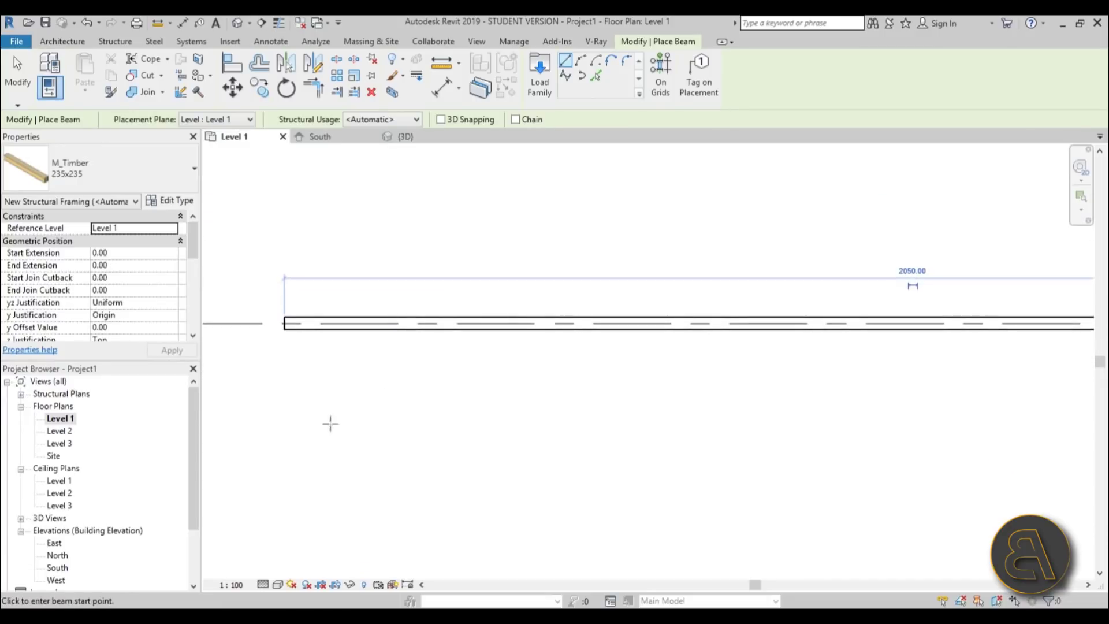
pyautogui.scroll(-3, 428, 422)
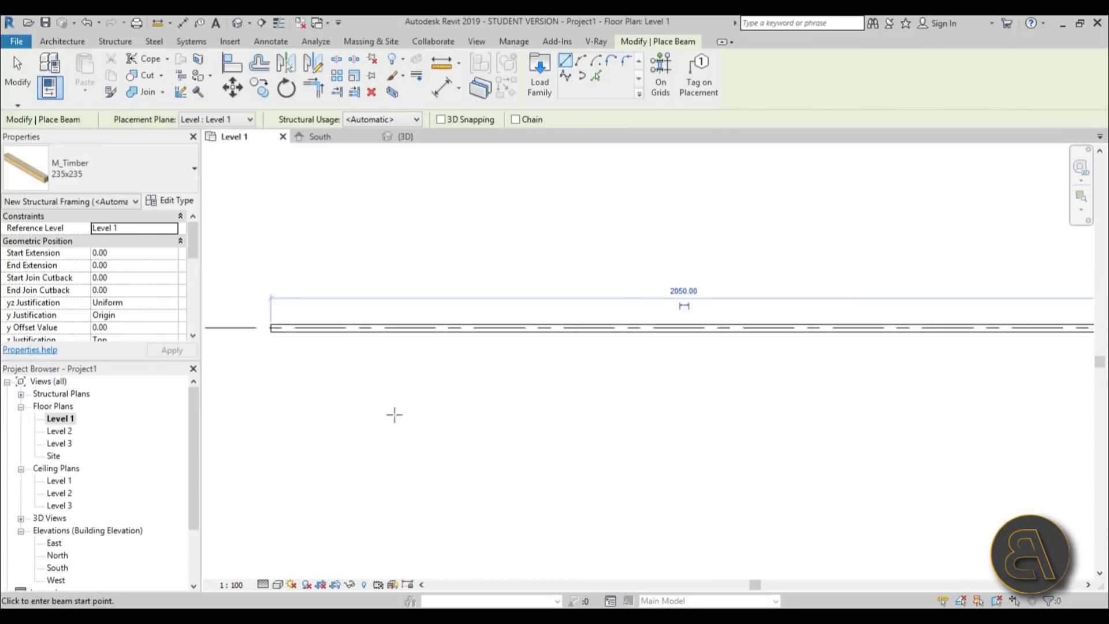
pyautogui.click(263, 585)
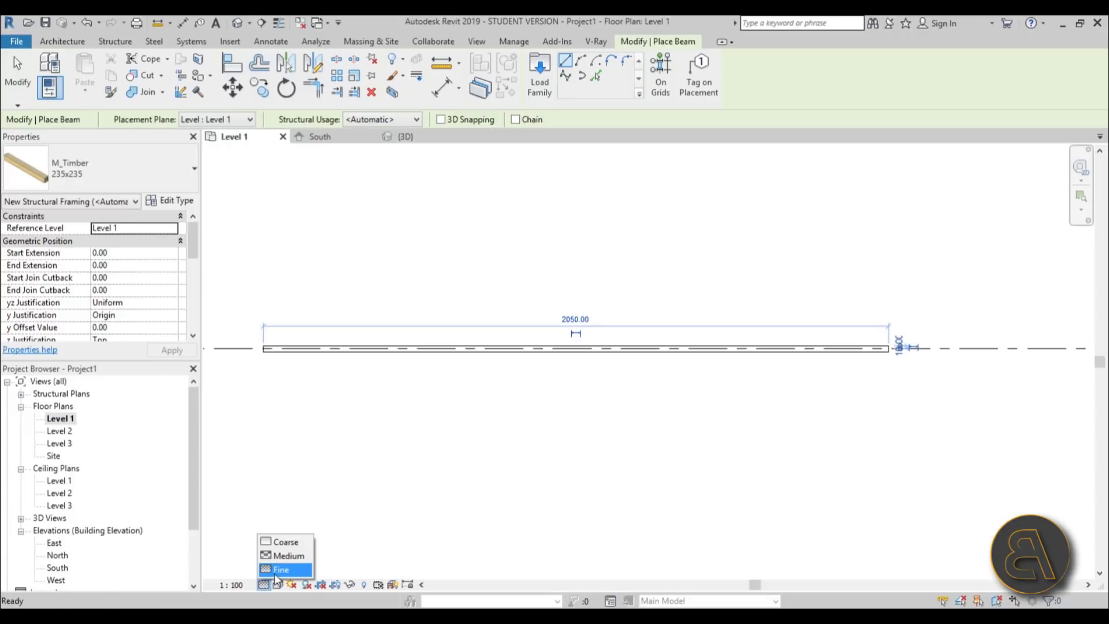
pyautogui.click(277, 571)
pyautogui.press('Escape')
pyautogui.press('Escape')
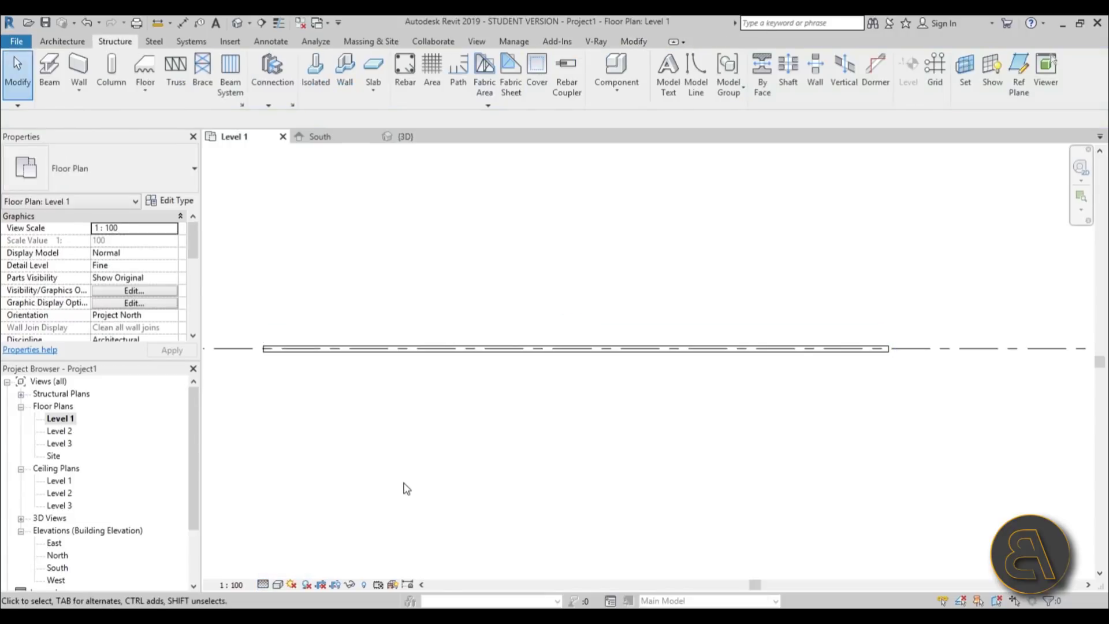
# - Set the view range bottom and view depth levels to Unlimited
pyautogui.press('v')
pyautogui.press('r')
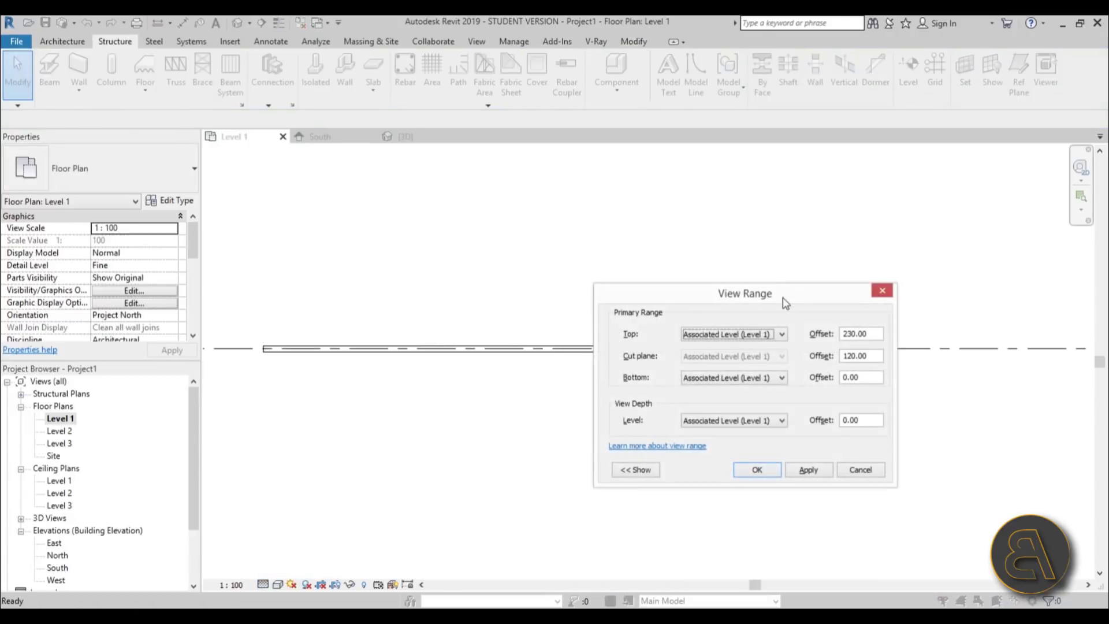
pyautogui.moveTo(786, 303); pyautogui.dragTo(582, 241)
pyautogui.click(518, 314)
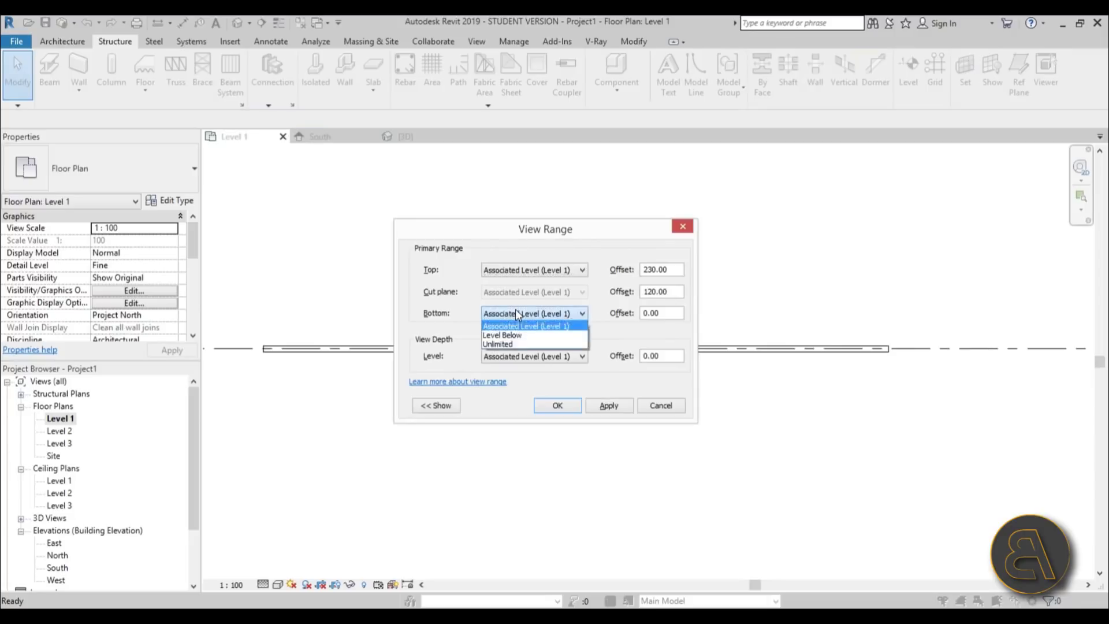
pyautogui.click(506, 344)
pyautogui.click(501, 356)
pyautogui.click(498, 387)
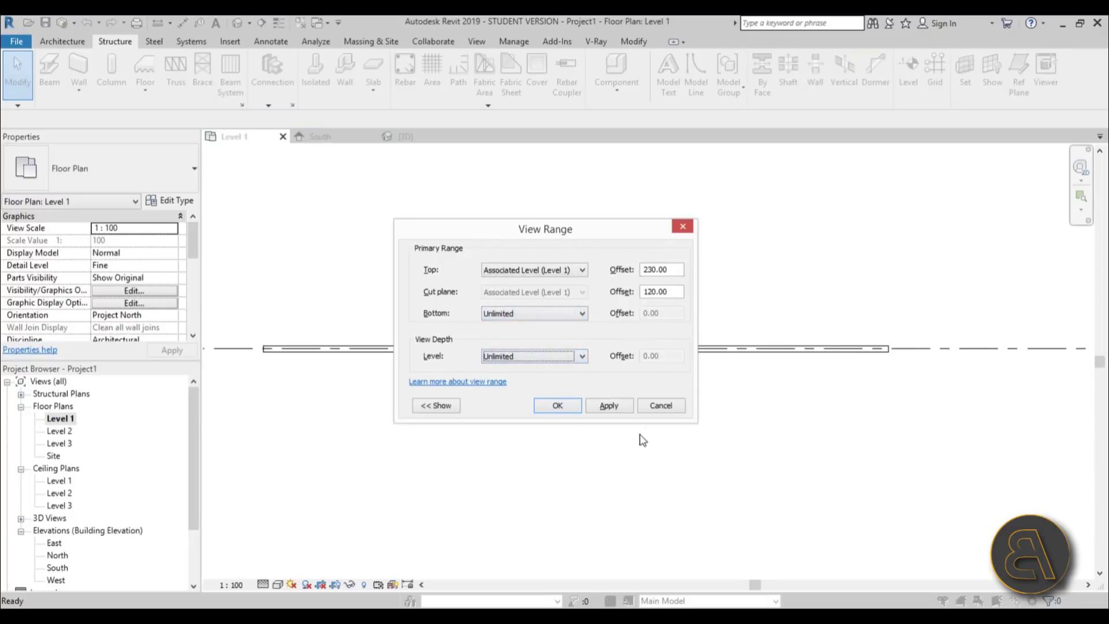
pyautogui.click(612, 407)
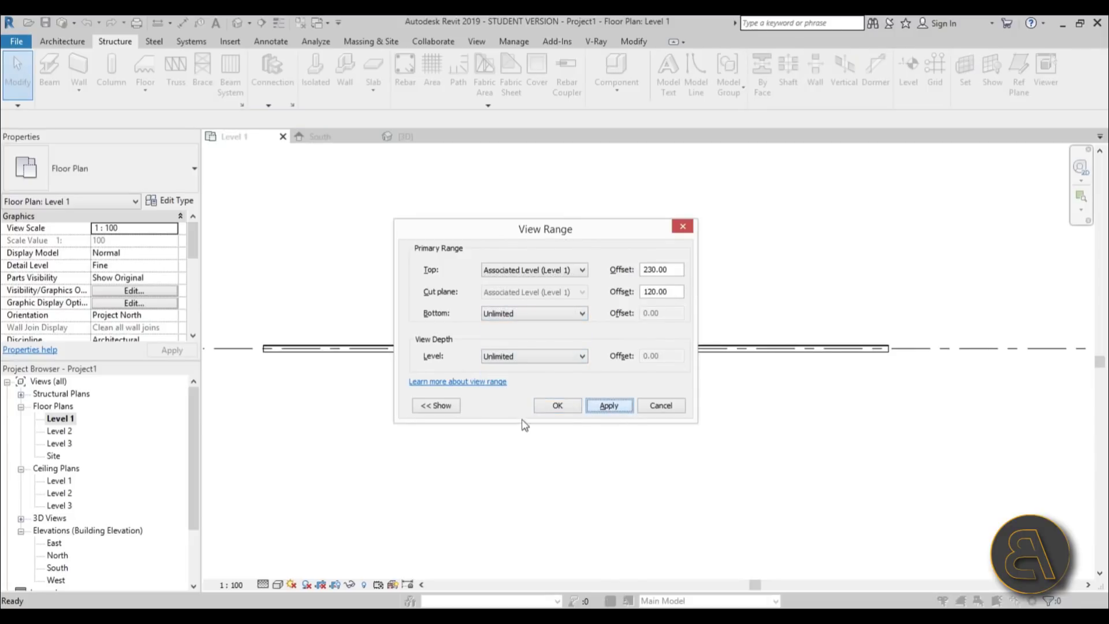
pyautogui.click(558, 405)
# - Select the timber beam over the wall to check it, then clear the selection
pyautogui.scroll(5, 289, 346)
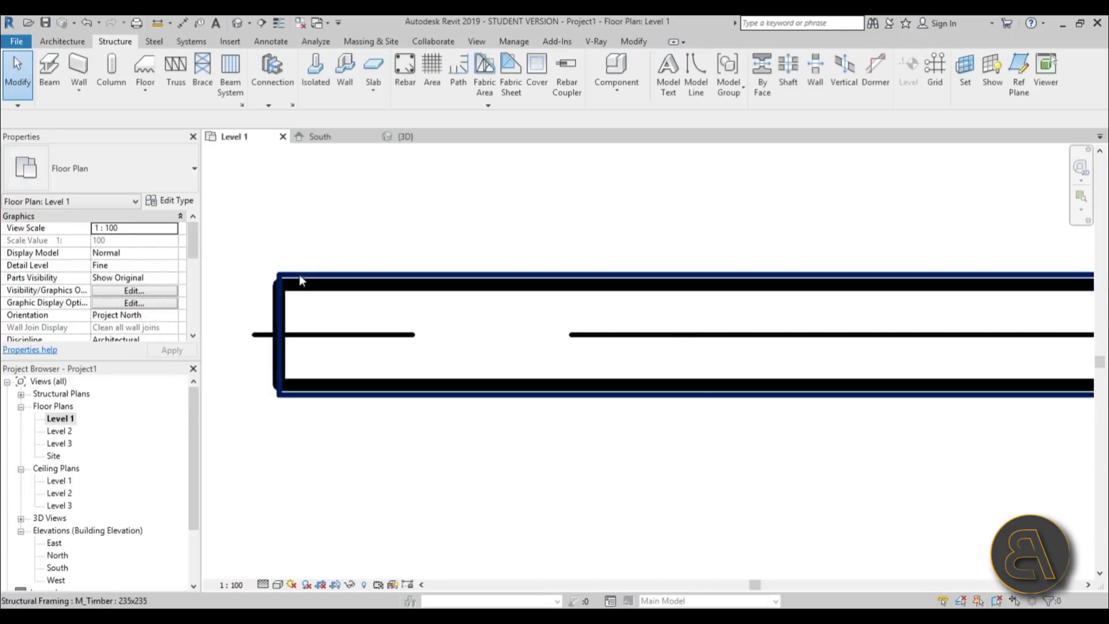
pyautogui.click(299, 279)
pyautogui.click(318, 275)
pyautogui.scroll(1, 317, 277)
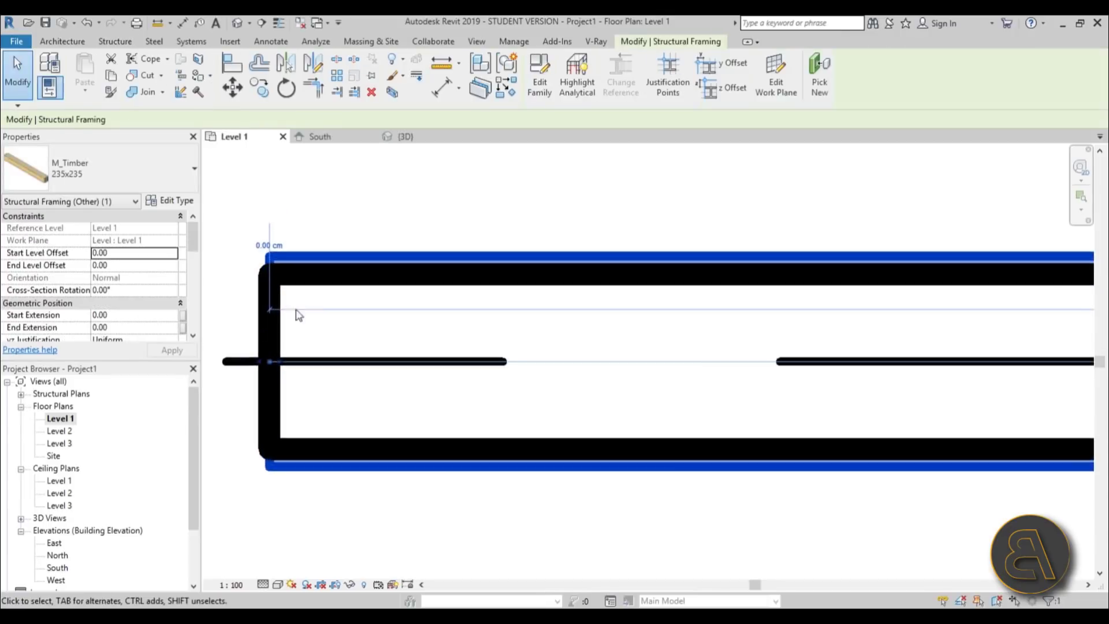
pyautogui.scroll(-2, 297, 314)
pyautogui.click(364, 248)
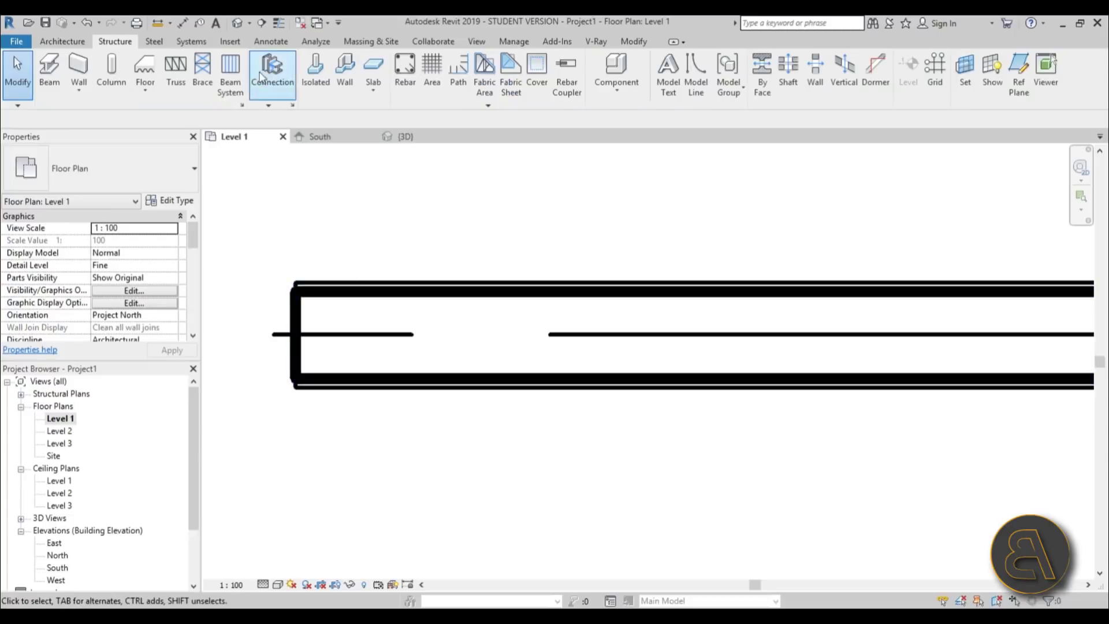
# - Turn on Thin Lines, check the view scale, and select the timber beam
pyautogui.click(279, 23)
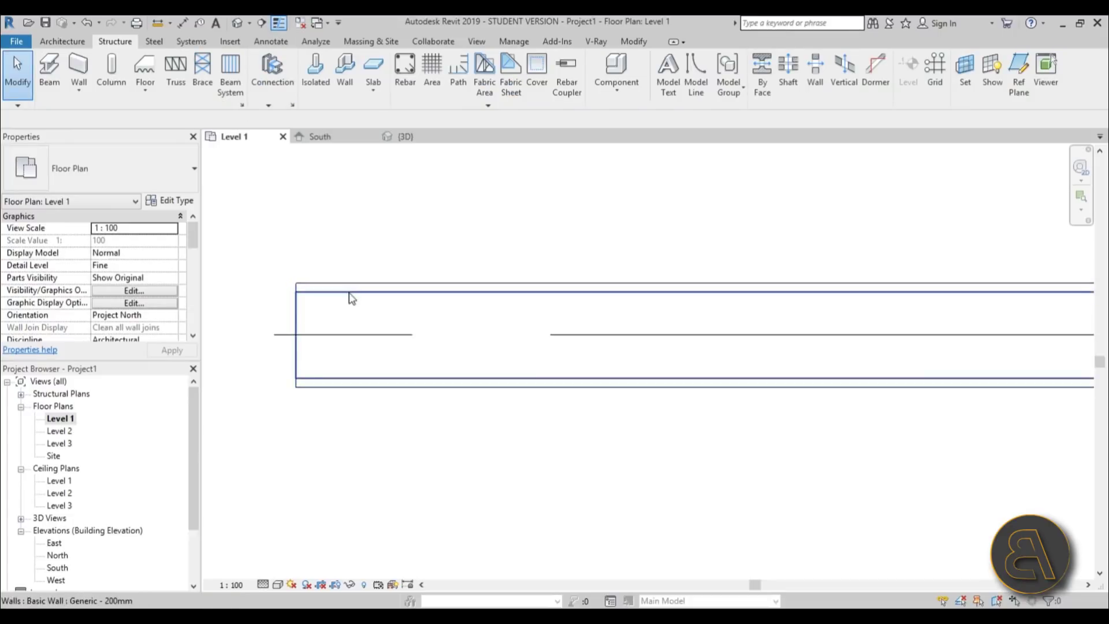
pyautogui.click(232, 585)
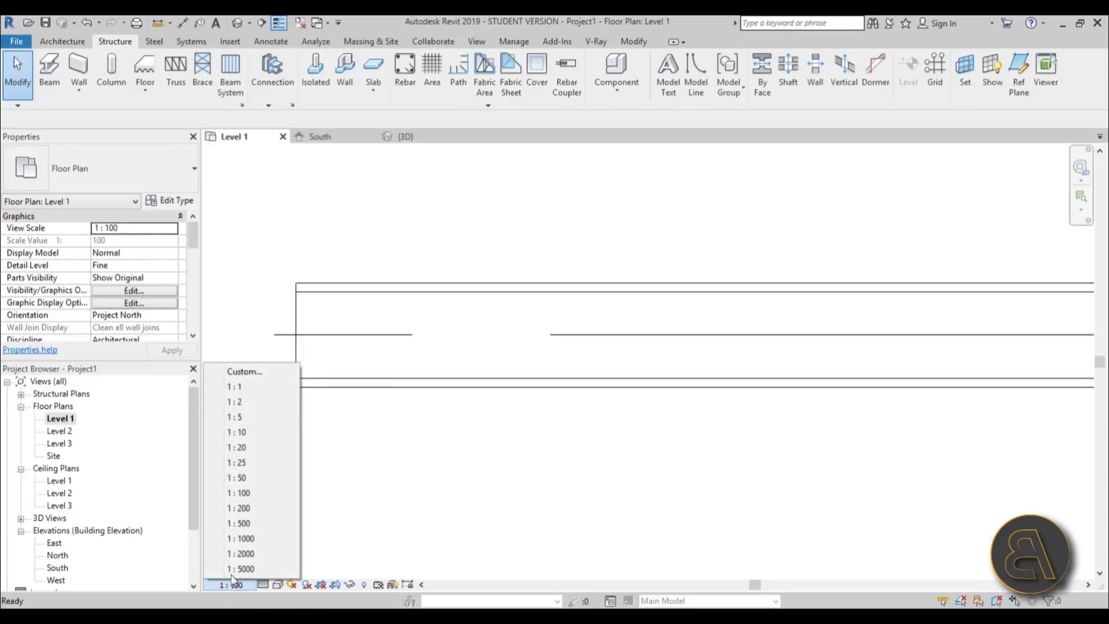
pyautogui.click(373, 460)
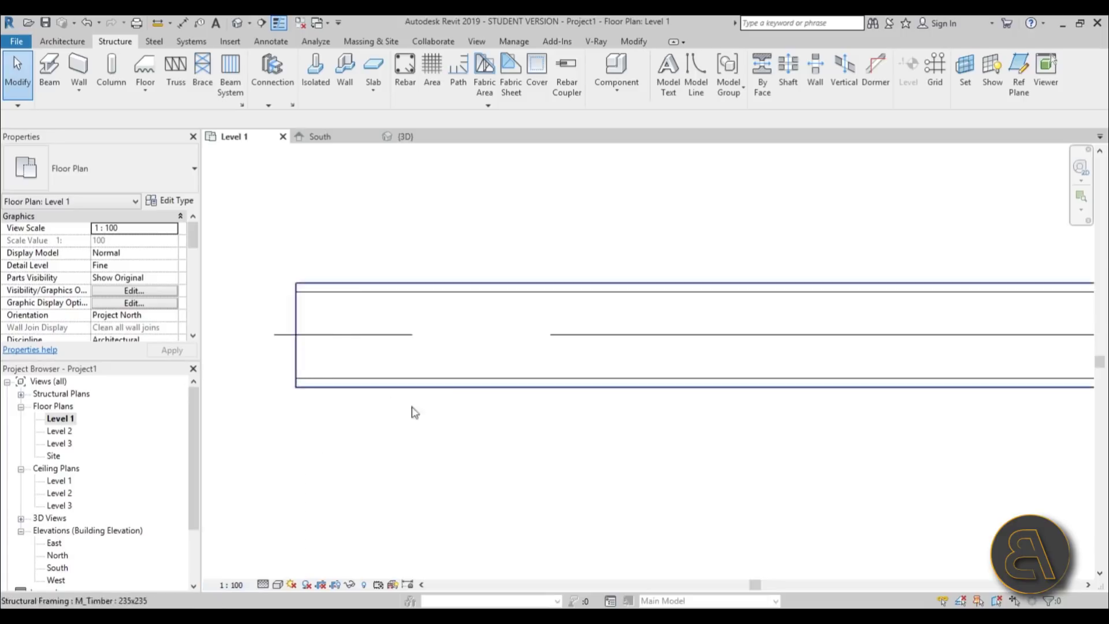
pyautogui.click(341, 389)
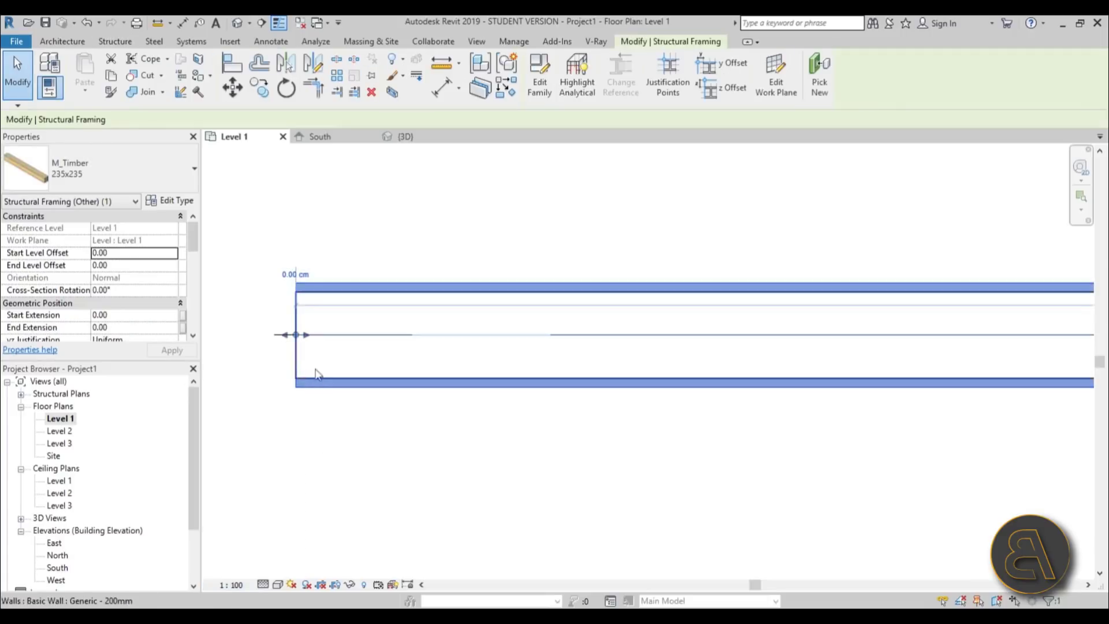
pyautogui.scroll(3, 296, 323)
pyautogui.scroll(-5, 284, 269)
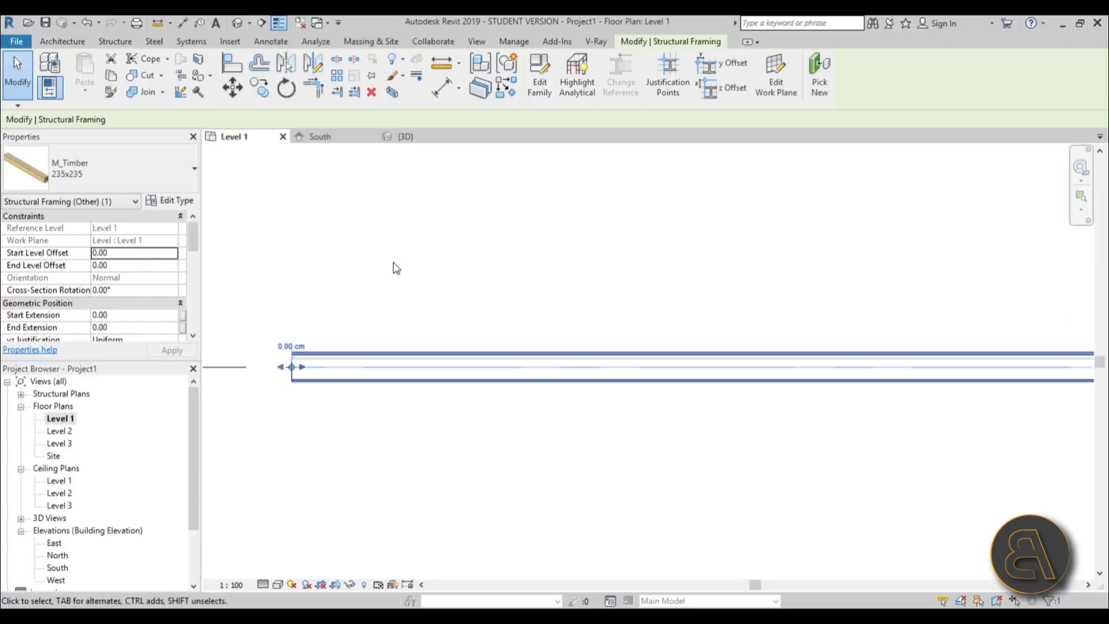
# - Select the timber beam in the default 3D view
pyautogui.scroll(-2, 478, 367)
pyautogui.click(237, 22)
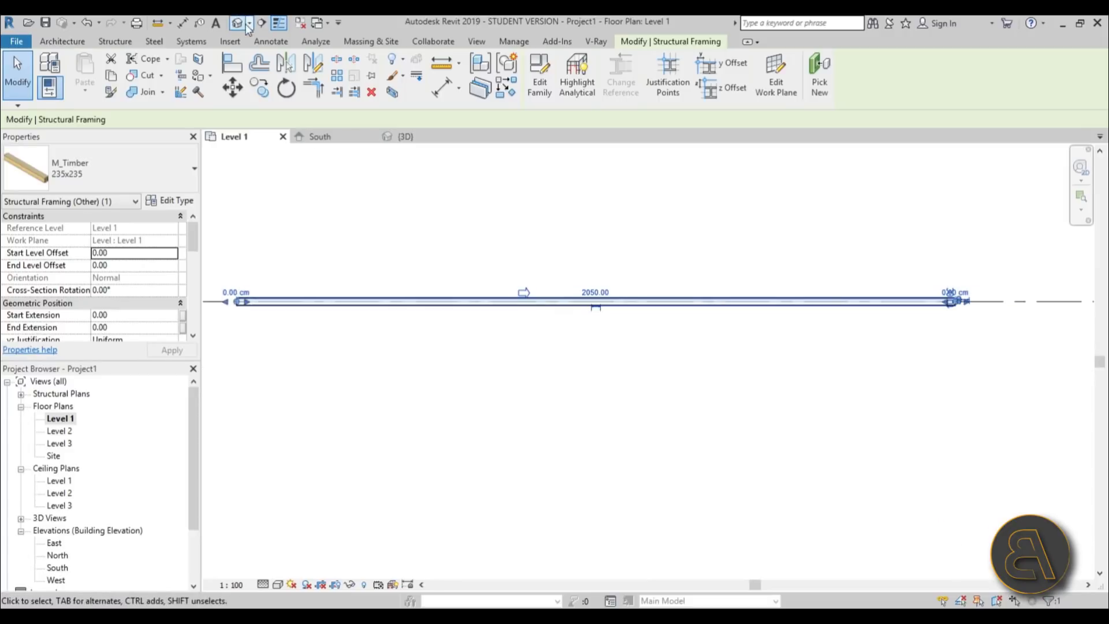
pyautogui.scroll(3, 564, 458)
pyautogui.click(547, 456)
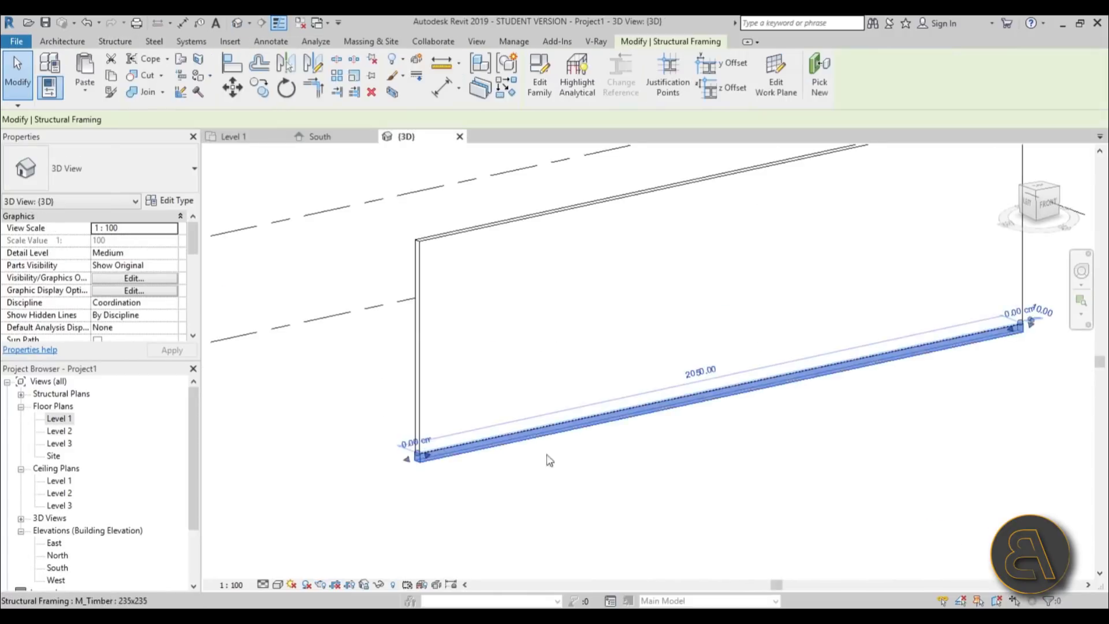
pyautogui.scroll(-2, 547, 490)
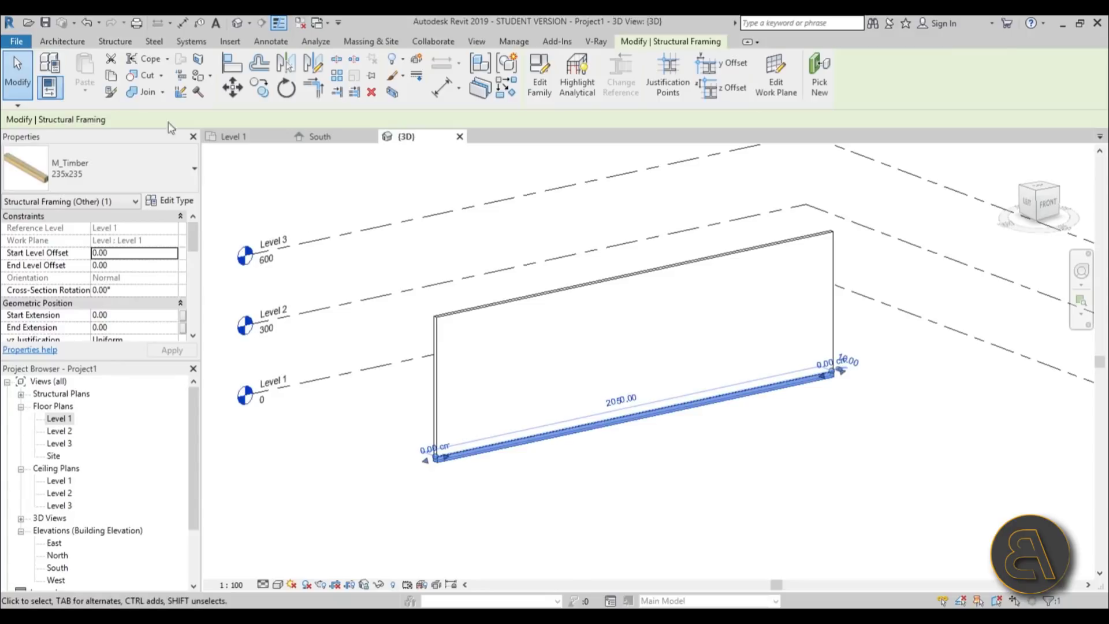
# - Copy the beam and paste it aligned to Level 2 and Level 3
pyautogui.click(111, 75)
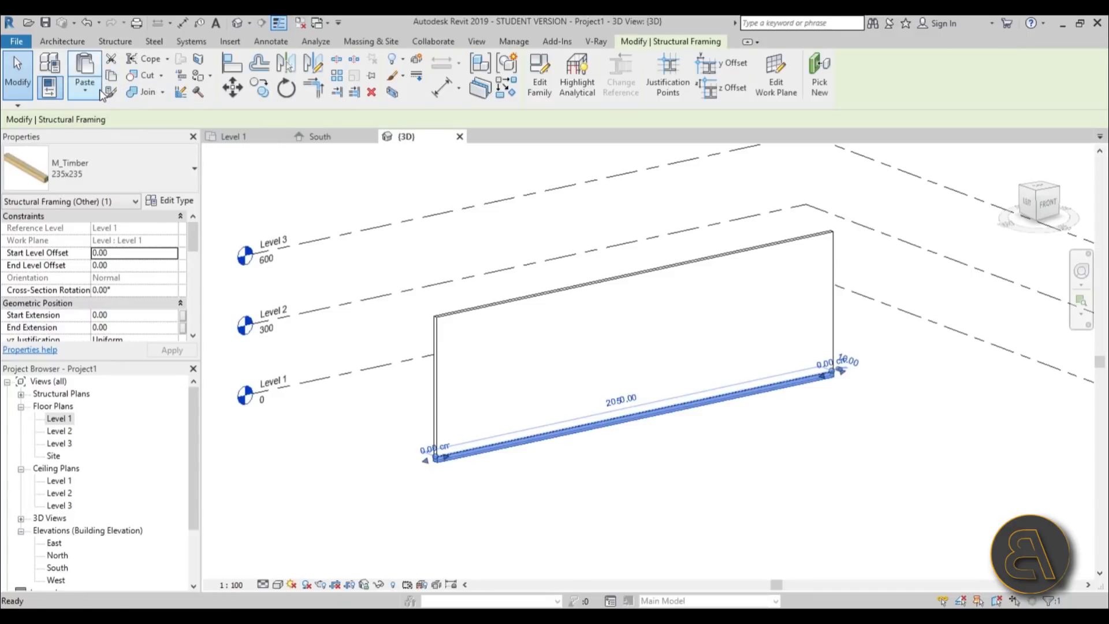
pyautogui.click(102, 94)
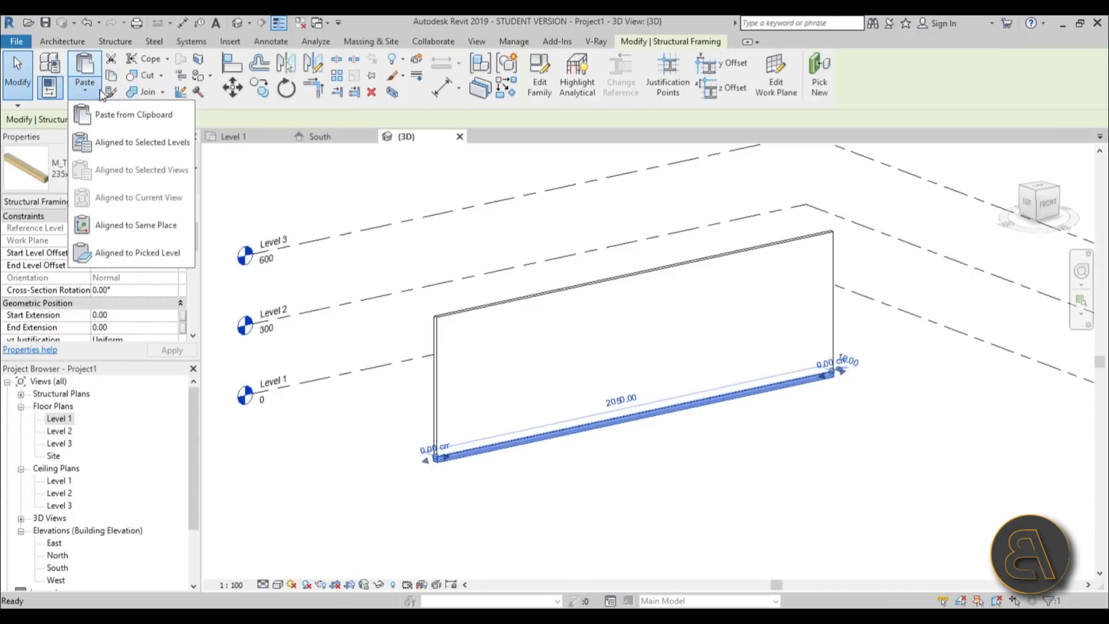
pyautogui.click(109, 146)
pyautogui.click(195, 233)
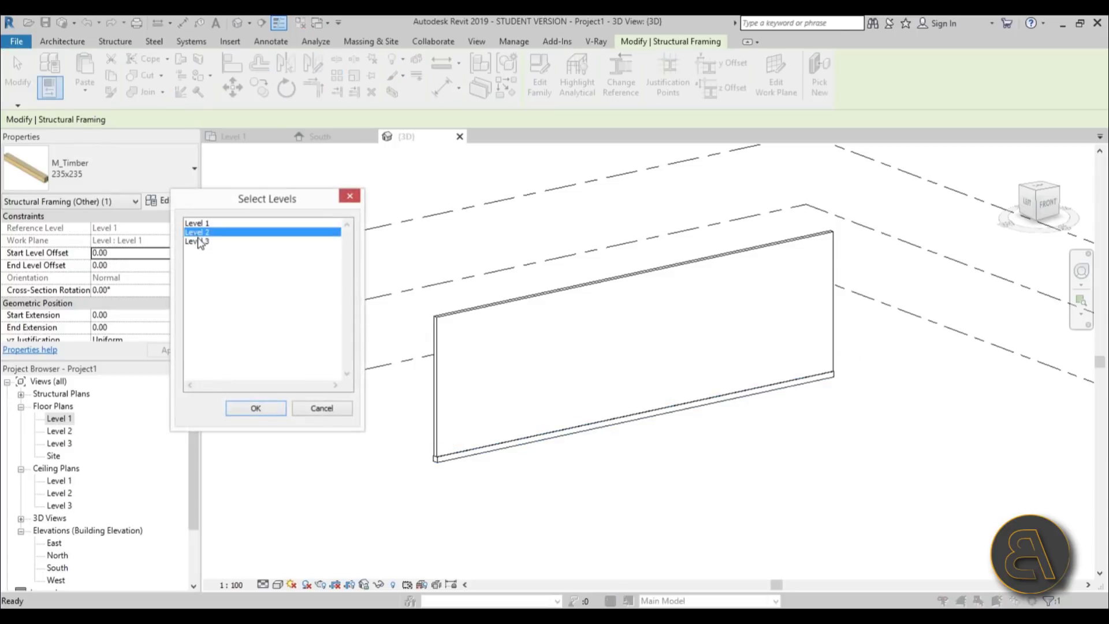
pyautogui.keyDown('ctrl'); pyautogui.click(197, 241); pyautogui.keyUp('ctrl')
pyautogui.click(257, 406)
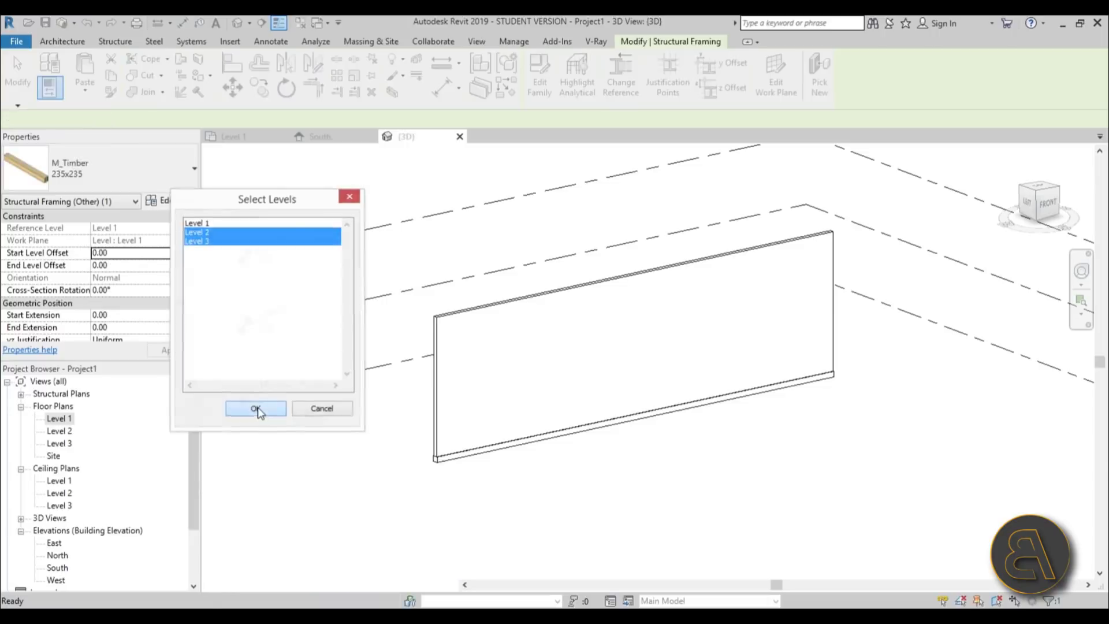
pyautogui.click(599, 488)
pyautogui.scroll(2, 391, 435)
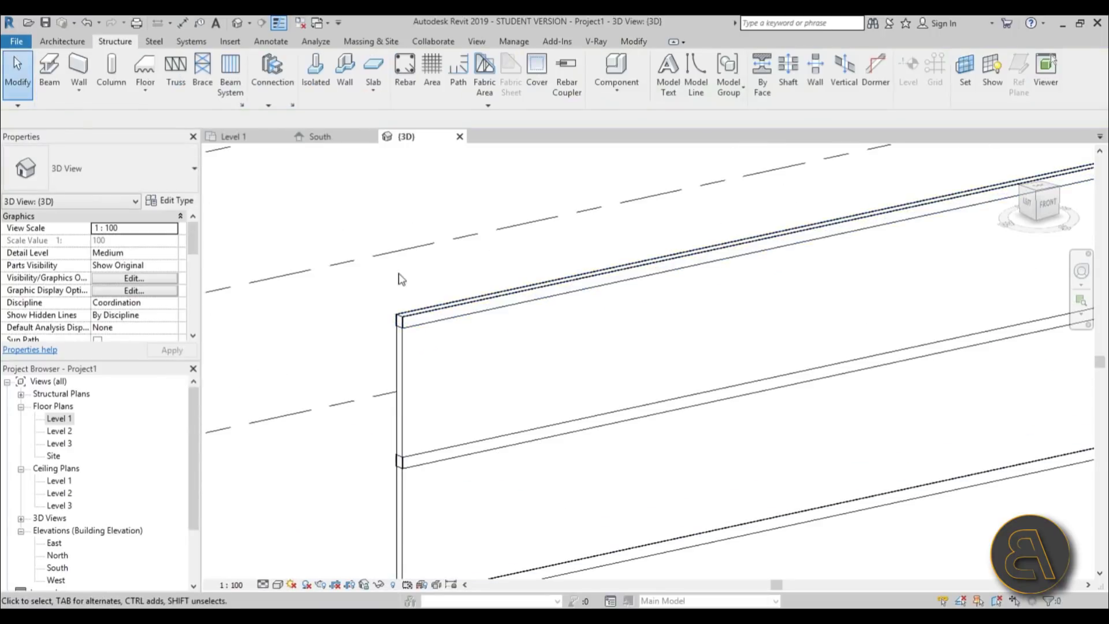
pyautogui.scroll(-2, 427, 208)
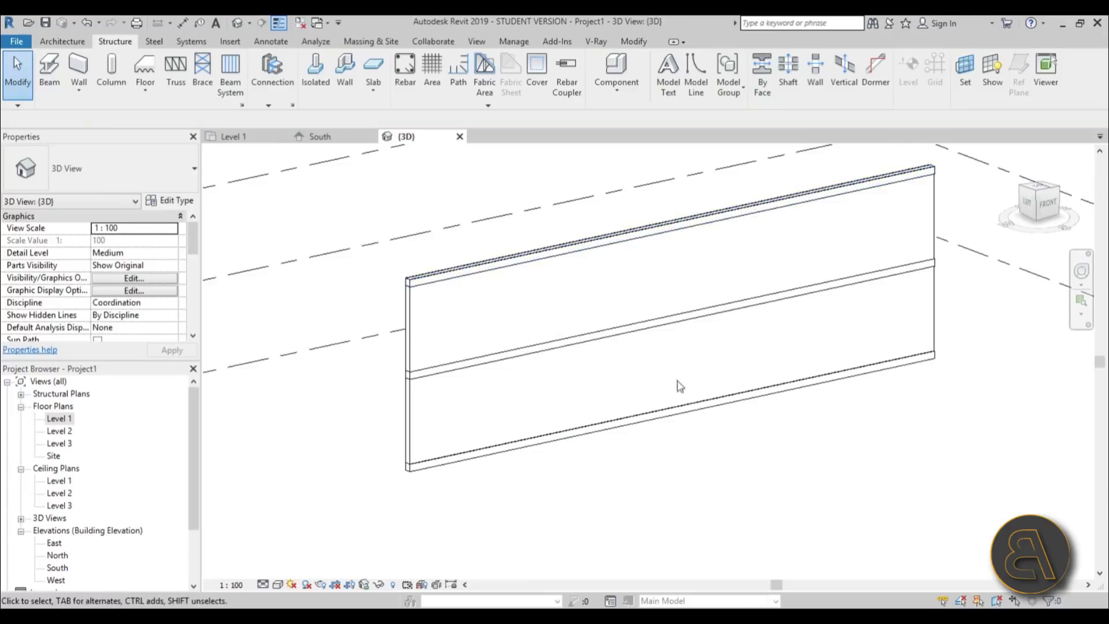
pyautogui.scroll(-2, 540, 421)
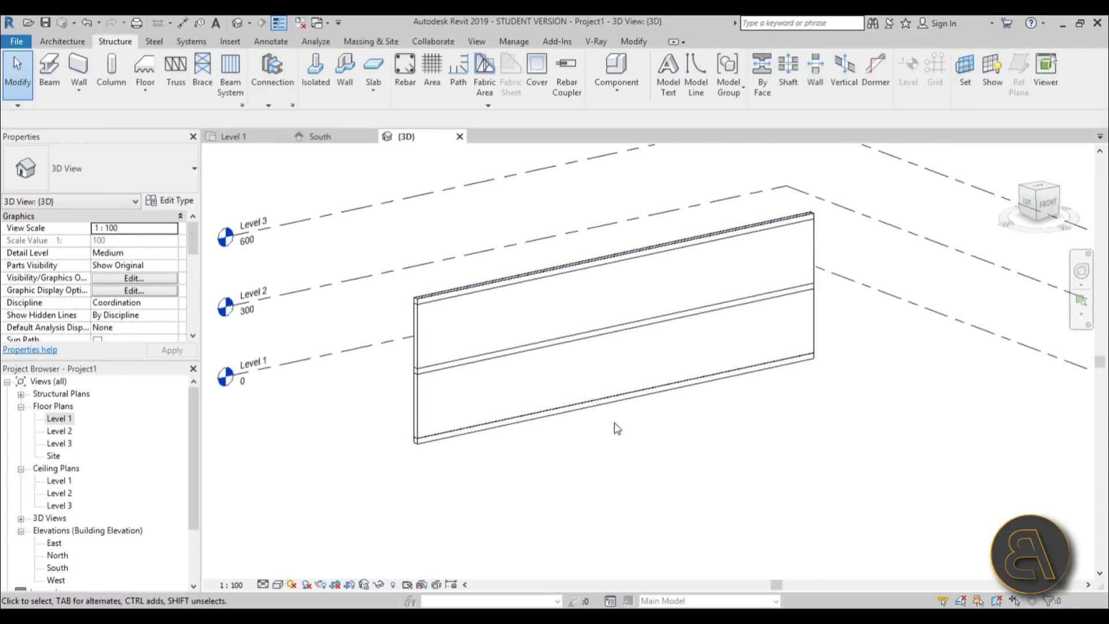
# - On the Level 1 plan, start a structural column keeping UC305x305x97, then open Load Family
pyautogui.doubleClick(61, 421)
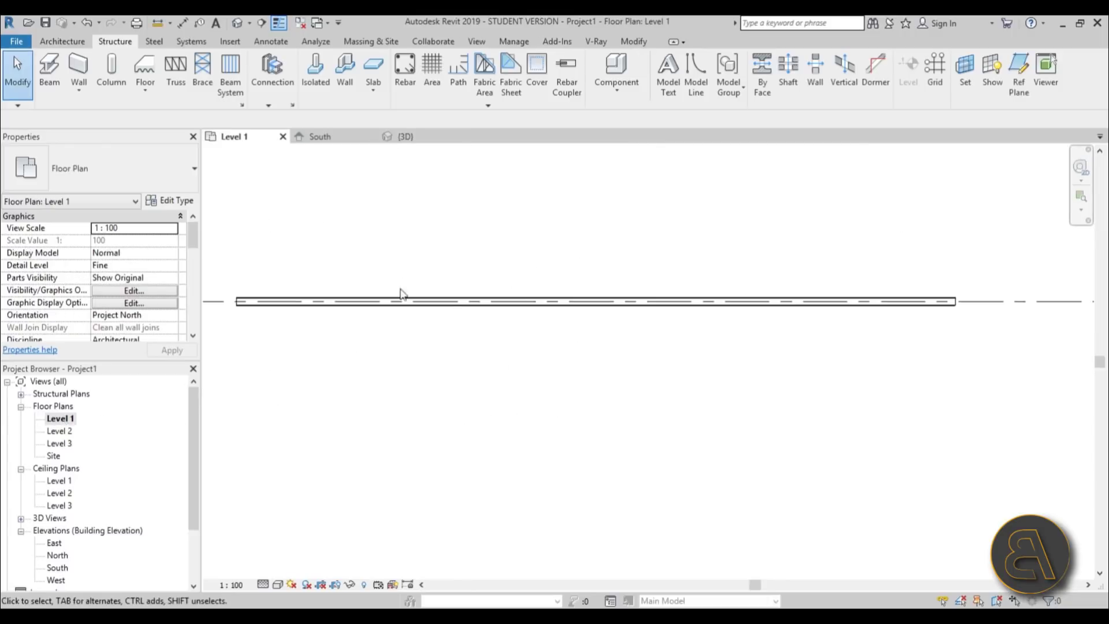
pyautogui.click(115, 67)
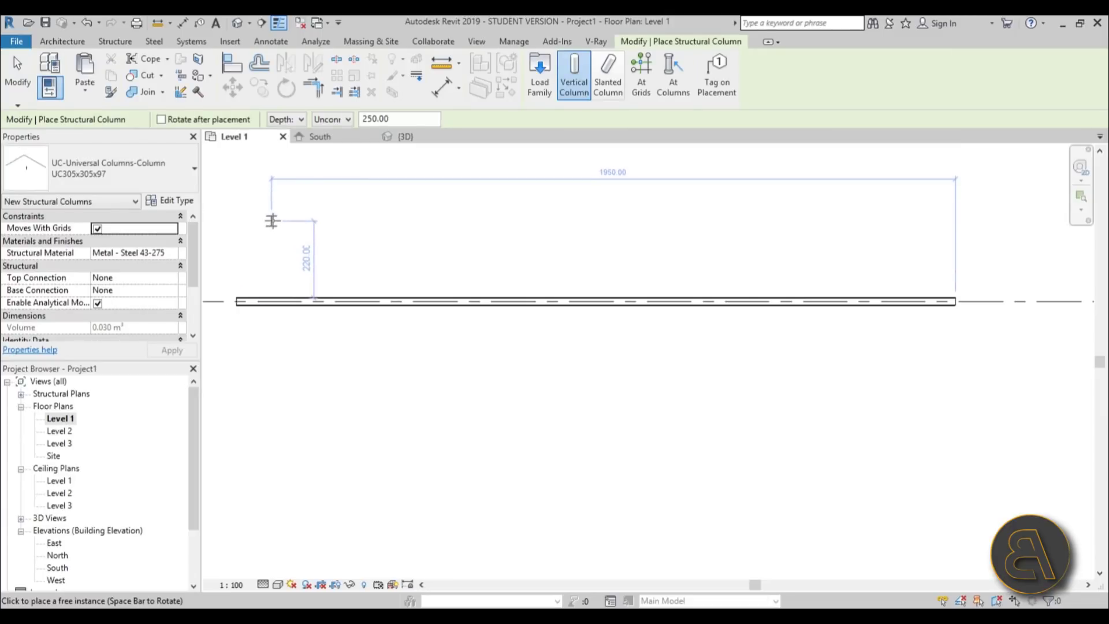
pyautogui.click(175, 175)
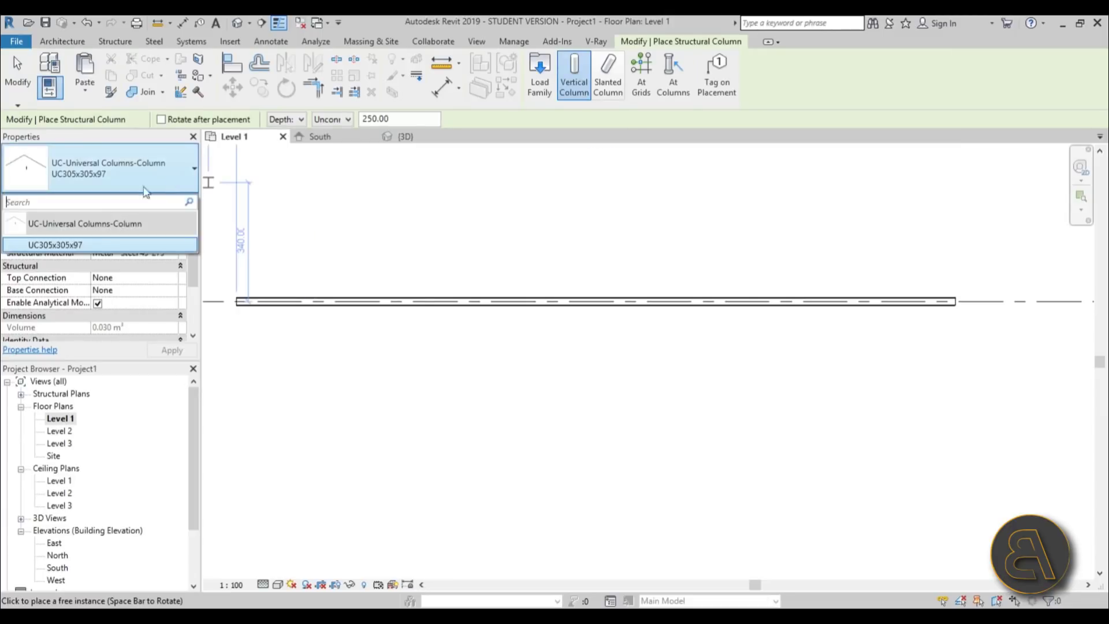
pyautogui.click(36, 250)
pyautogui.click(540, 75)
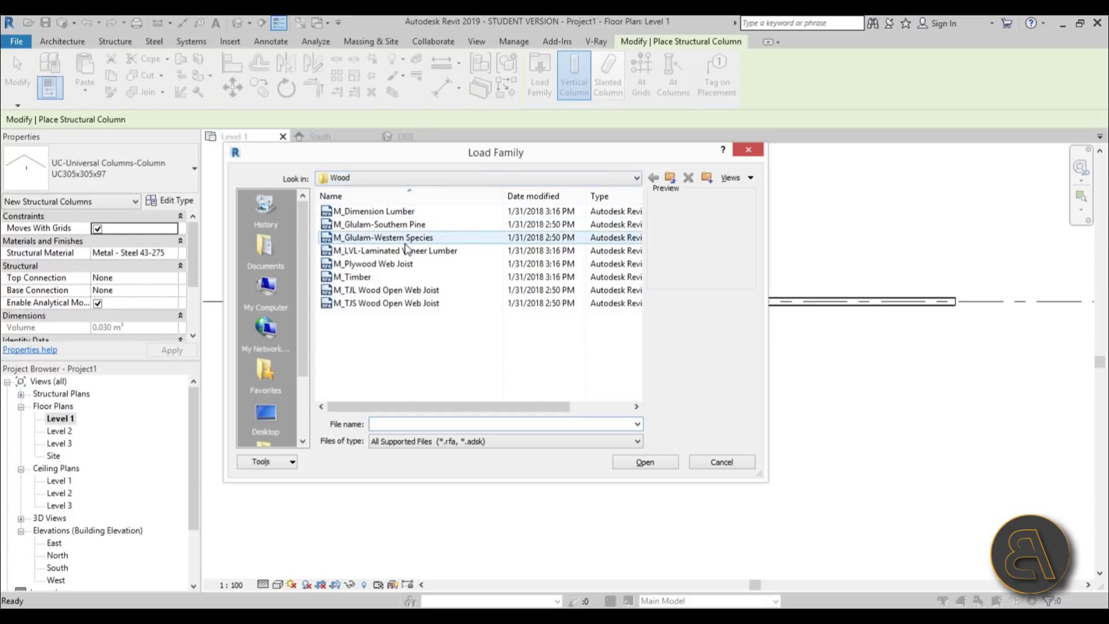
# - Load the M_Timber-Column family from the US Metric Structural Columns > Wood folder
pyautogui.click(670, 177)
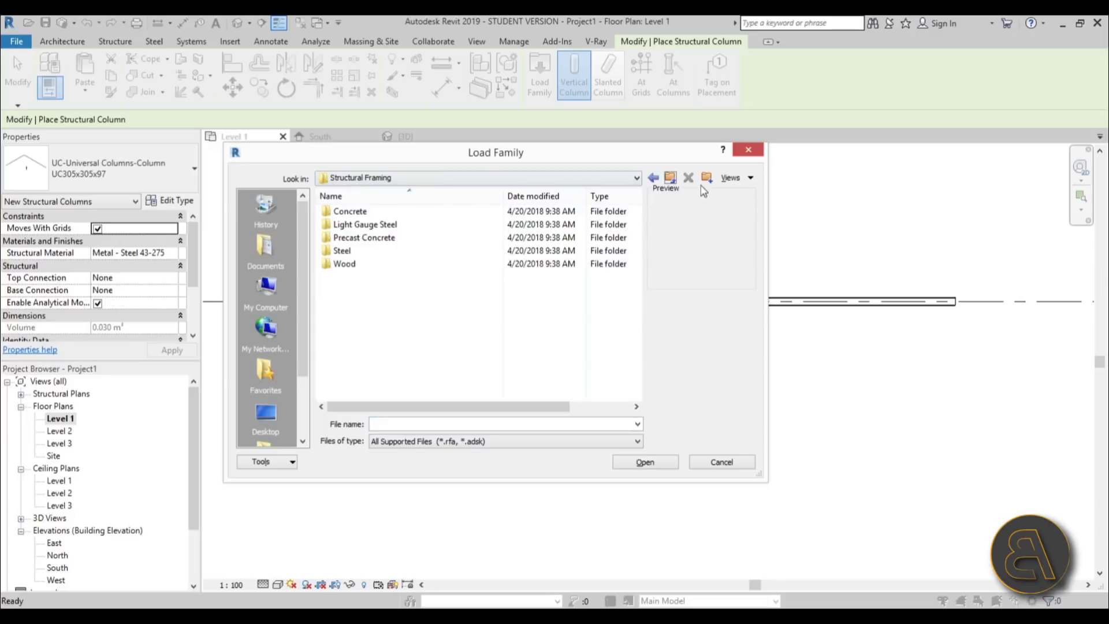
pyautogui.click(670, 178)
pyautogui.scroll(-9, 623, 323)
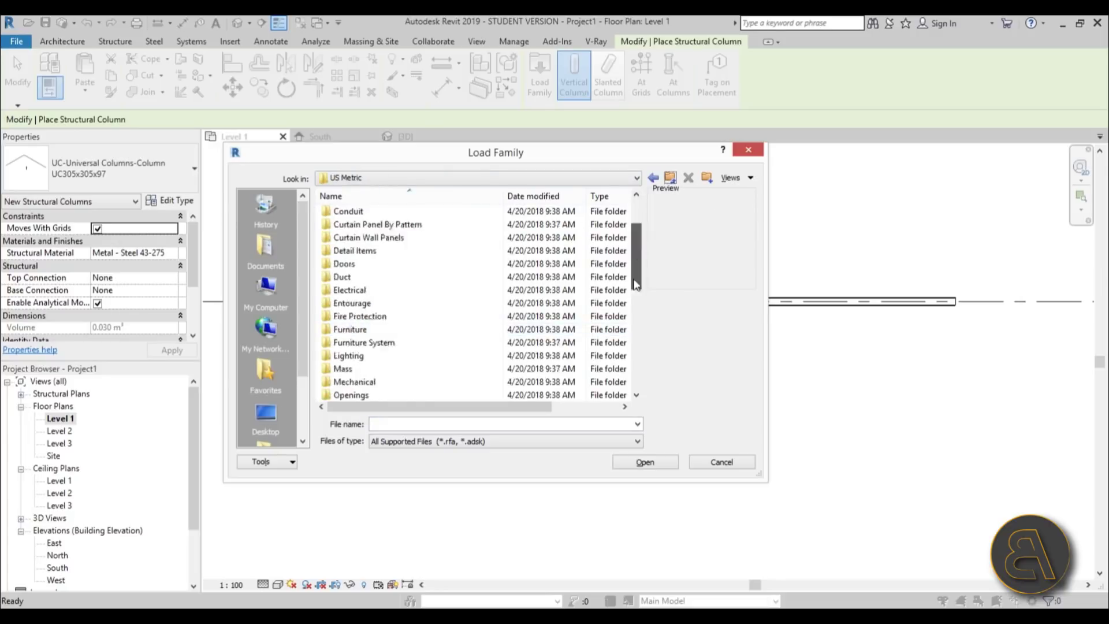
pyautogui.doubleClick(368, 225)
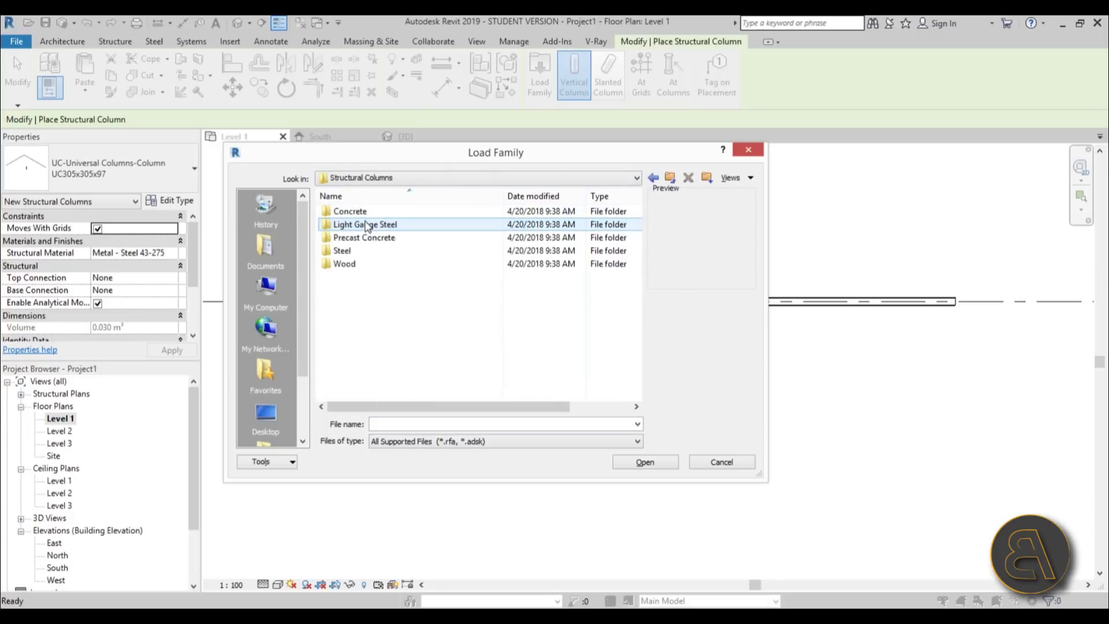
pyautogui.doubleClick(350, 263)
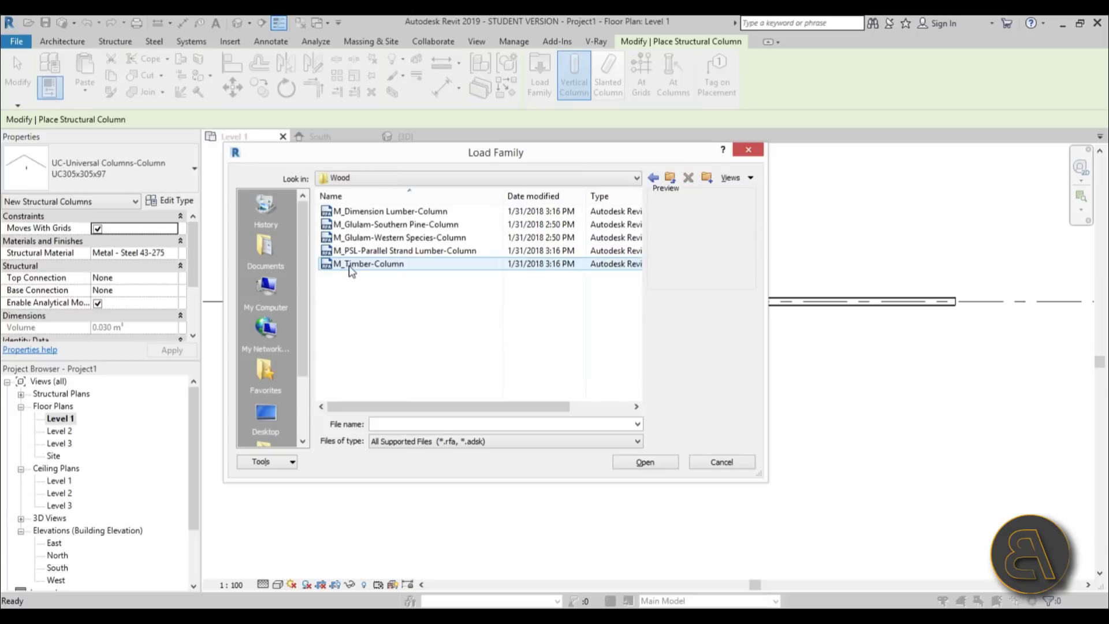
pyautogui.click(351, 265)
pyautogui.click(642, 462)
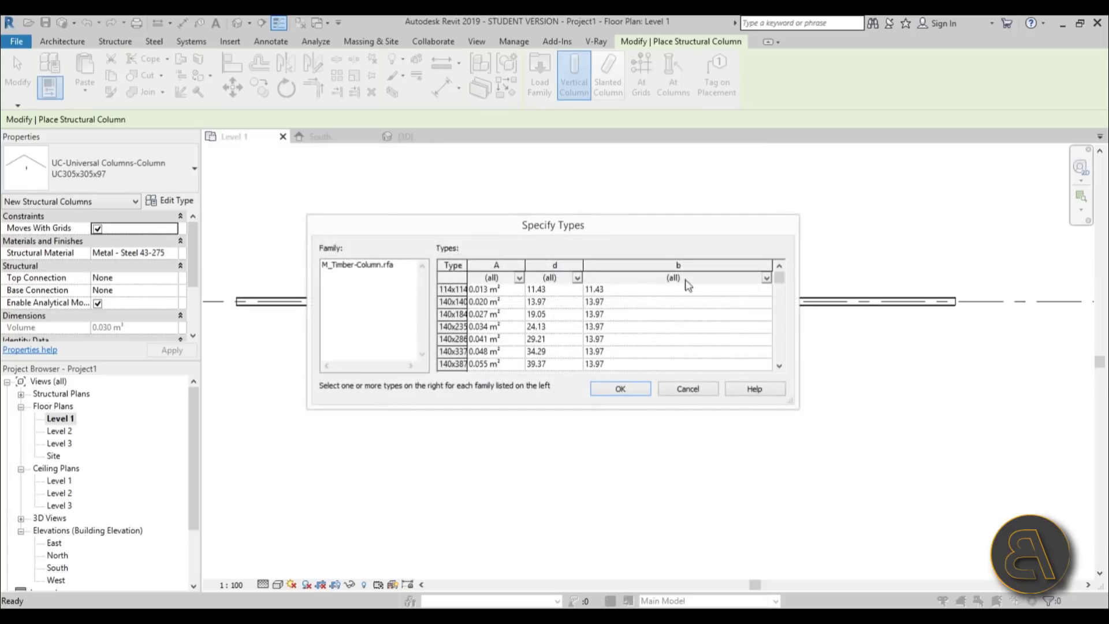
# - Load its 235x235 type and set new columns to extend upward by Height
pyautogui.moveTo(777, 278); pyautogui.dragTo(784, 314)
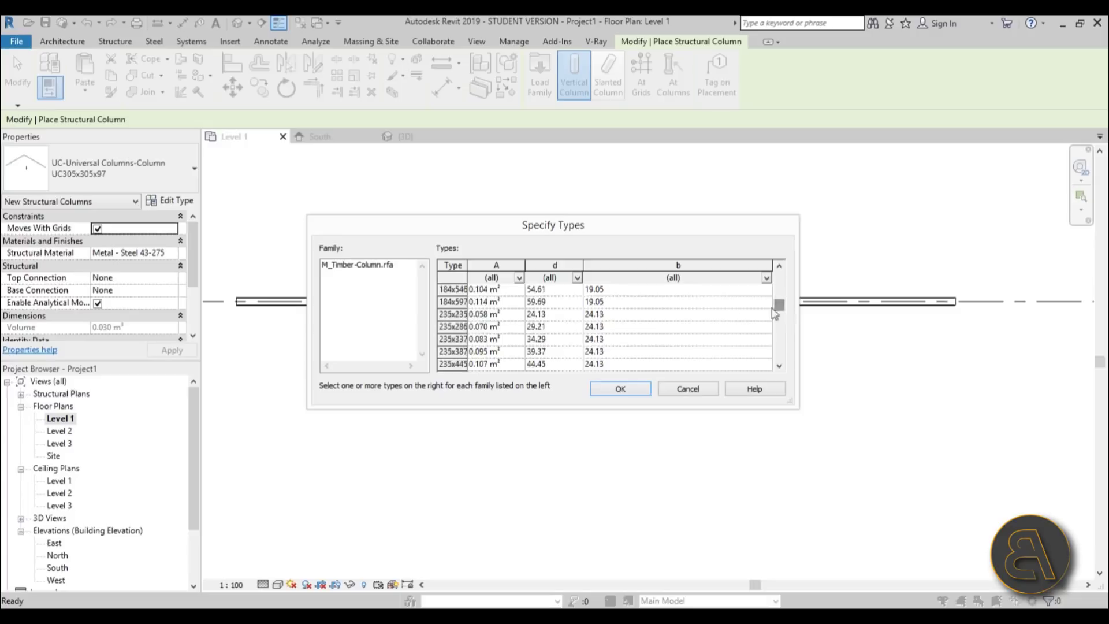
pyautogui.click(458, 315)
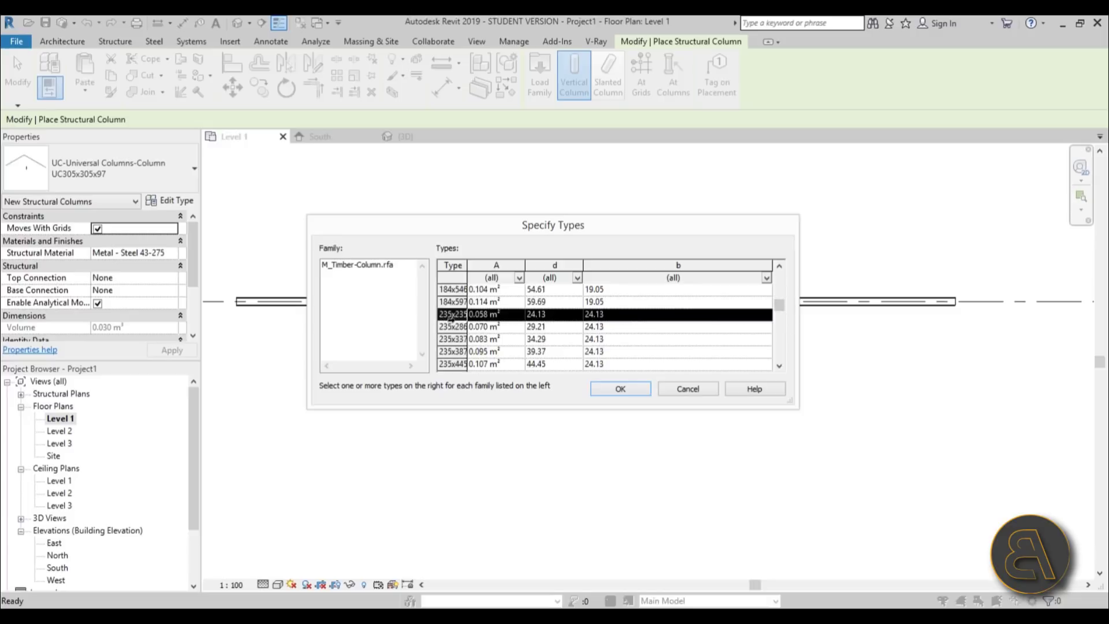
pyautogui.click(621, 389)
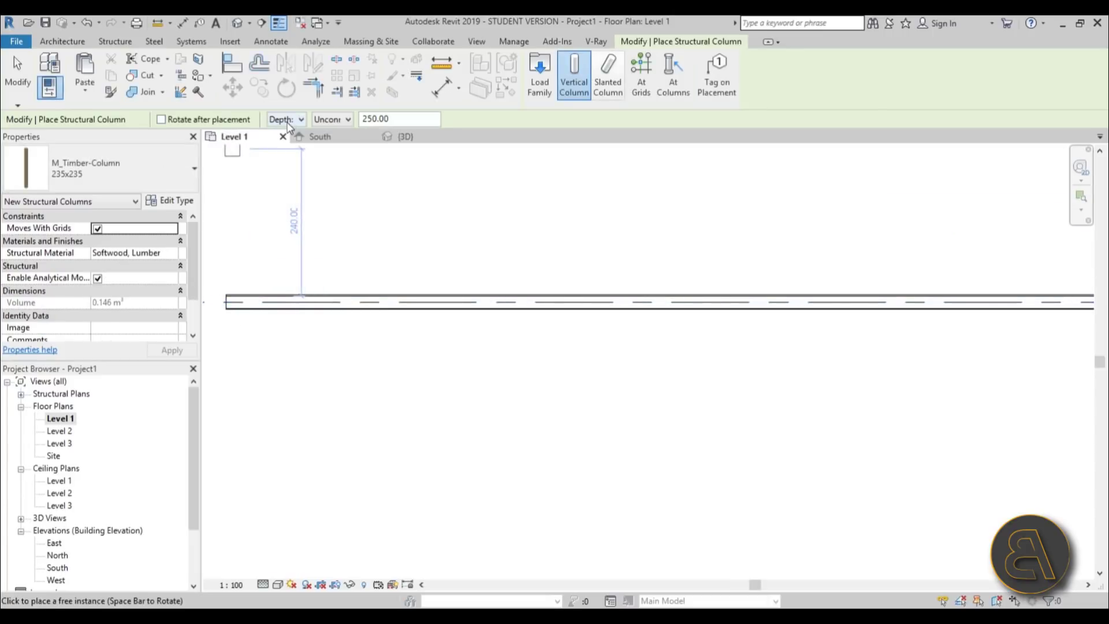
pyautogui.click(282, 143)
# - Set the column top to Level 3 and place four 235x235 timber columns along the wall
pyautogui.click(327, 123)
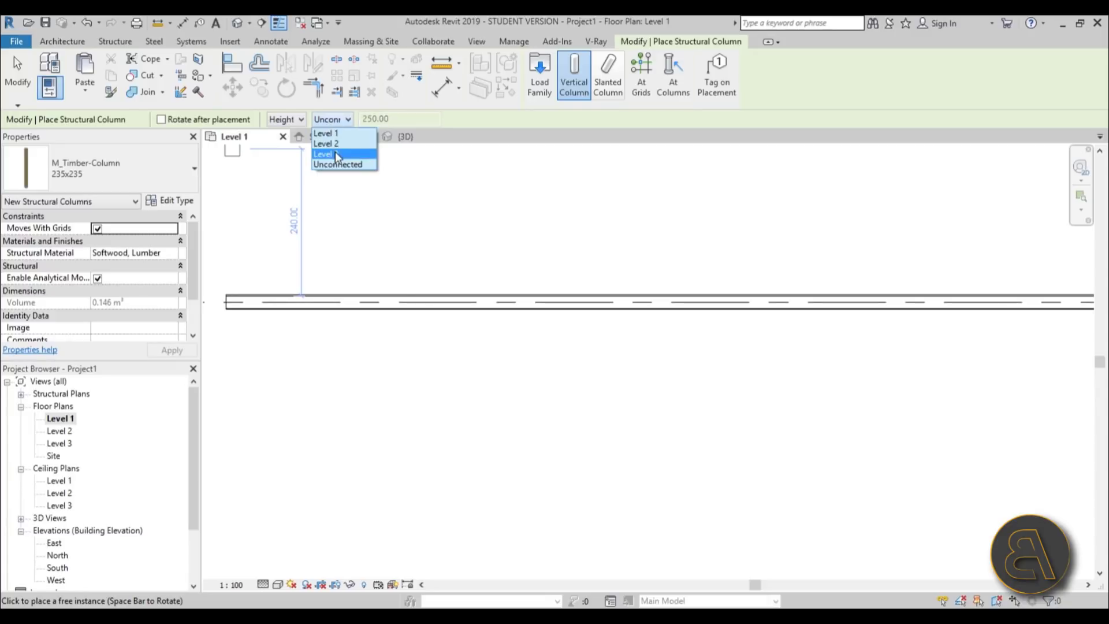
pyautogui.click(335, 152)
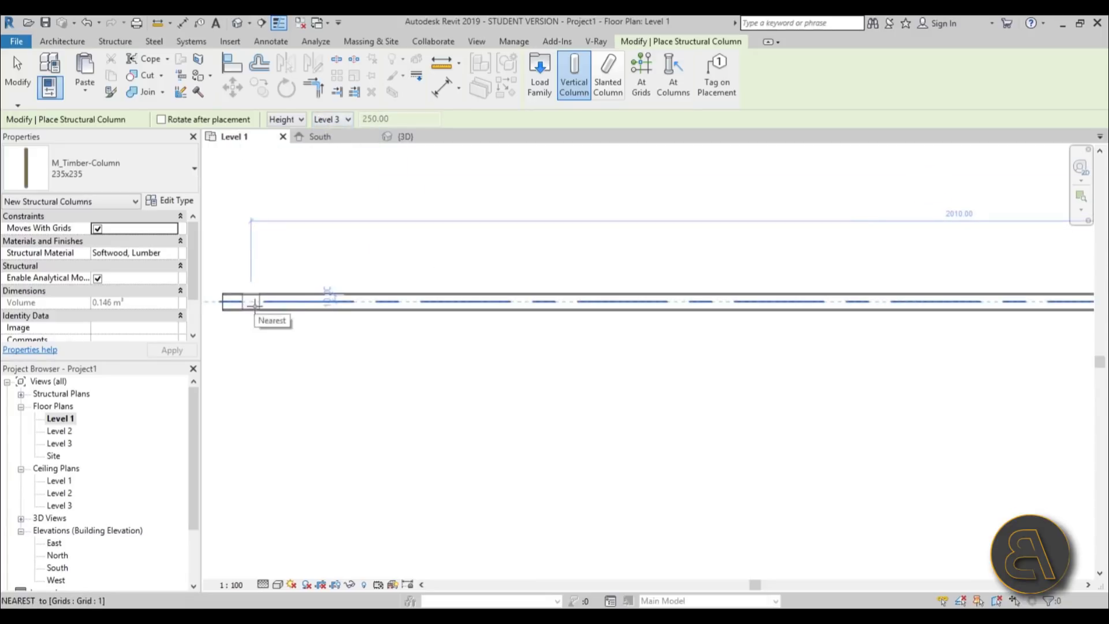
pyautogui.click(369, 302)
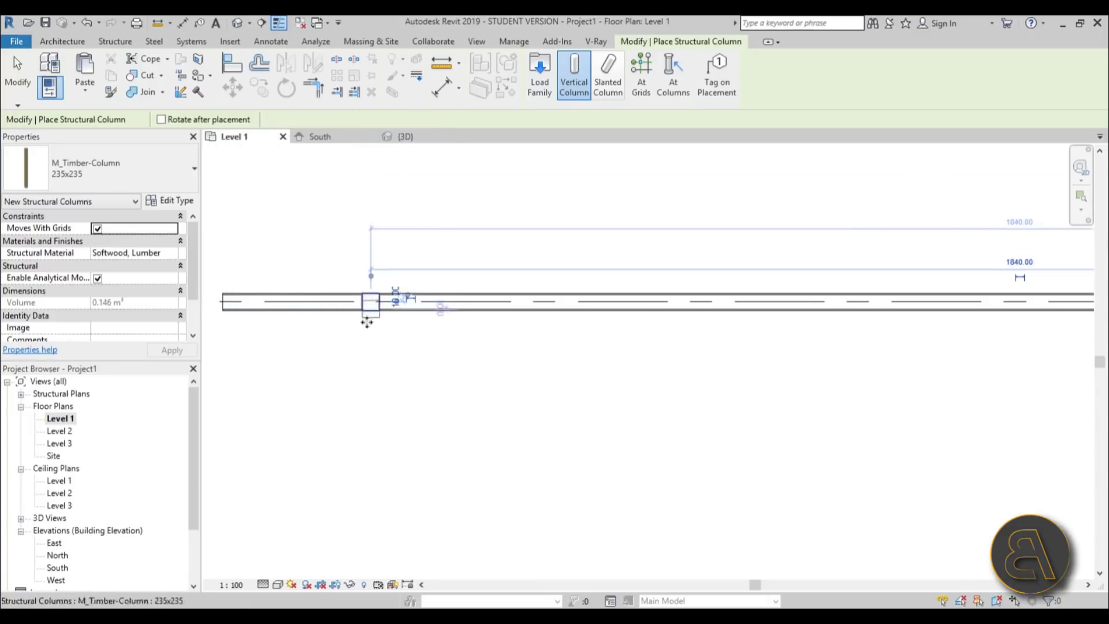
pyautogui.scroll(-3, 368, 341)
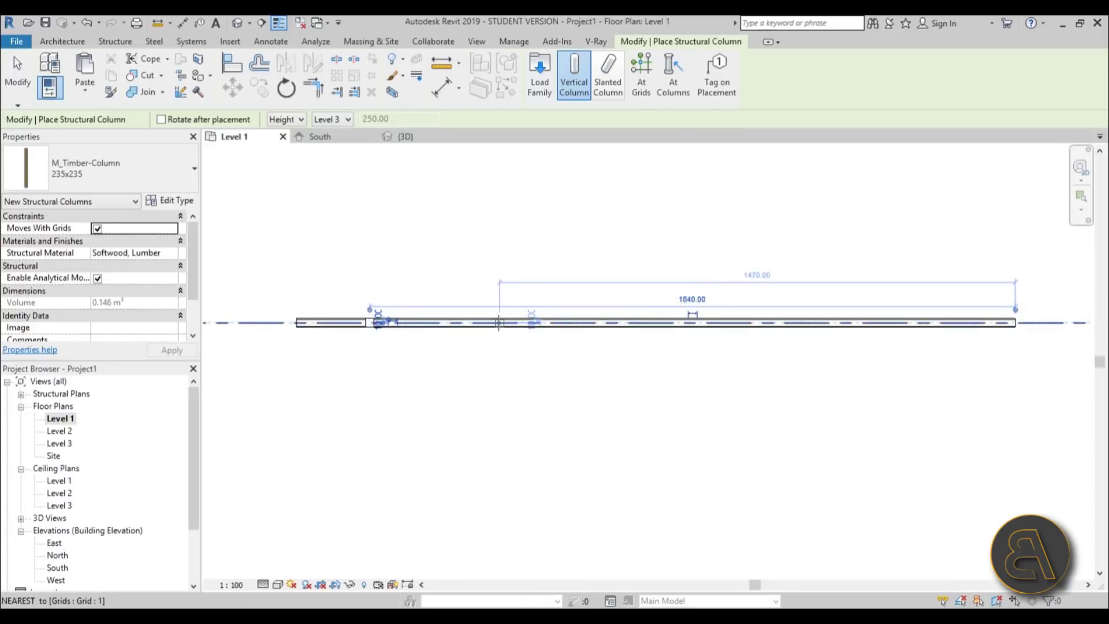
pyautogui.click(501, 322)
pyautogui.click(630, 322)
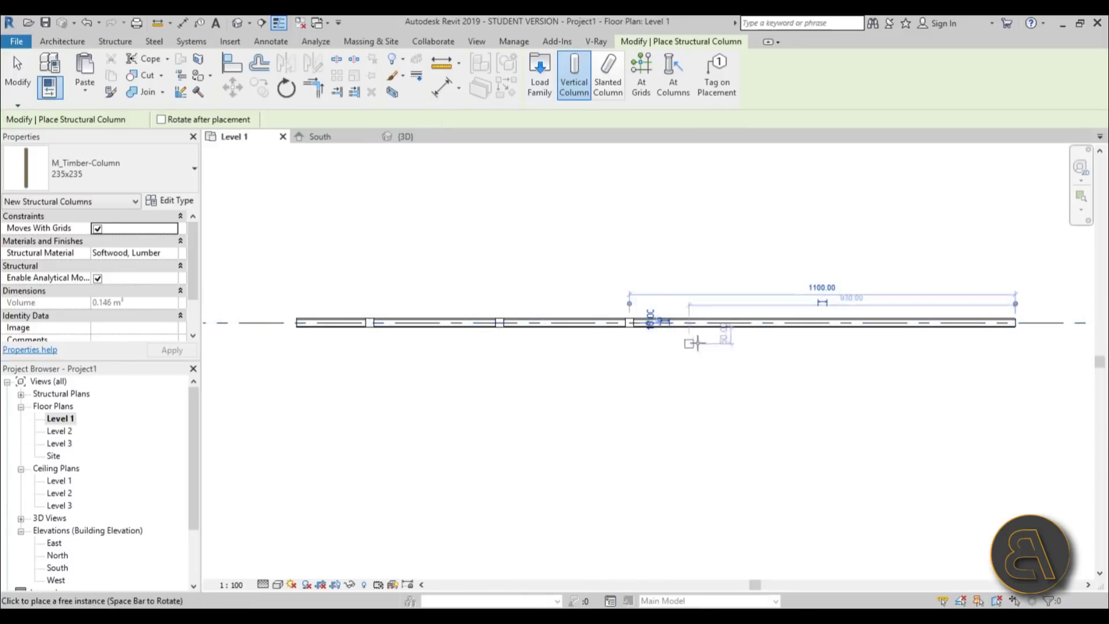
pyautogui.click(757, 321)
pyautogui.press('Escape')
pyautogui.press('Escape')
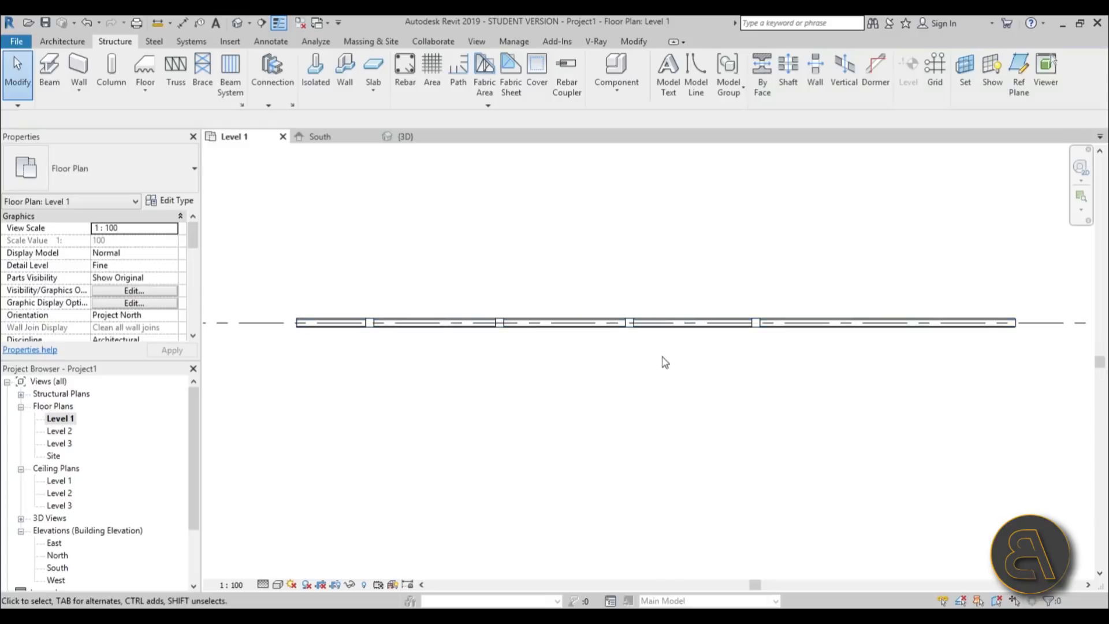
# - Chain-dimension the four columns with DI above the wall, toggle EQ, then go to 3D
pyautogui.press('d')
pyautogui.press('i')
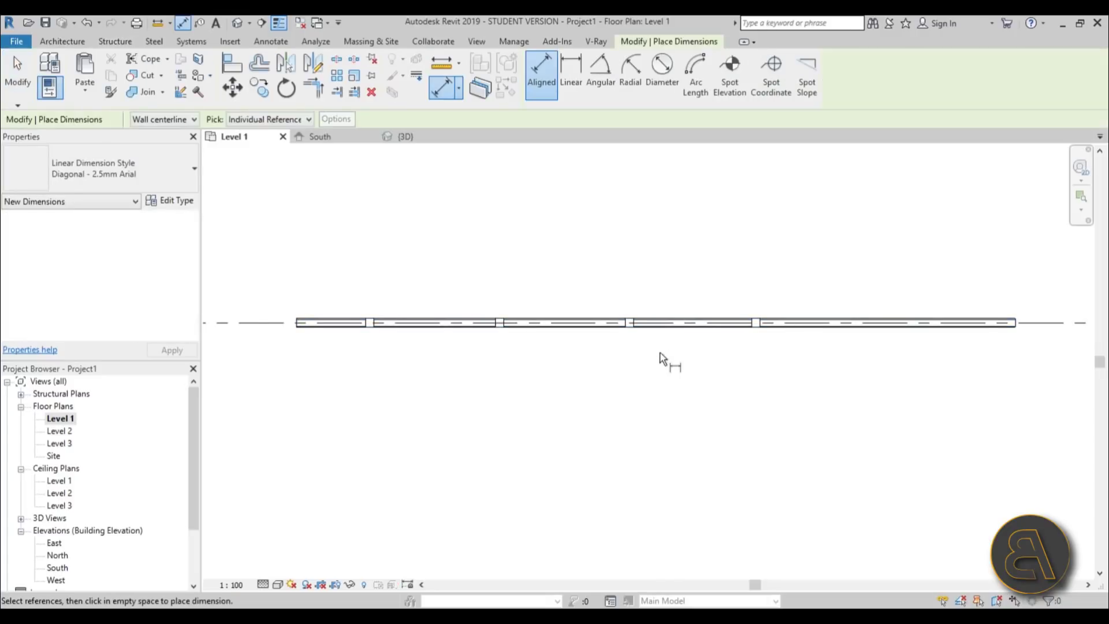
pyautogui.click(368, 329)
pyautogui.click(499, 329)
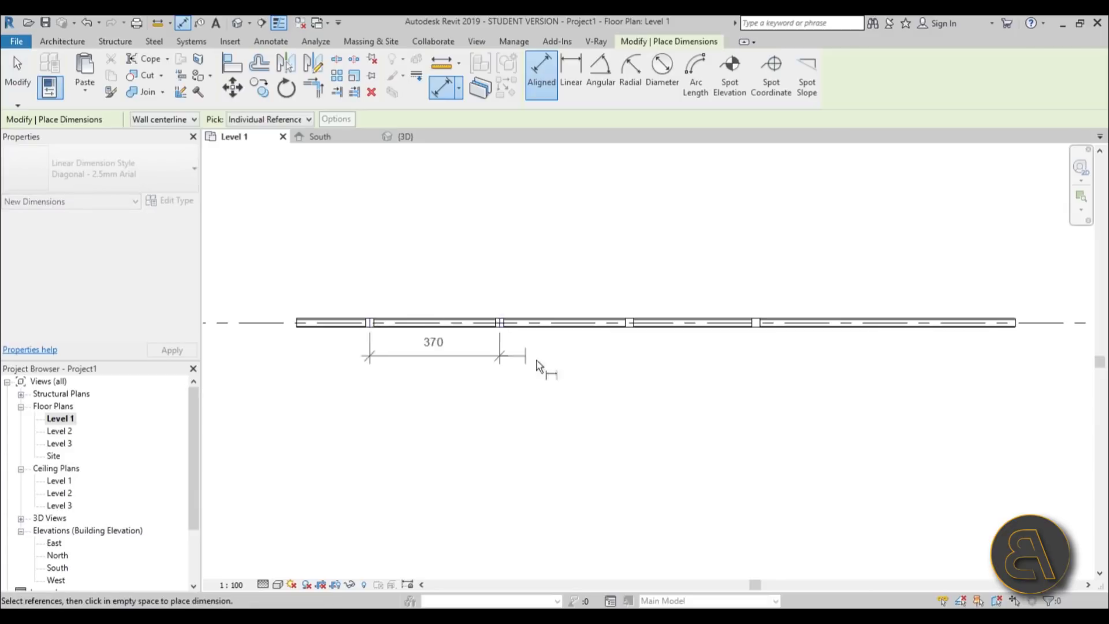
pyautogui.click(630, 330)
pyautogui.click(756, 327)
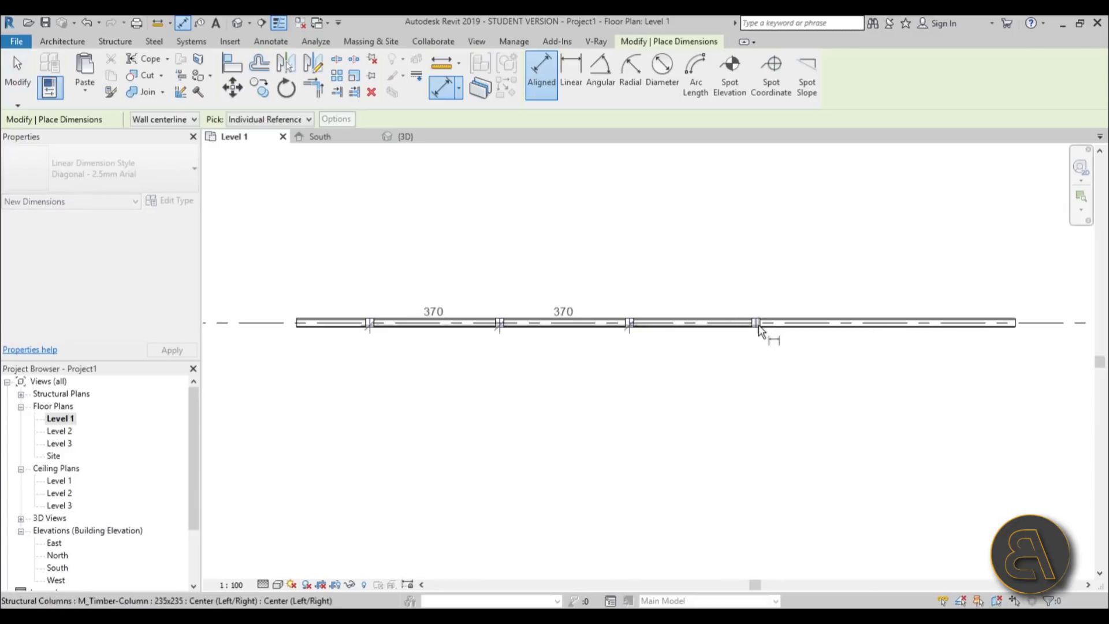
pyautogui.click(755, 236)
pyautogui.click(566, 192)
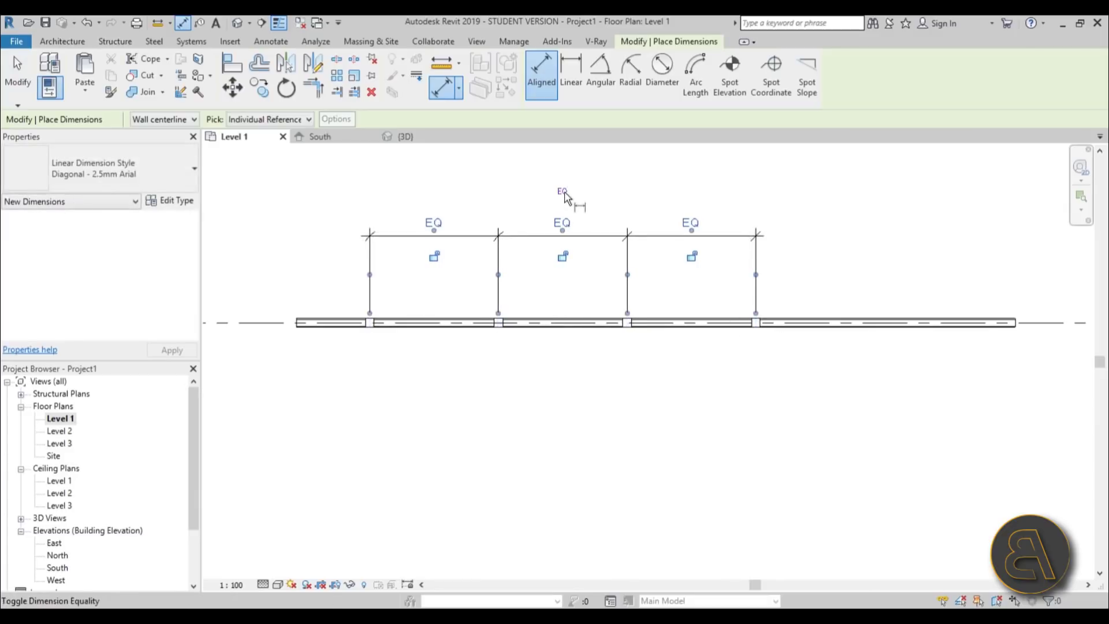
pyautogui.press('Escape')
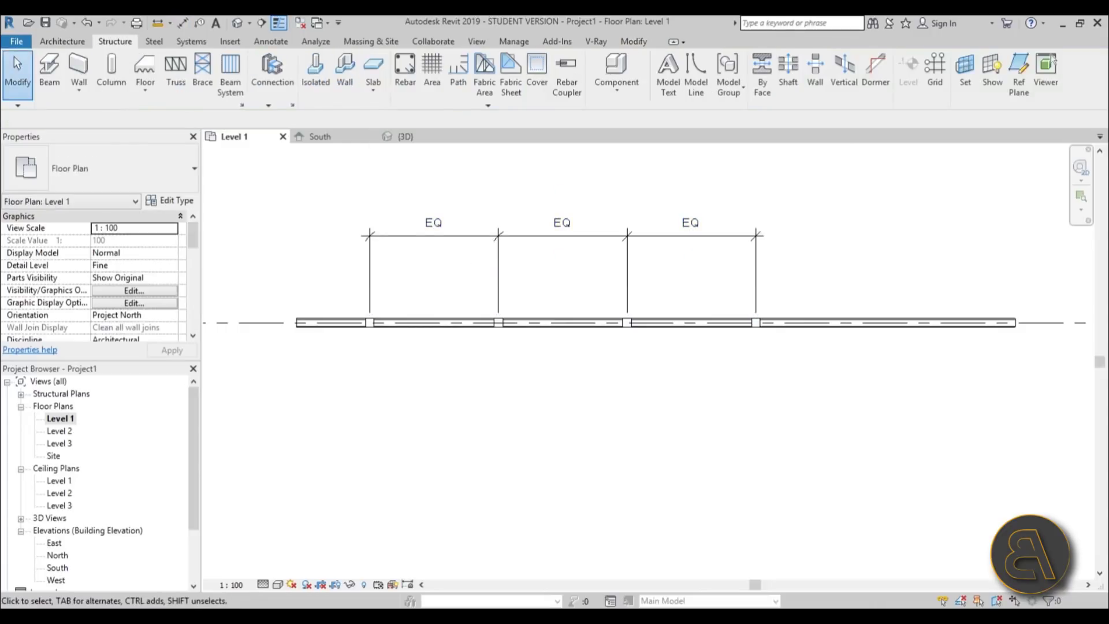
pyautogui.click(238, 23)
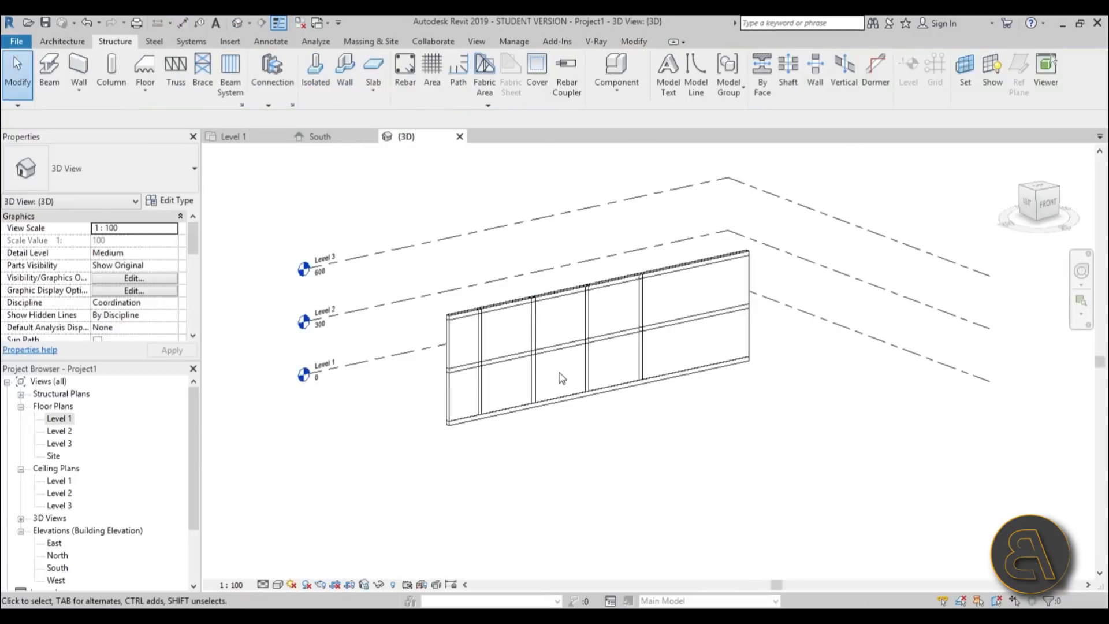
# - Zoom and pan the 3D view to inspect the columns, then select the Level 1 plan
pyautogui.scroll(5, 559, 378)
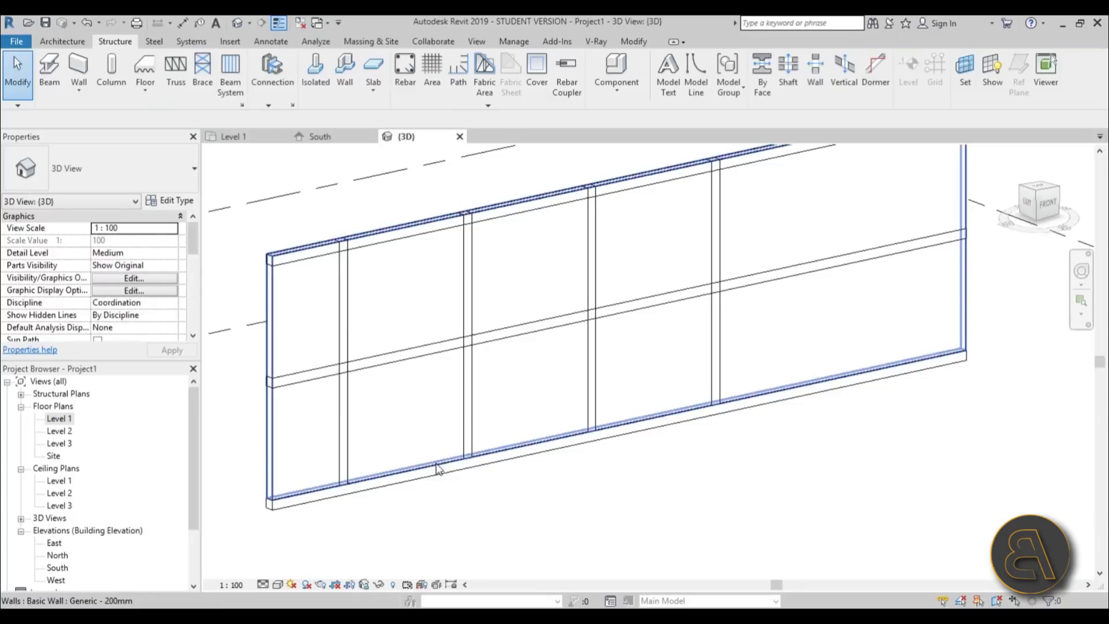
pyautogui.moveTo(425, 479); pyautogui.dragTo(426, 469, button='middle')
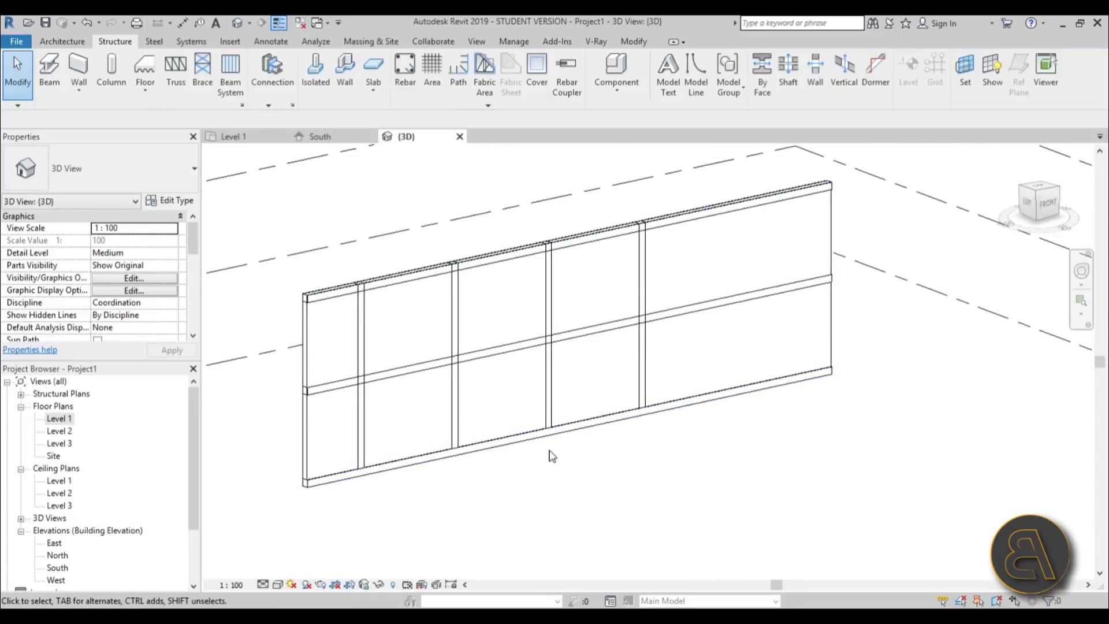
pyautogui.scroll(1, 411, 469)
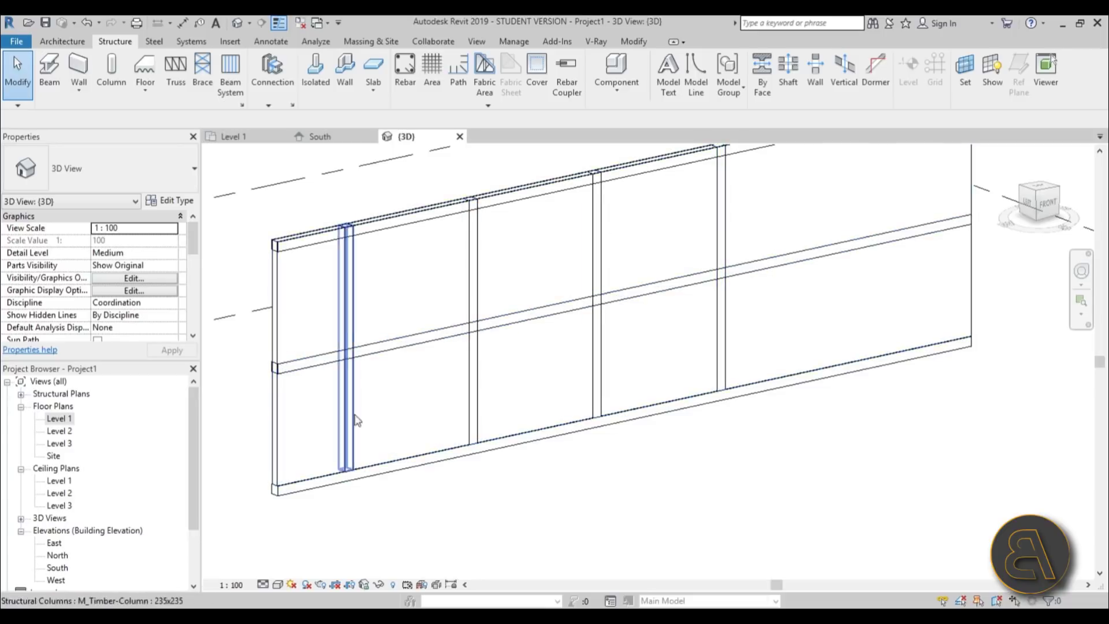
pyautogui.moveTo(355, 421); pyautogui.dragTo(362, 386, button='middle')
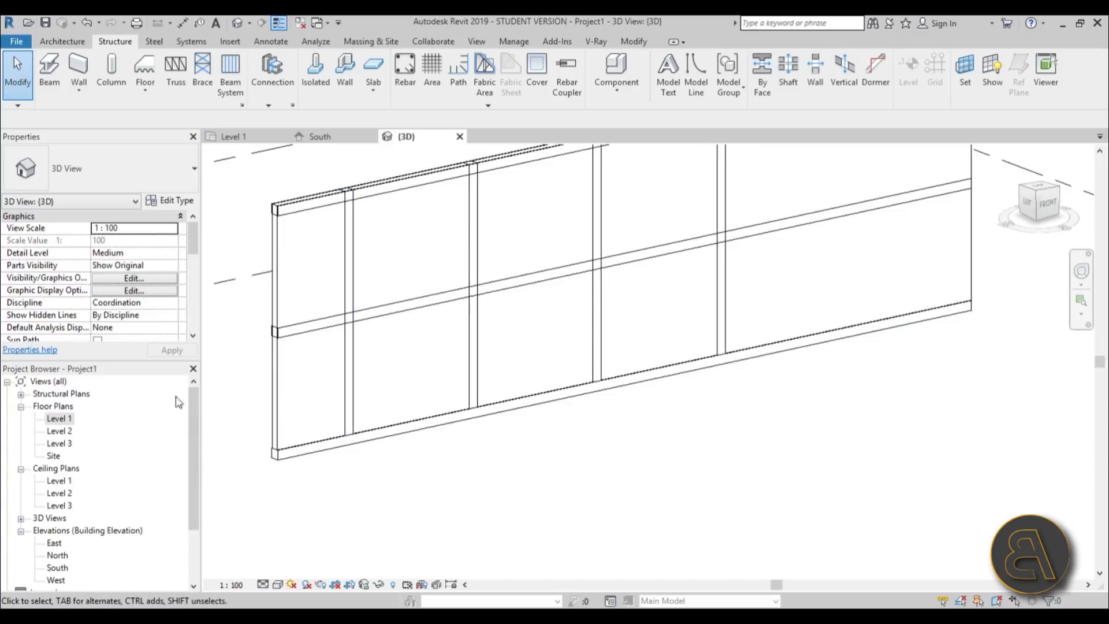
pyautogui.click(57, 420)
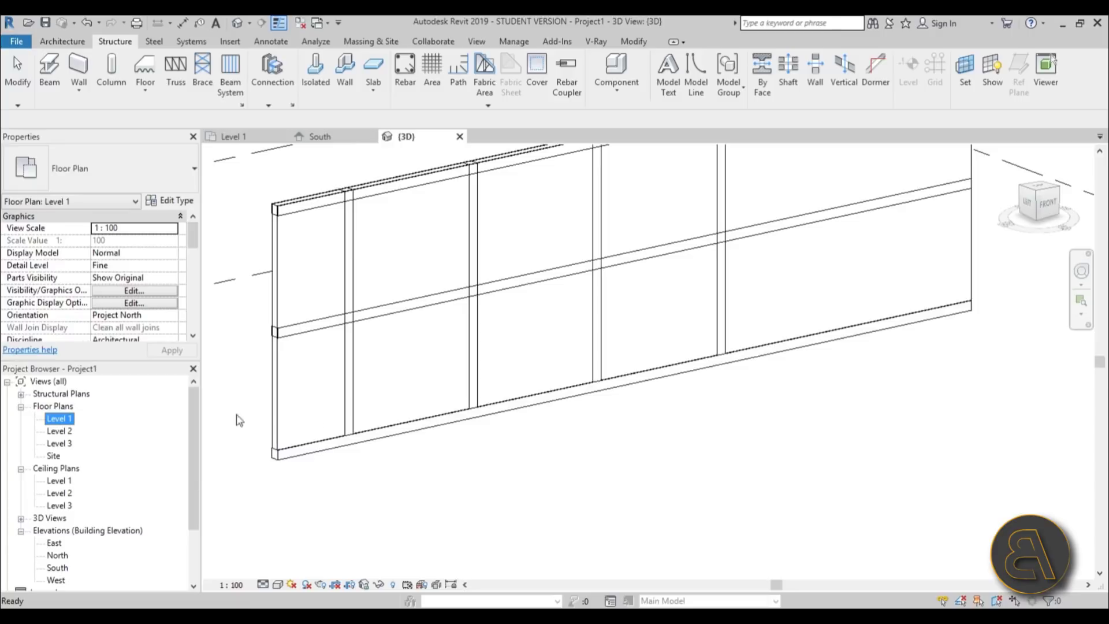
# - In the Level 1 plan, draw a timber beam between two columns, then view it in 3D
pyautogui.doubleClick(58, 421)
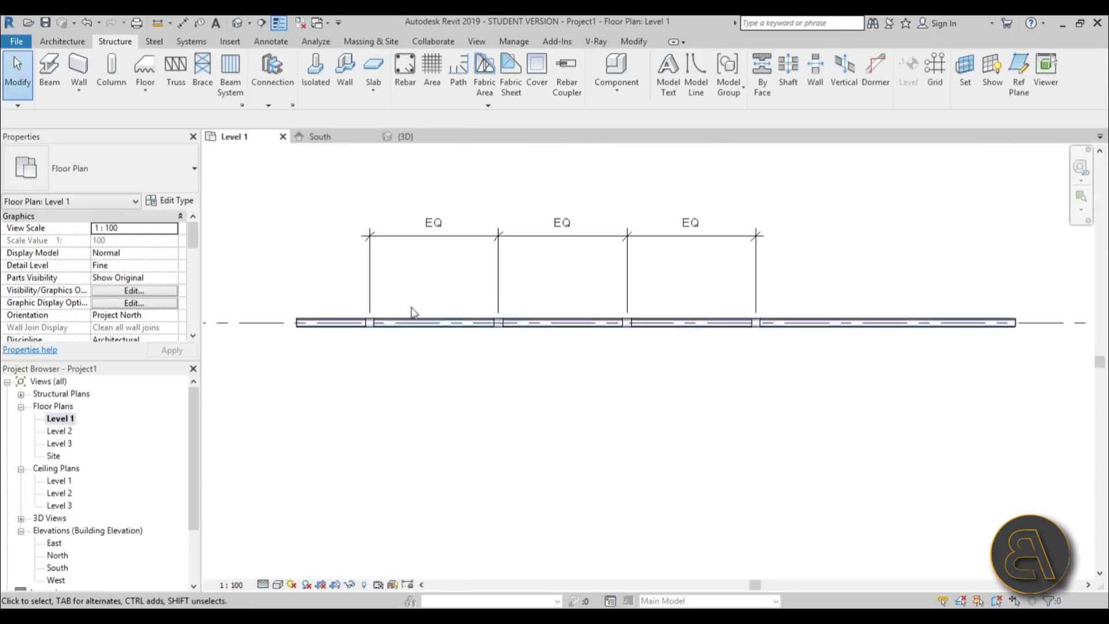
pyautogui.scroll(4, 407, 312)
pyautogui.click(48, 73)
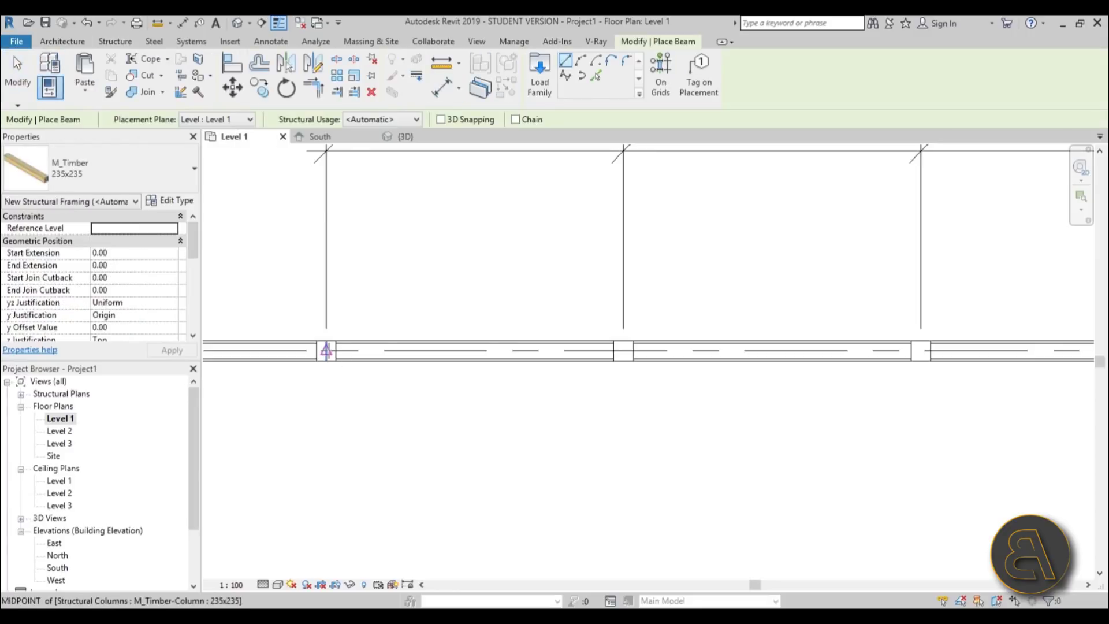
pyautogui.click(326, 351)
pyautogui.click(623, 350)
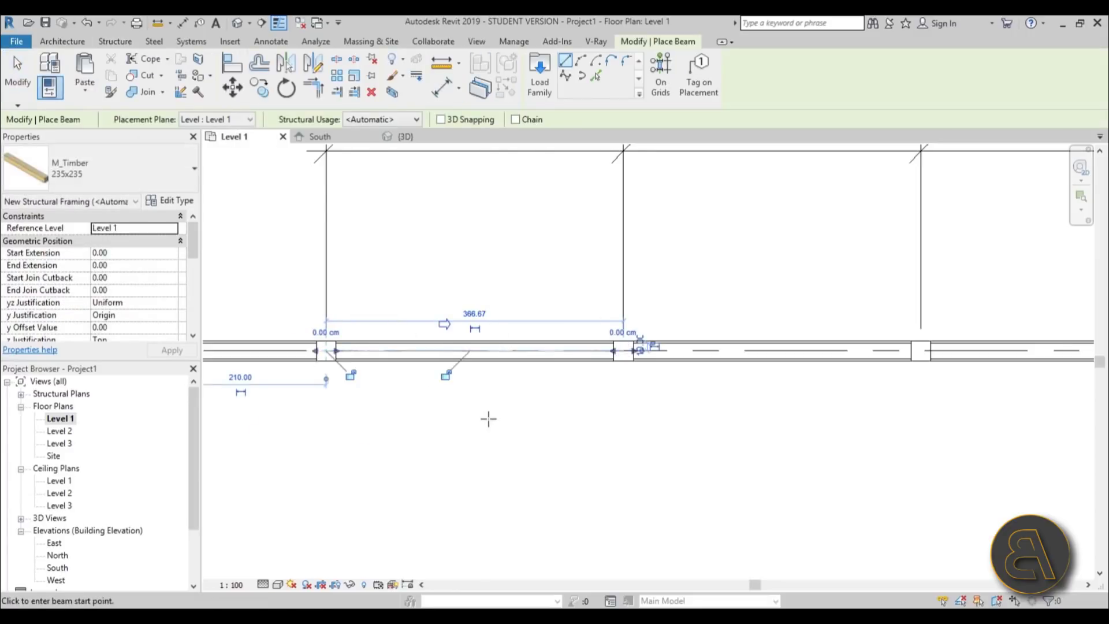
pyautogui.click(236, 24)
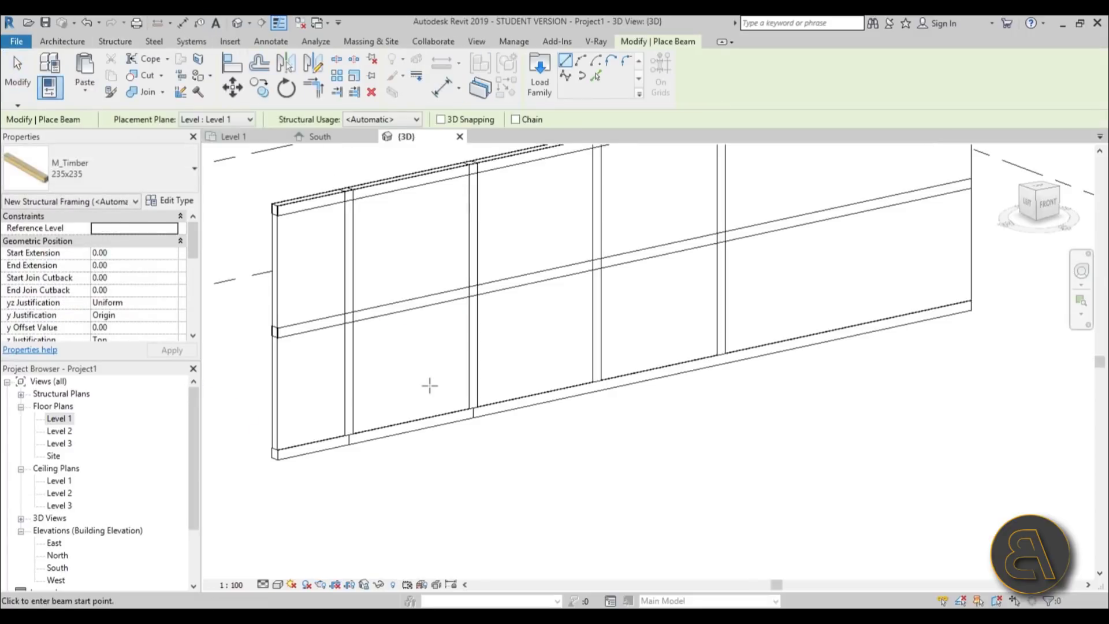
pyautogui.press('Escape')
# - Slope the new beam into a brace with a 300 end level offset
pyautogui.click(386, 441)
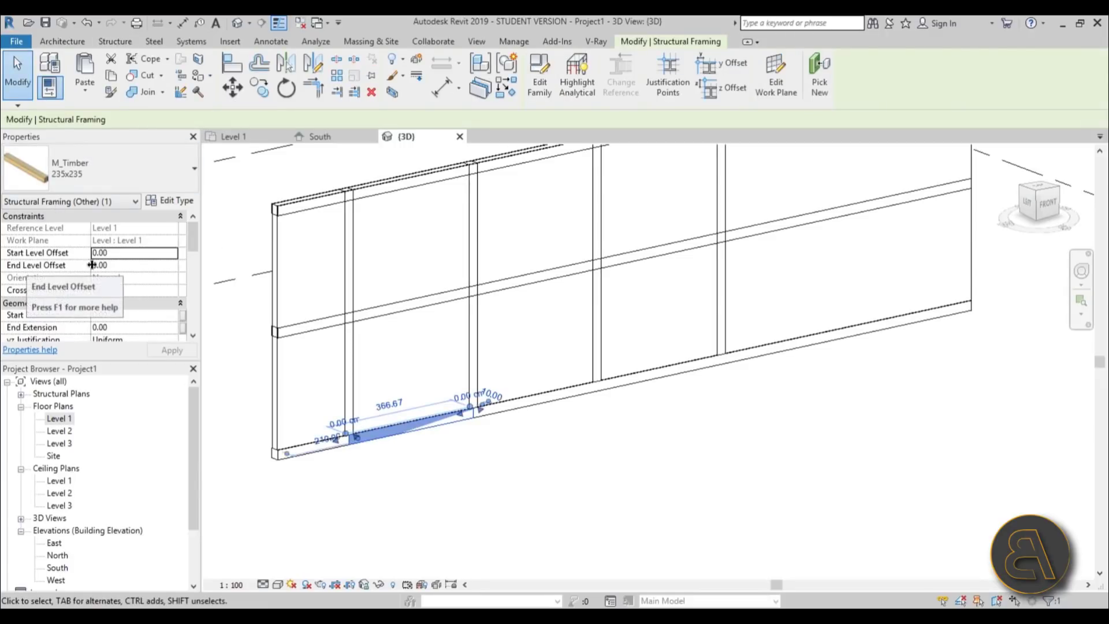
pyautogui.click(135, 265)
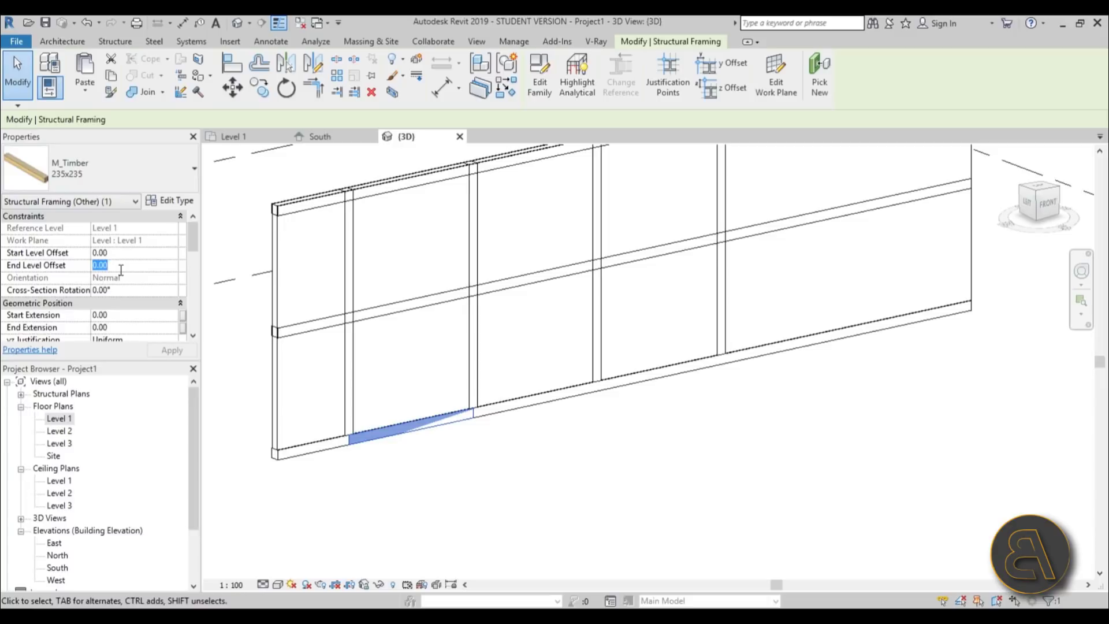
pyautogui.write('300')
pyautogui.press('Tab')
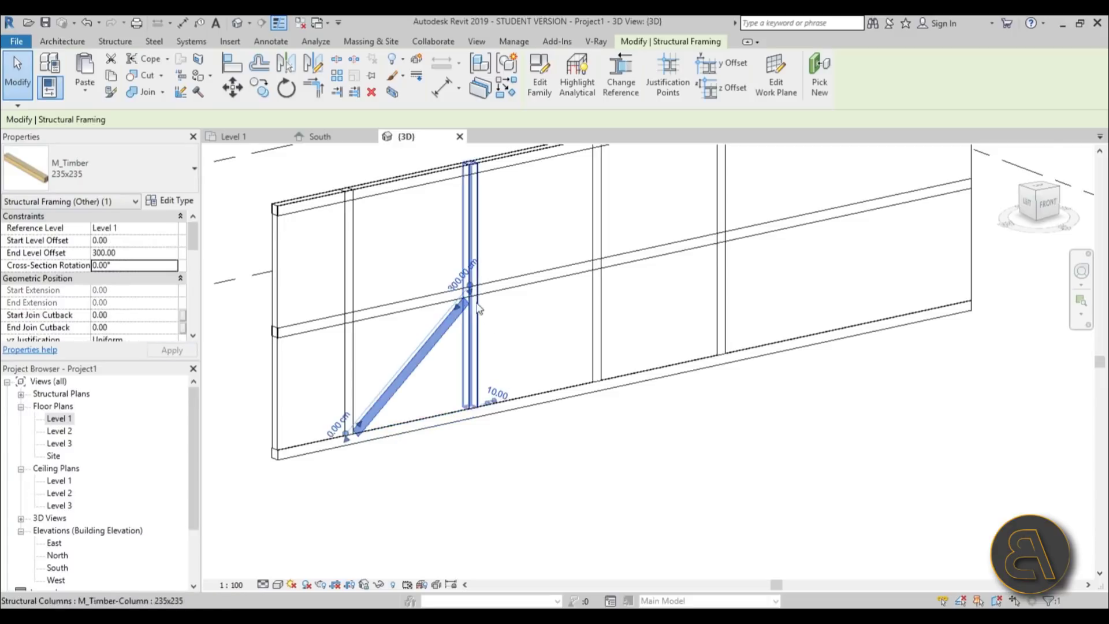
pyautogui.scroll(5, 478, 309)
pyautogui.scroll(-4, 539, 403)
pyautogui.keyDown('shift'); pyautogui.moveTo(539, 403); pyautogui.dragTo(503, 354, button='middle'); pyautogui.keyUp('shift')
pyautogui.scroll(3, 299, 514)
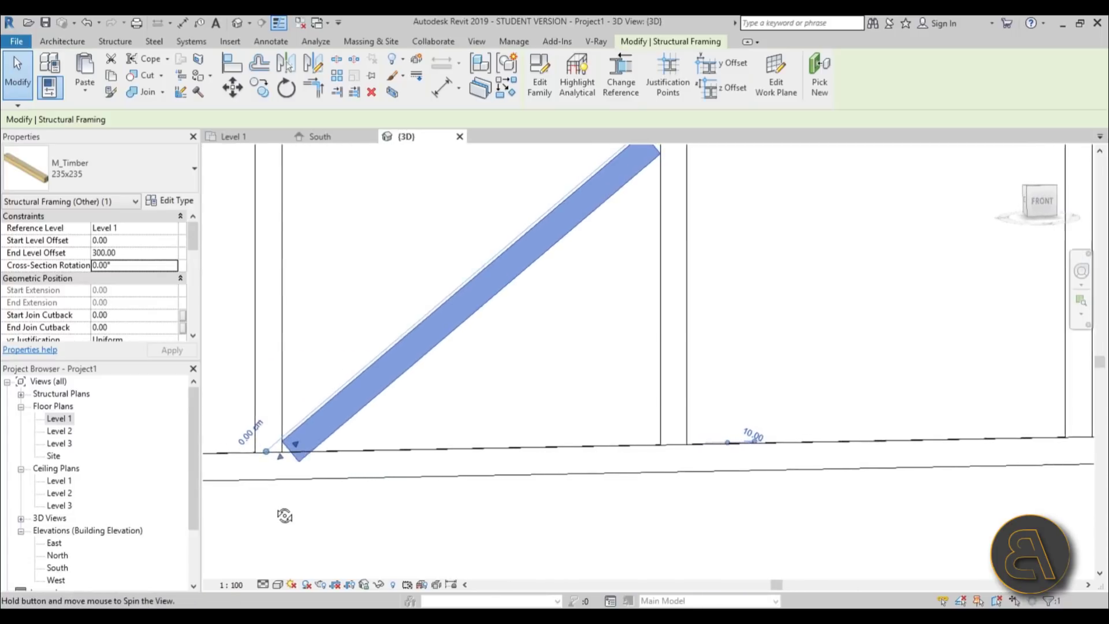
pyautogui.scroll(4, 370, 421)
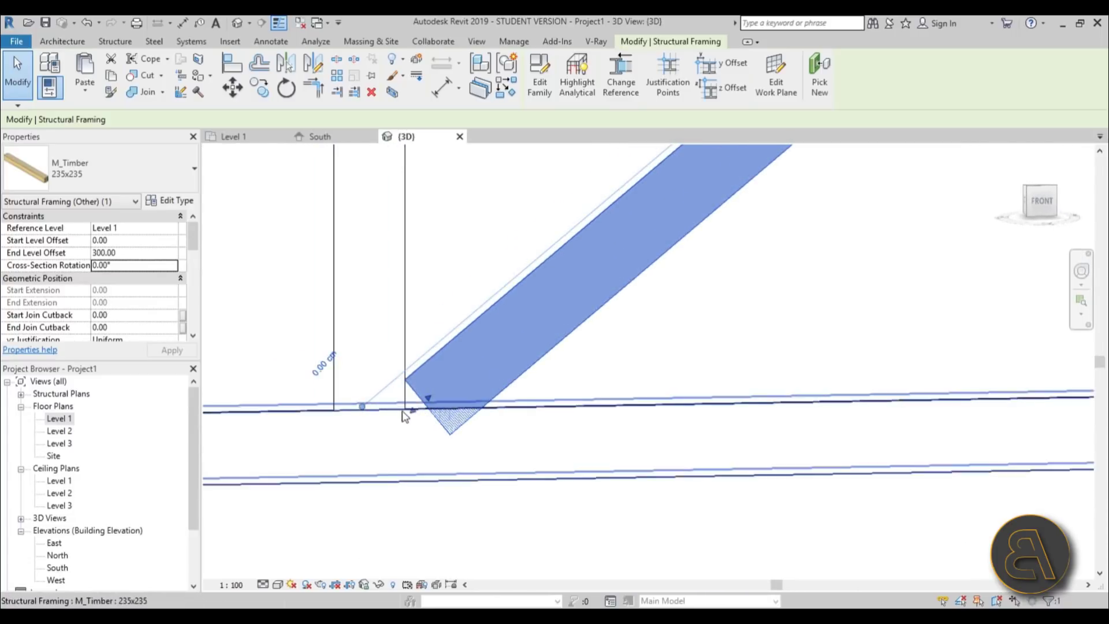
# - Set the brace's start level offset to 5
pyautogui.click(147, 240)
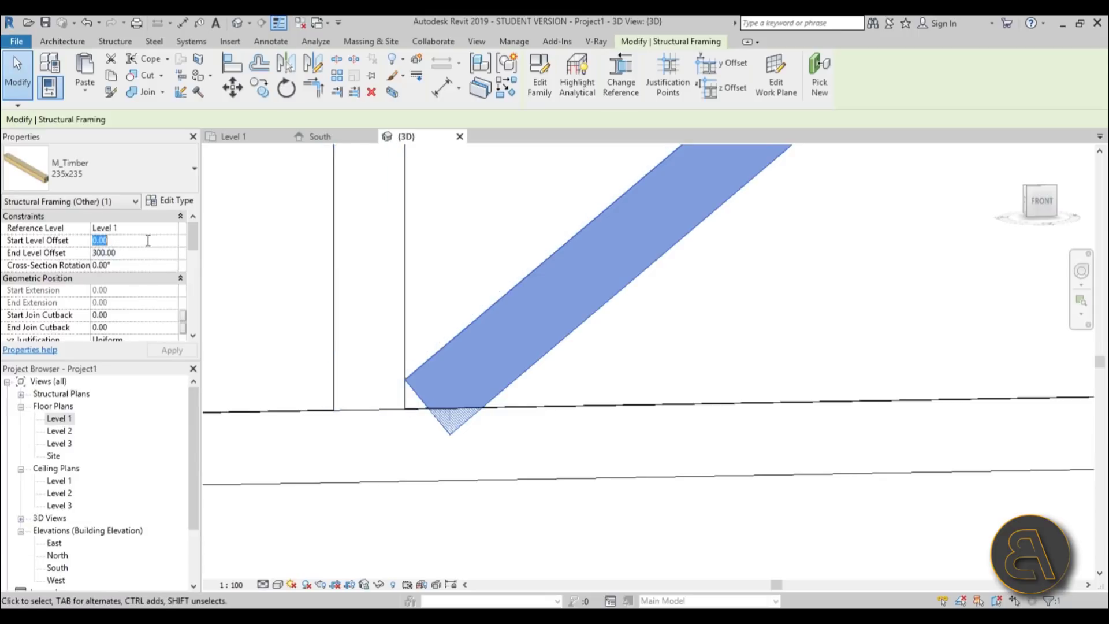
pyautogui.write('5')
pyautogui.press('Return')
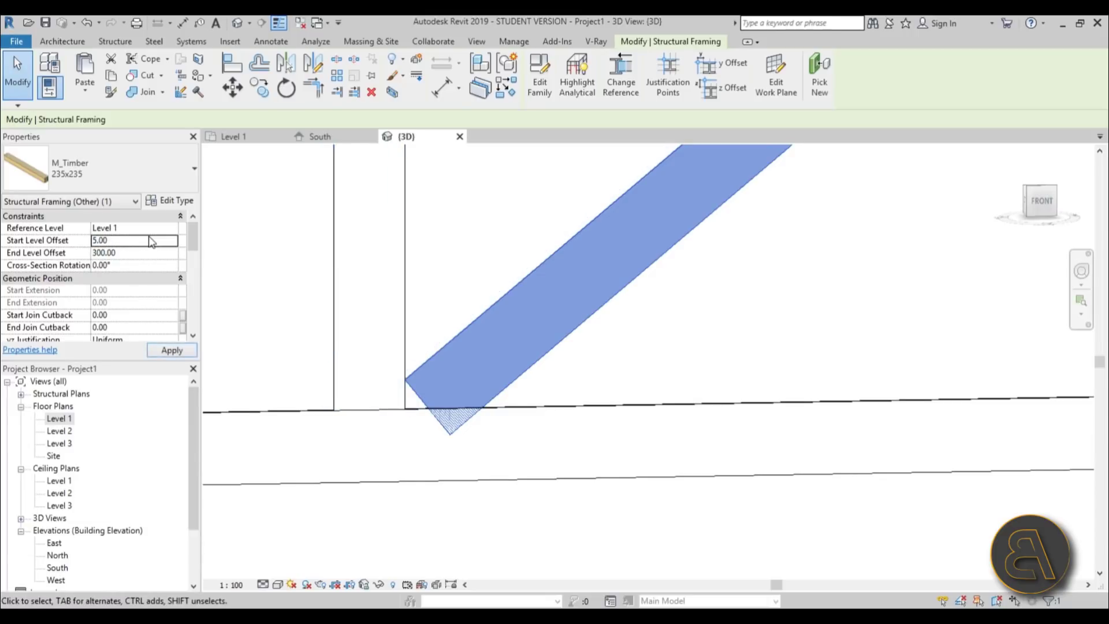
# - Drag the brace's lower and upper ends onto the adjacent columns
pyautogui.scroll(-4, 473, 383)
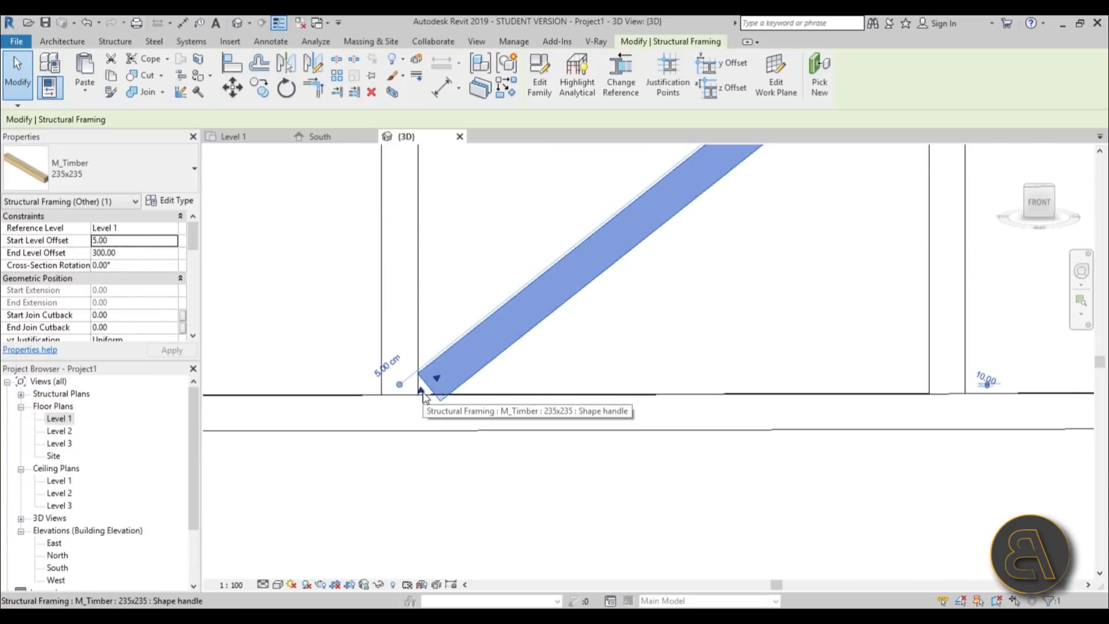
pyautogui.moveTo(420, 392); pyautogui.dragTo(404, 397)
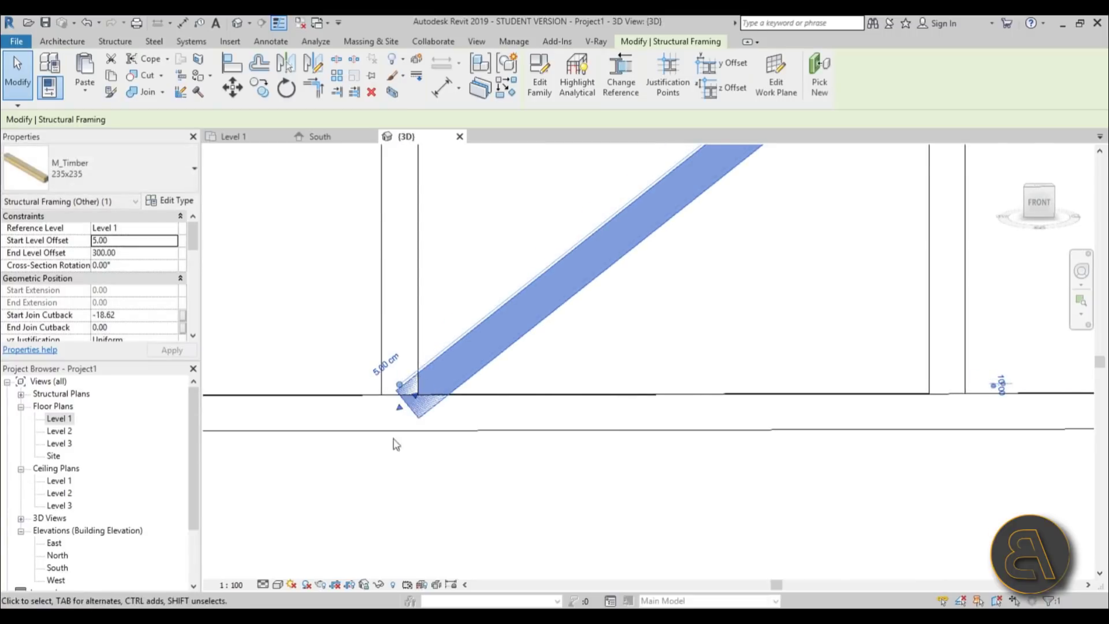
pyautogui.scroll(-3, 389, 451)
pyautogui.scroll(2, 600, 267)
pyautogui.scroll(1, 601, 267)
pyautogui.moveTo(559, 296); pyautogui.dragTo(573, 289)
pyautogui.scroll(-3, 573, 444)
# - Deselect the brace and orbit and zoom the 3D view to frame the whole brace
pyautogui.click(510, 452)
pyautogui.keyDown('shift'); pyautogui.moveTo(510, 453); pyautogui.dragTo(542, 473, button='middle'); pyautogui.keyUp('shift')
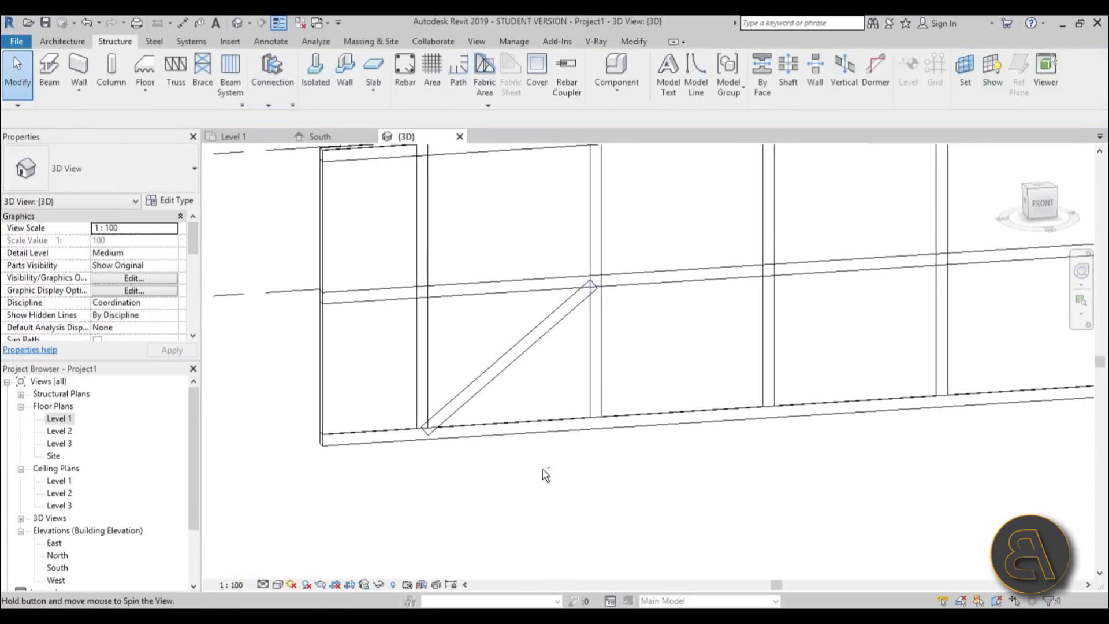
pyautogui.scroll(3, 614, 290)
pyautogui.scroll(3, 650, 250)
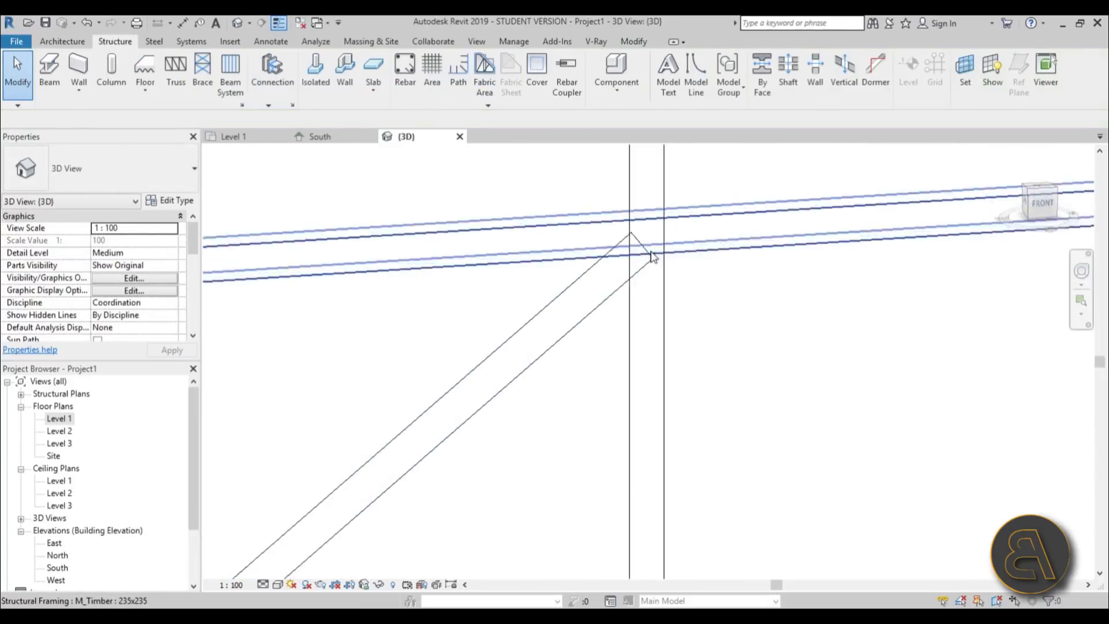
pyautogui.scroll(-3, 589, 346)
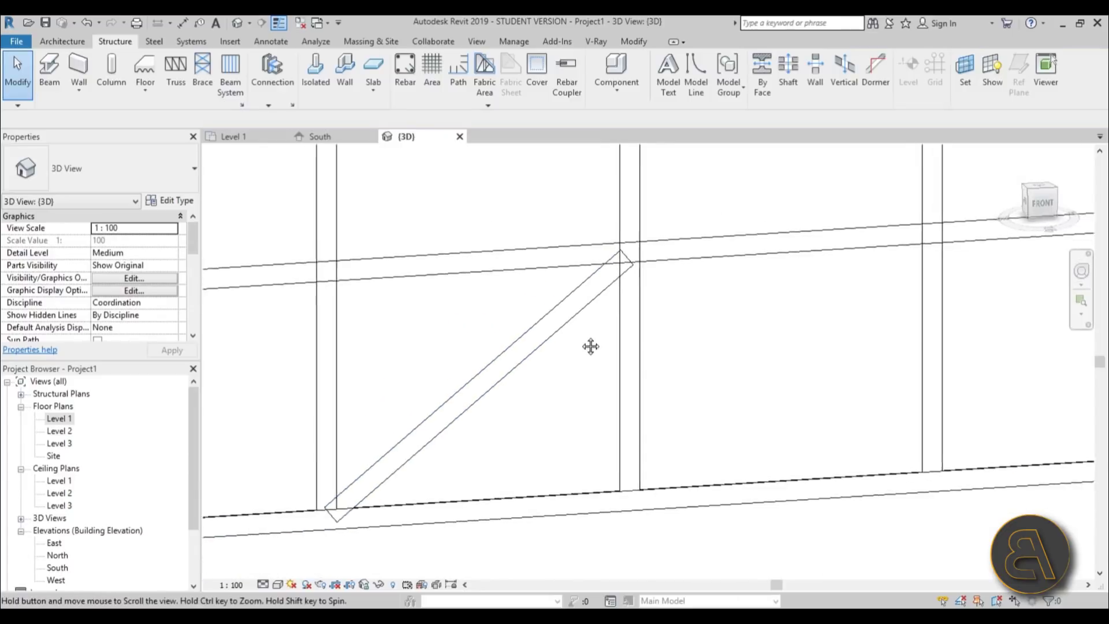
pyautogui.moveTo(589, 346); pyautogui.dragTo(564, 324, button='middle')
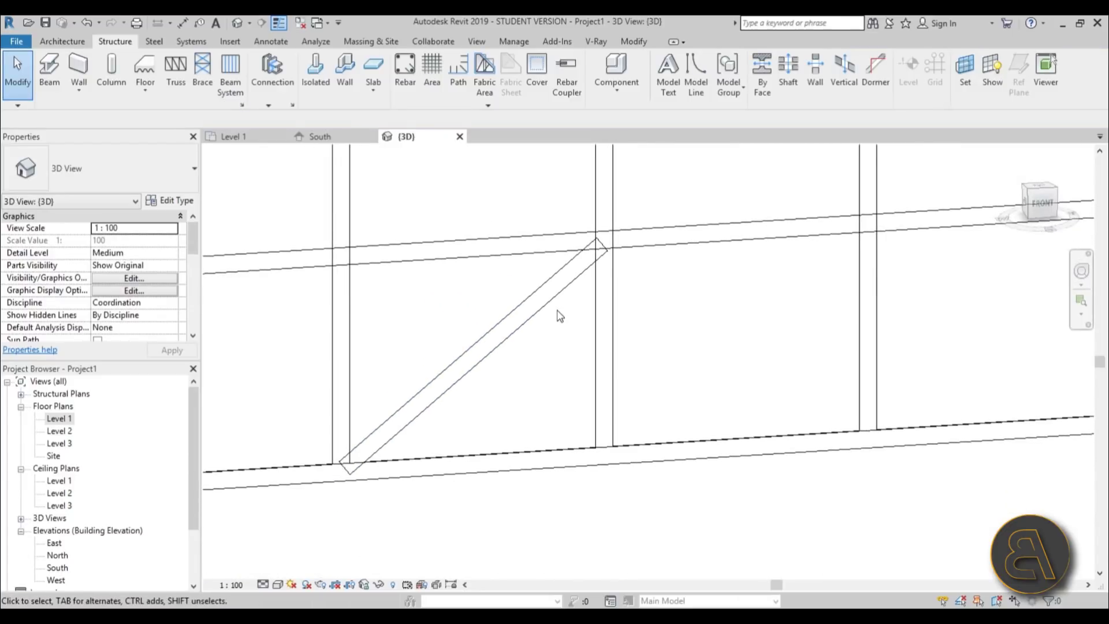
# - Cope the brace's lower end against the column and the bottom beam
pyautogui.click(633, 41)
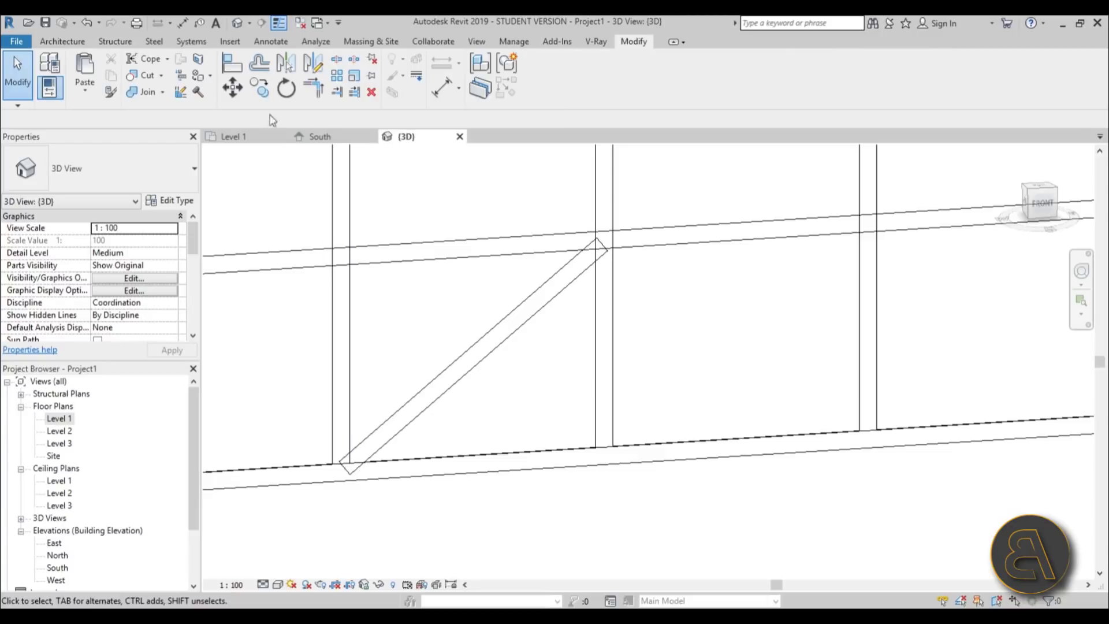
pyautogui.click(144, 75)
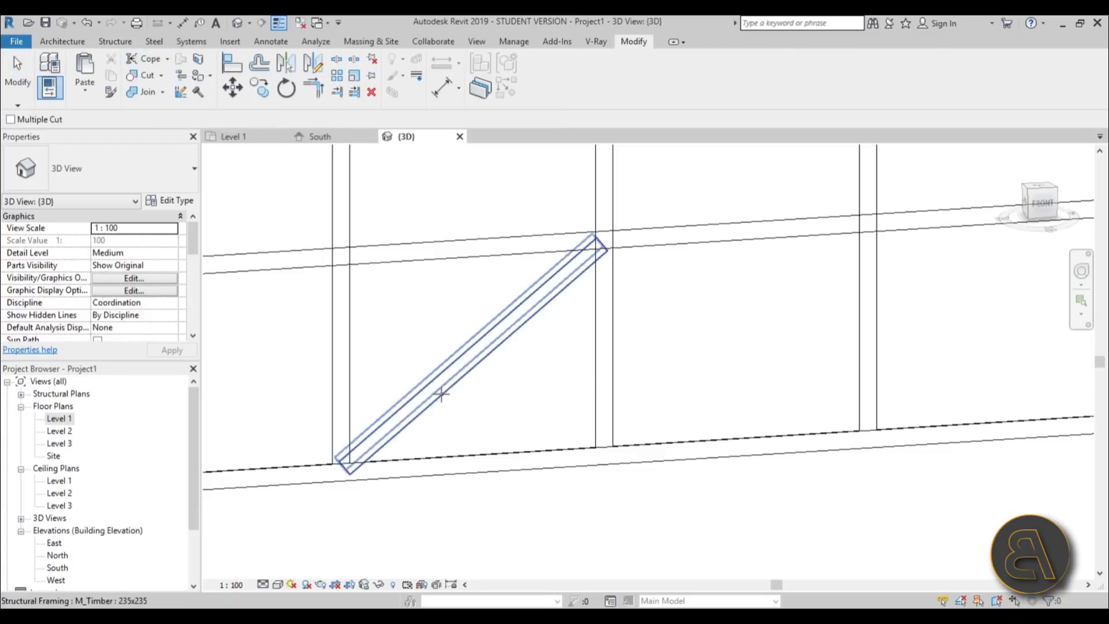
pyautogui.click(399, 434)
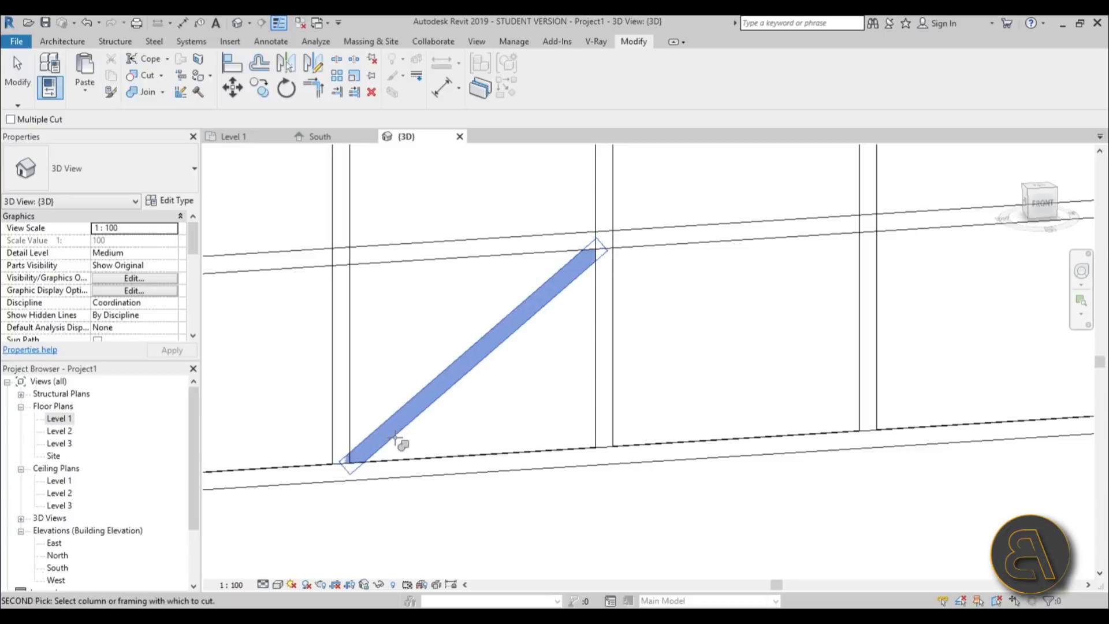
pyautogui.click(348, 445)
pyautogui.scroll(3, 422, 447)
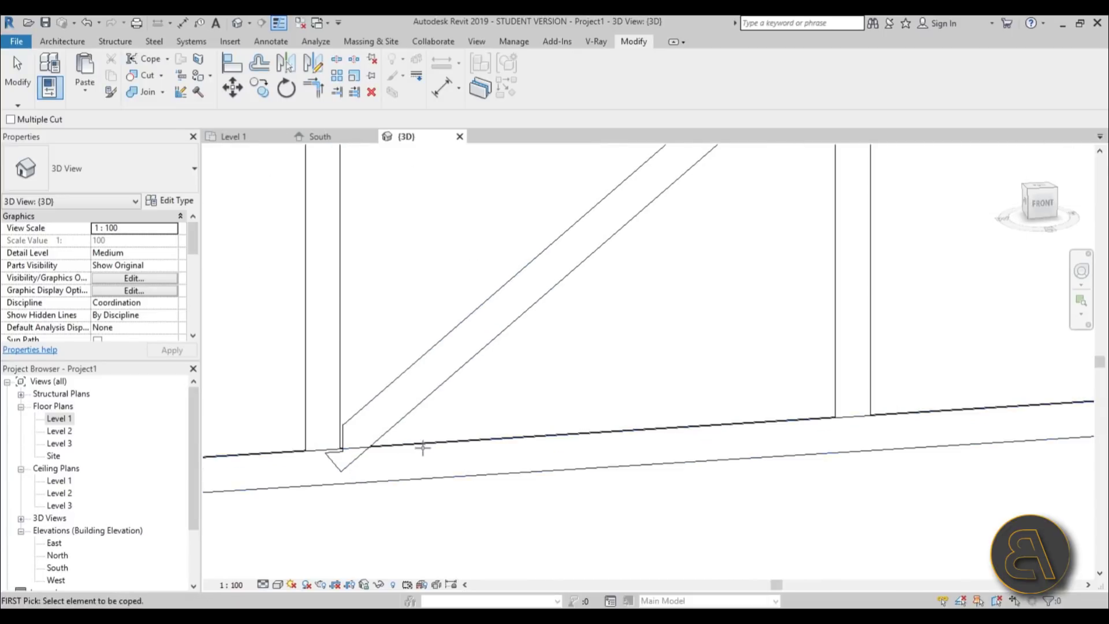
pyautogui.click(412, 414)
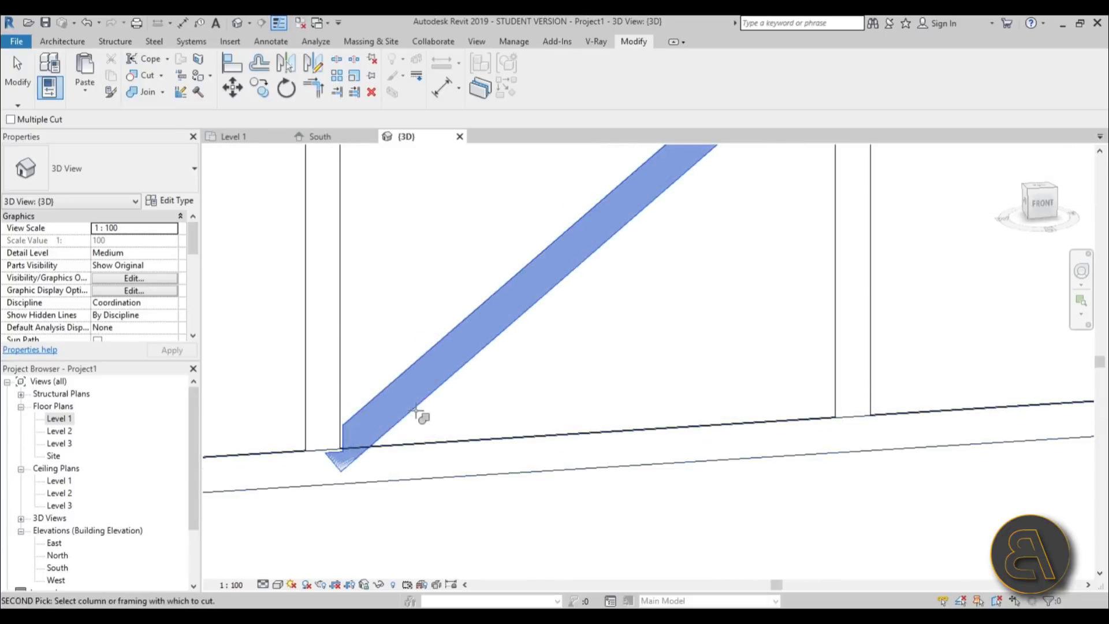
pyautogui.click(407, 456)
pyautogui.scroll(-3, 404, 460)
pyautogui.scroll(5, 567, 341)
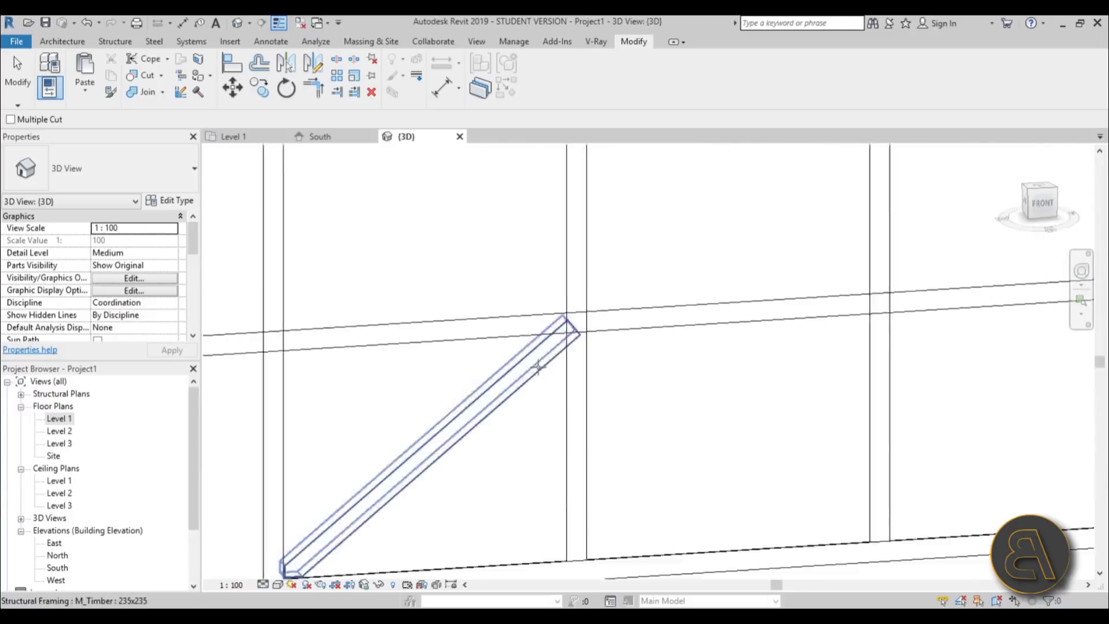
# - Cope the brace's top end against the column and the middle beam
pyautogui.click(566, 347)
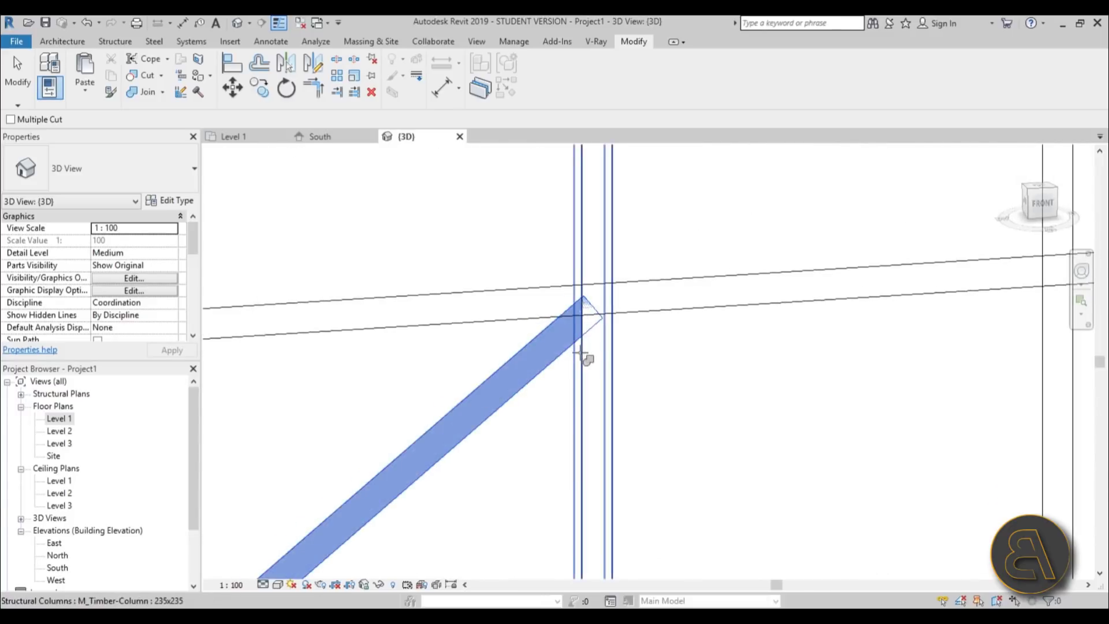
pyautogui.click(585, 357)
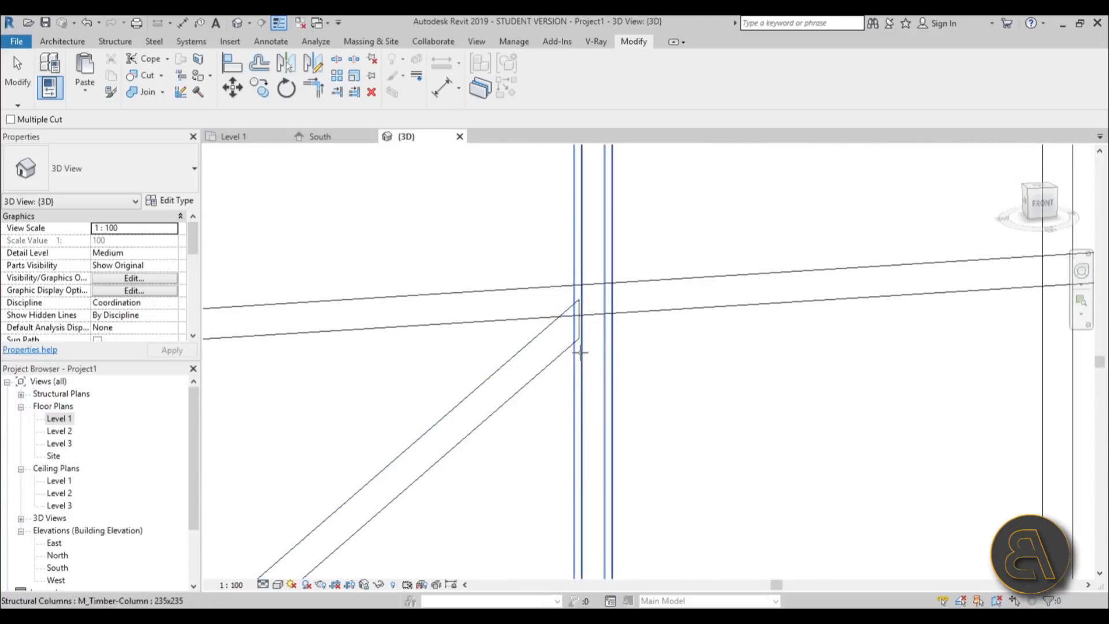
pyautogui.click(543, 346)
pyautogui.click(509, 318)
pyautogui.scroll(-3, 609, 328)
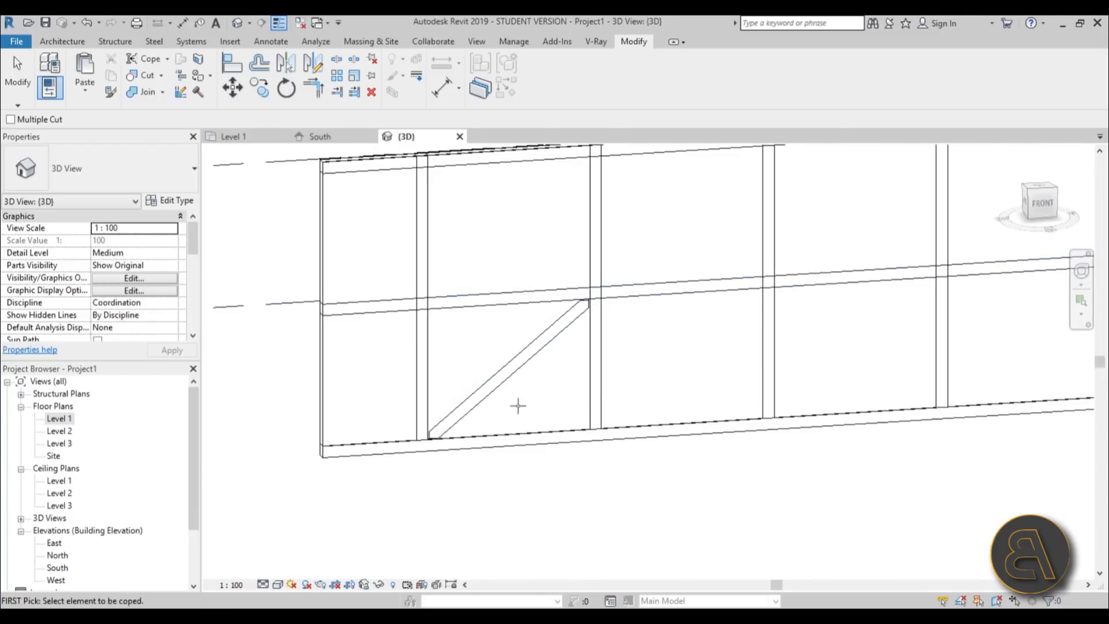
pyautogui.scroll(2, 450, 390)
pyautogui.scroll(2, 453, 391)
pyautogui.scroll(-3, 426, 361)
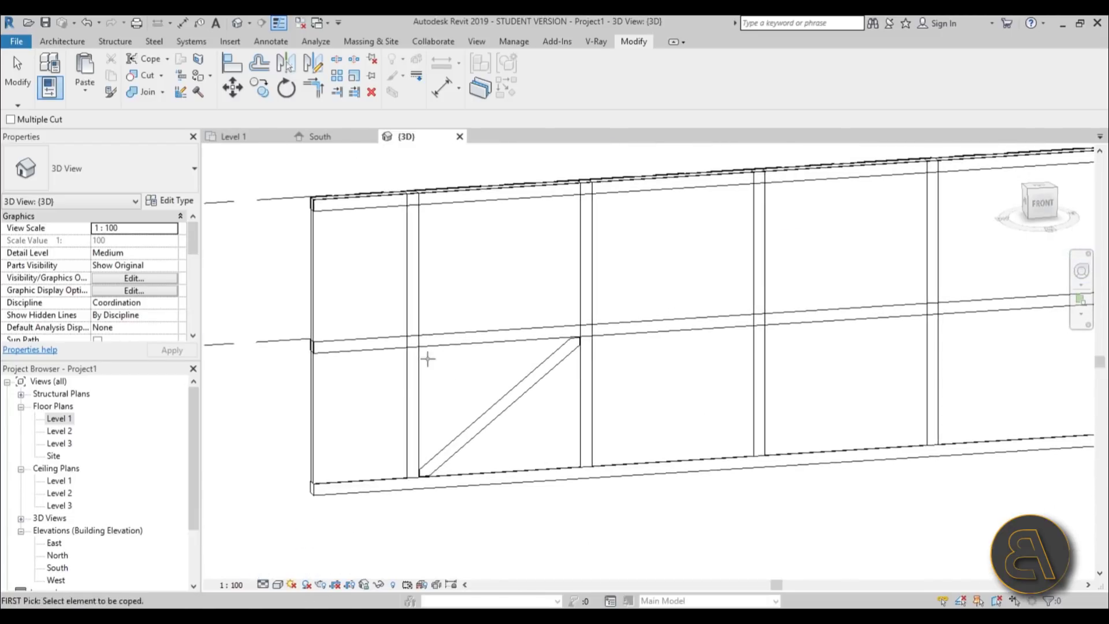
pyautogui.scroll(2, 387, 323)
pyautogui.scroll(-2, 386, 323)
pyautogui.scroll(-2, 359, 341)
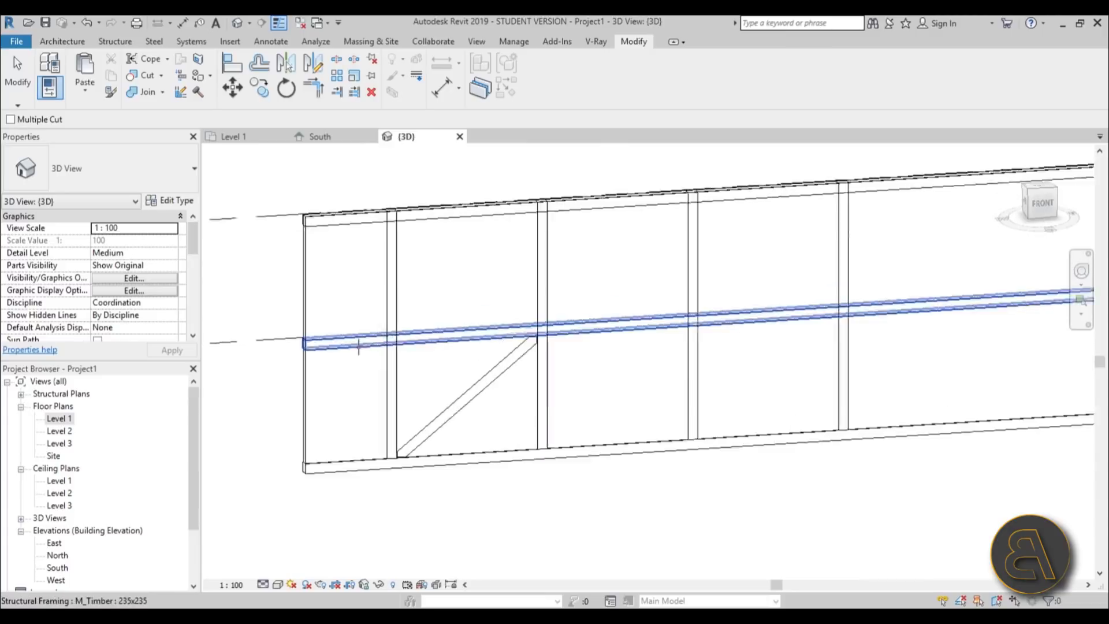
pyautogui.scroll(2, 376, 356)
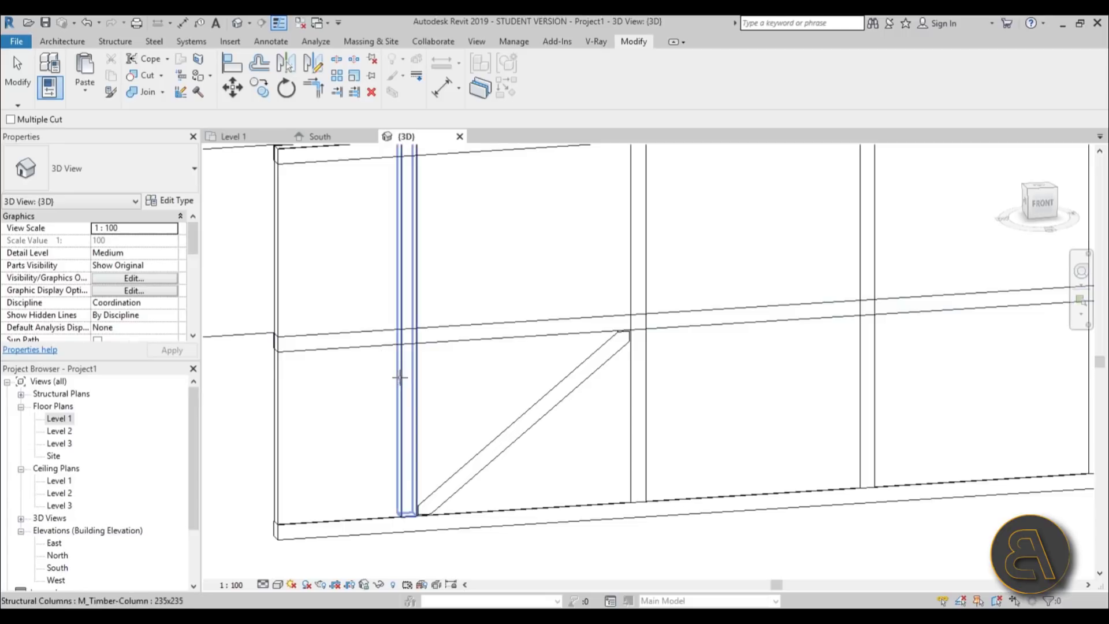
# - Cope the four columns where they meet the middle beam
pyautogui.click(405, 375)
pyautogui.click(378, 345)
pyautogui.click(633, 413)
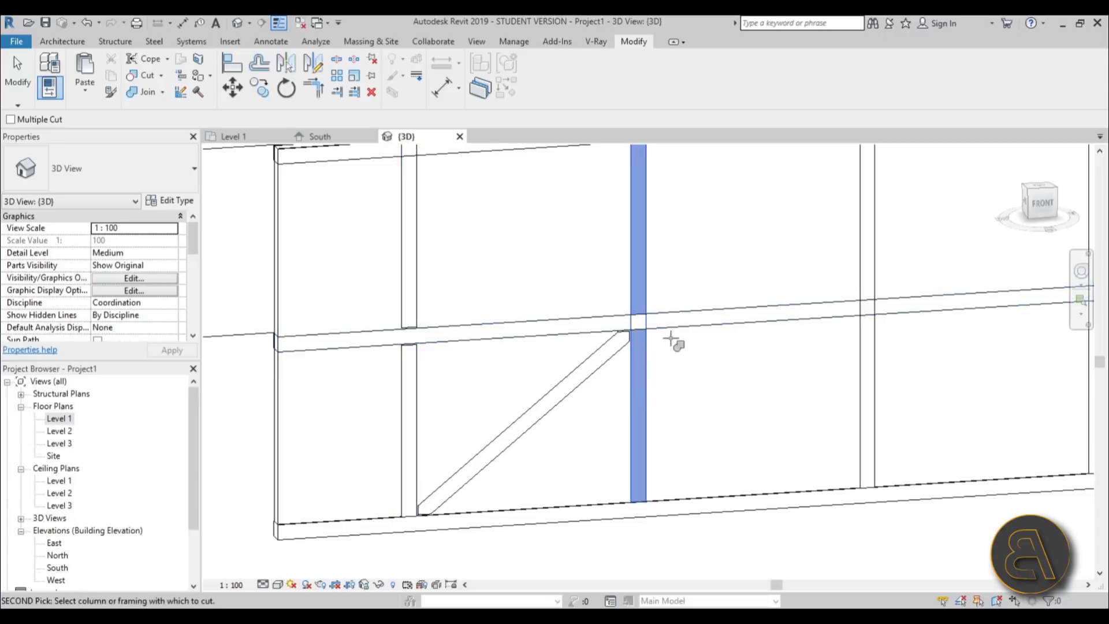
pyautogui.click(680, 329)
pyautogui.moveTo(780, 376); pyautogui.dragTo(535, 399, button='middle')
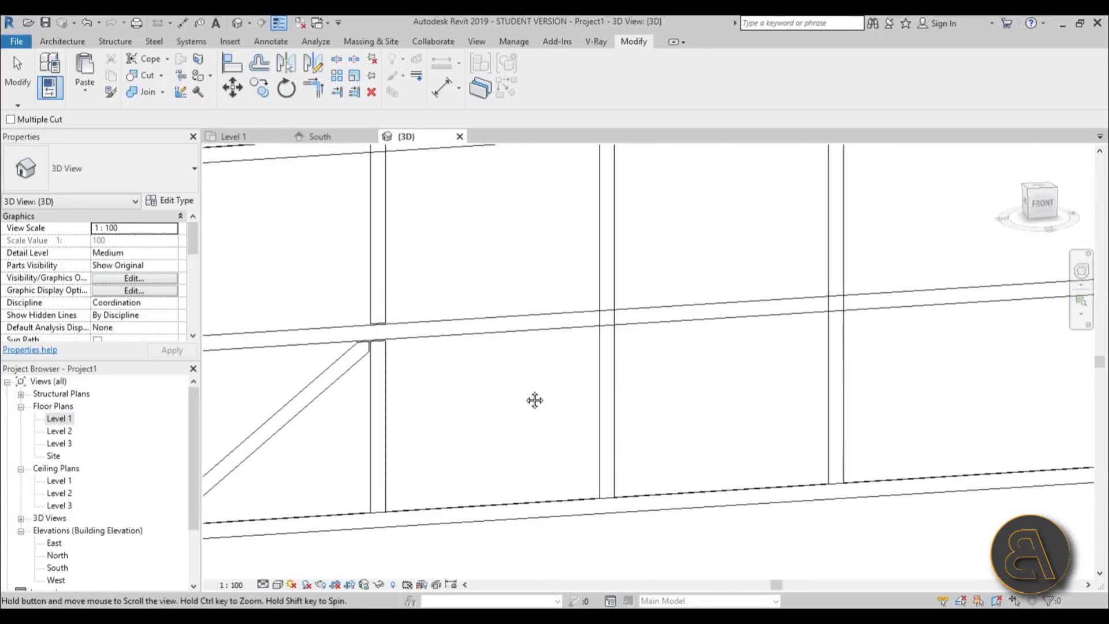
pyautogui.click(606, 370)
pyautogui.click(641, 328)
pyautogui.click(827, 343)
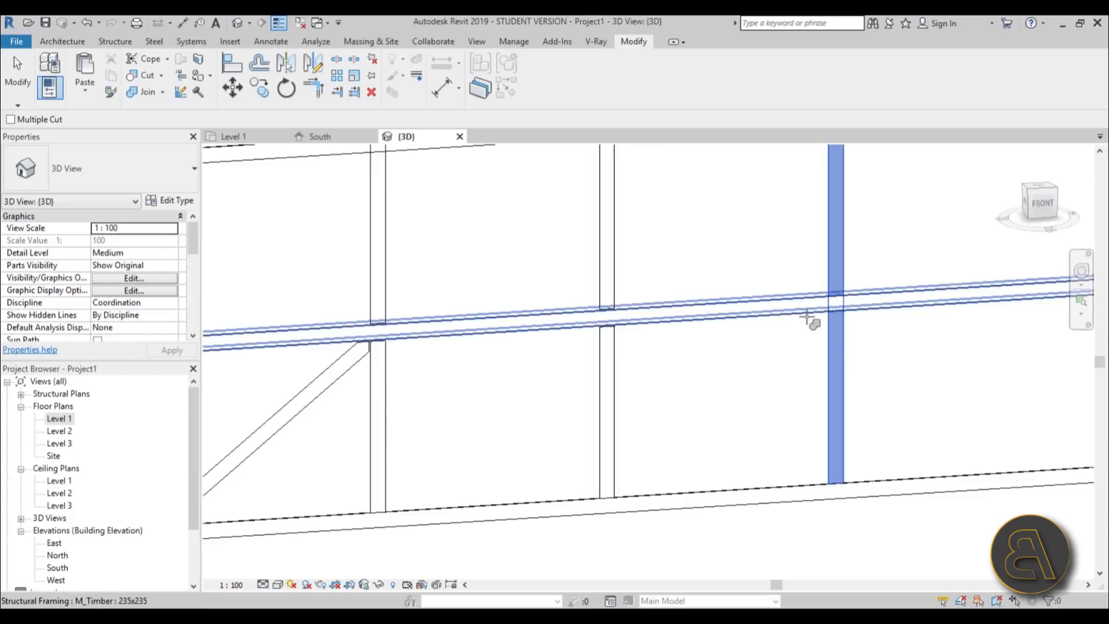
pyautogui.click(808, 305)
# - Cope the left, middle and right columns where they meet the top beam
pyautogui.scroll(-3, 751, 370)
pyautogui.scroll(3, 514, 292)
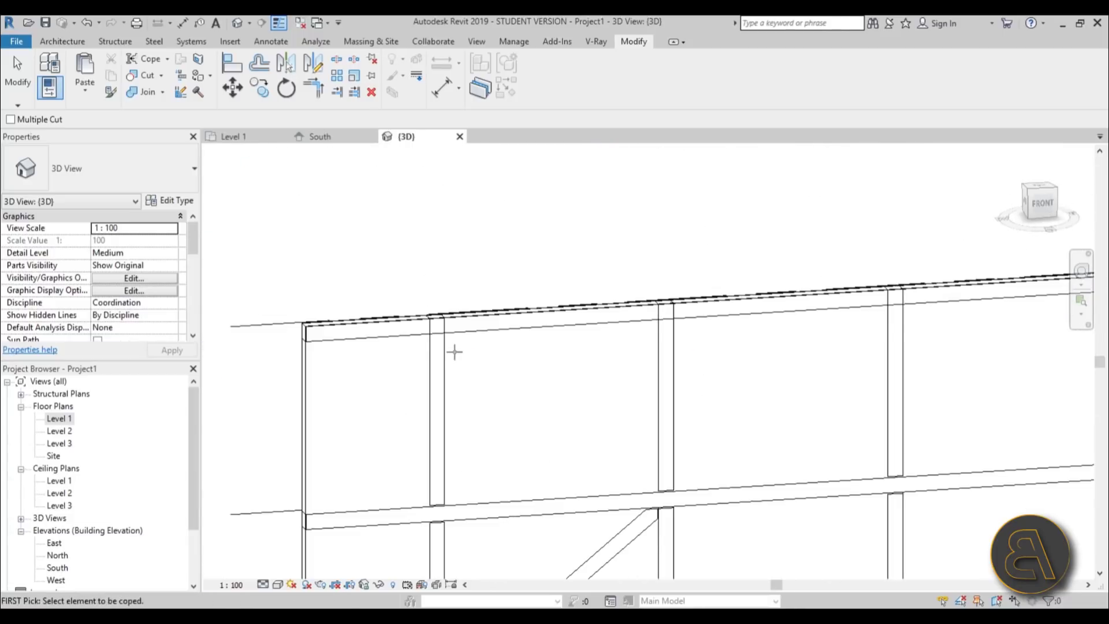
pyautogui.click(437, 359)
pyautogui.click(465, 331)
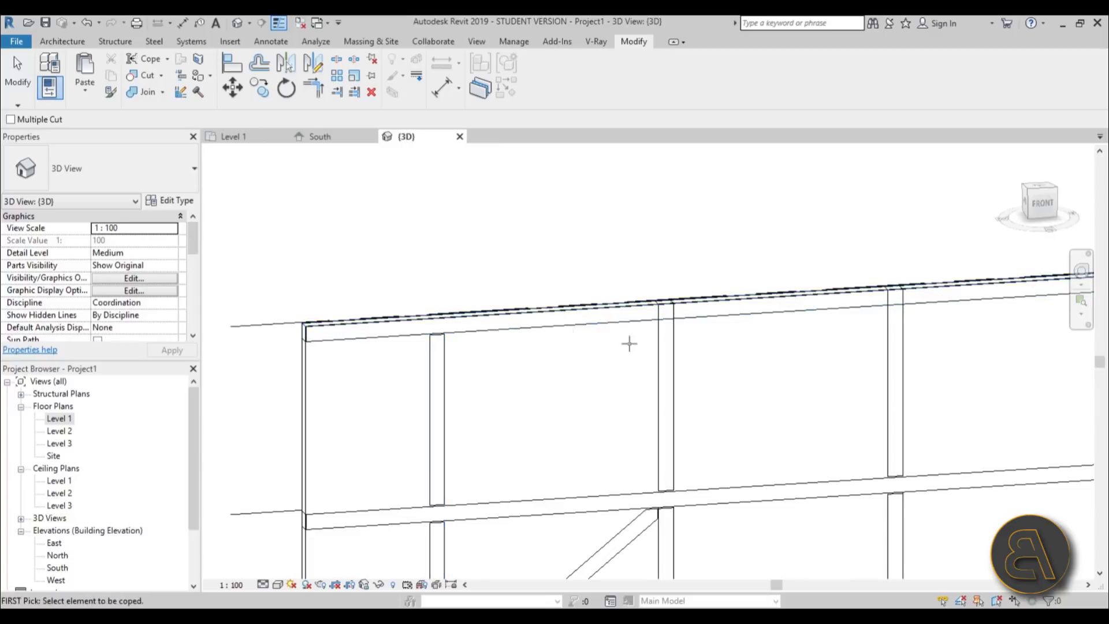
pyautogui.click(664, 341)
pyautogui.click(705, 318)
pyautogui.click(890, 320)
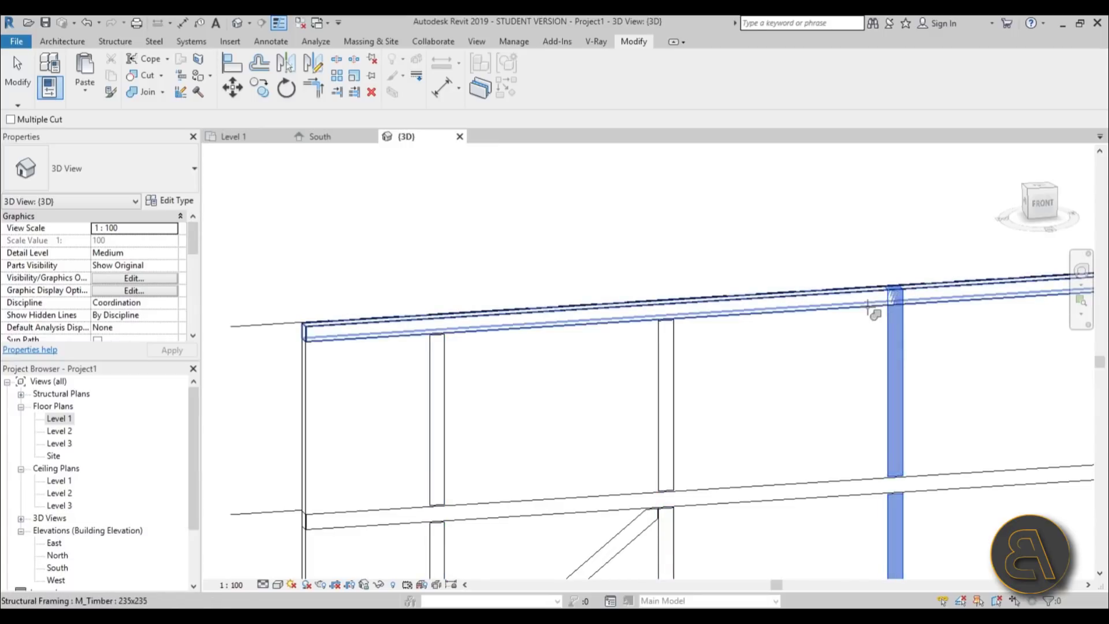
pyautogui.moveTo(884, 317); pyautogui.dragTo(731, 293, button='middle')
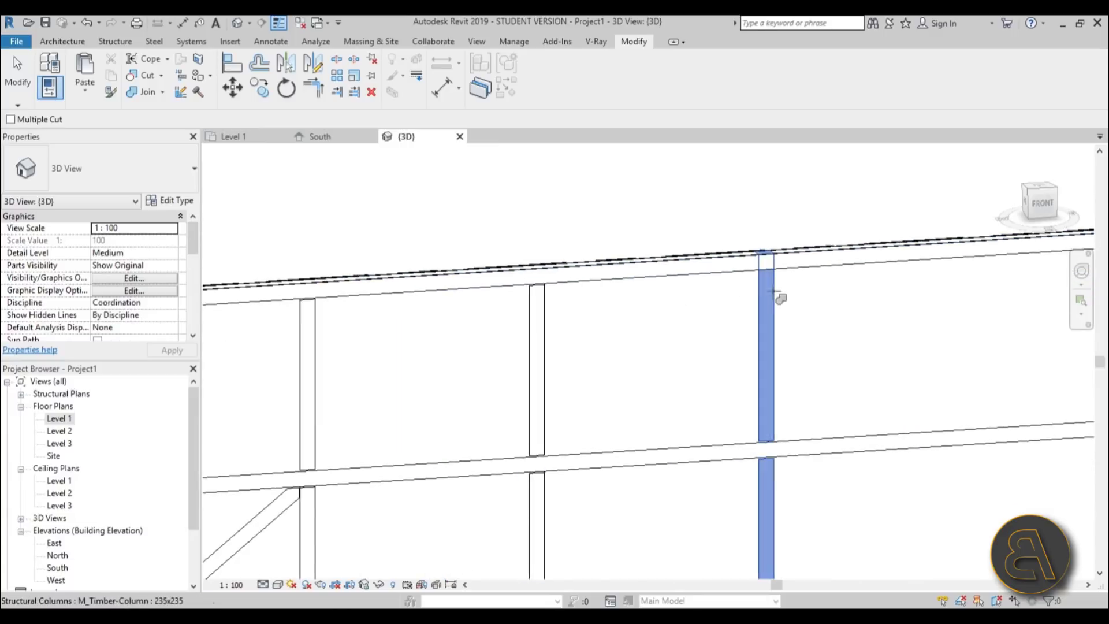
pyautogui.click(742, 271)
# - Finish coping and orbit to a straight front view of the whole frame
pyautogui.scroll(-8, 736, 277)
pyautogui.keyDown('shift'); pyautogui.moveTo(564, 377); pyautogui.dragTo(461, 460, button='middle'); pyautogui.keyUp('shift')
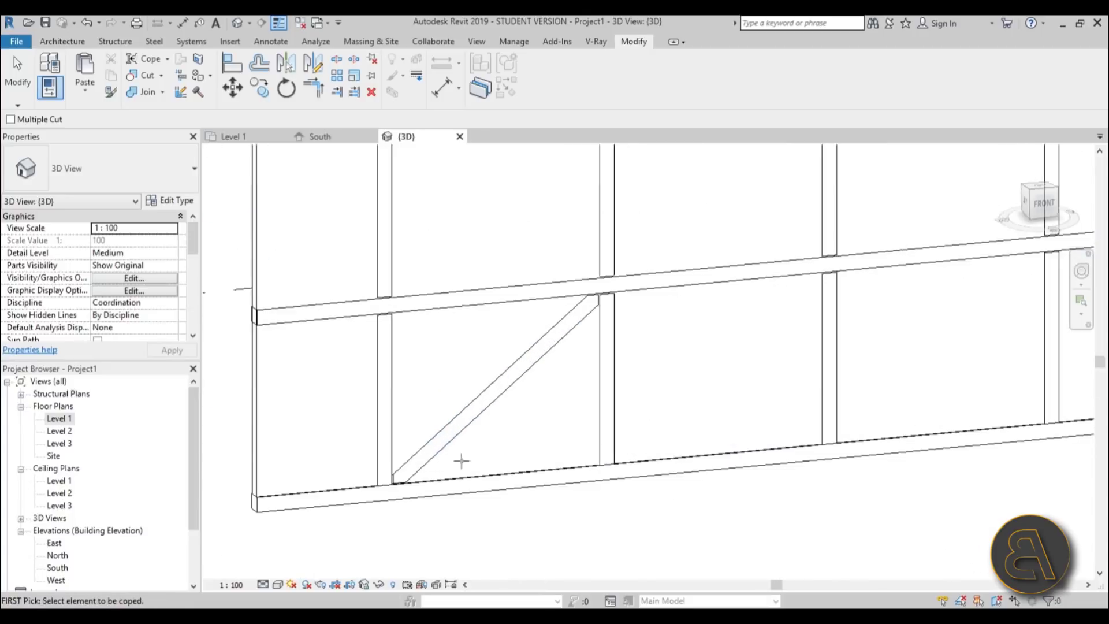
pyautogui.scroll(5, 461, 460)
pyautogui.press('Escape')
pyautogui.scroll(-4, 409, 495)
pyautogui.keyDown('shift'); pyautogui.moveTo(527, 421); pyautogui.dragTo(506, 493, button='middle'); pyautogui.keyUp('shift')
# - Switch the 3D view to the Realistic visual style and orbit to an angle
pyautogui.click(278, 585)
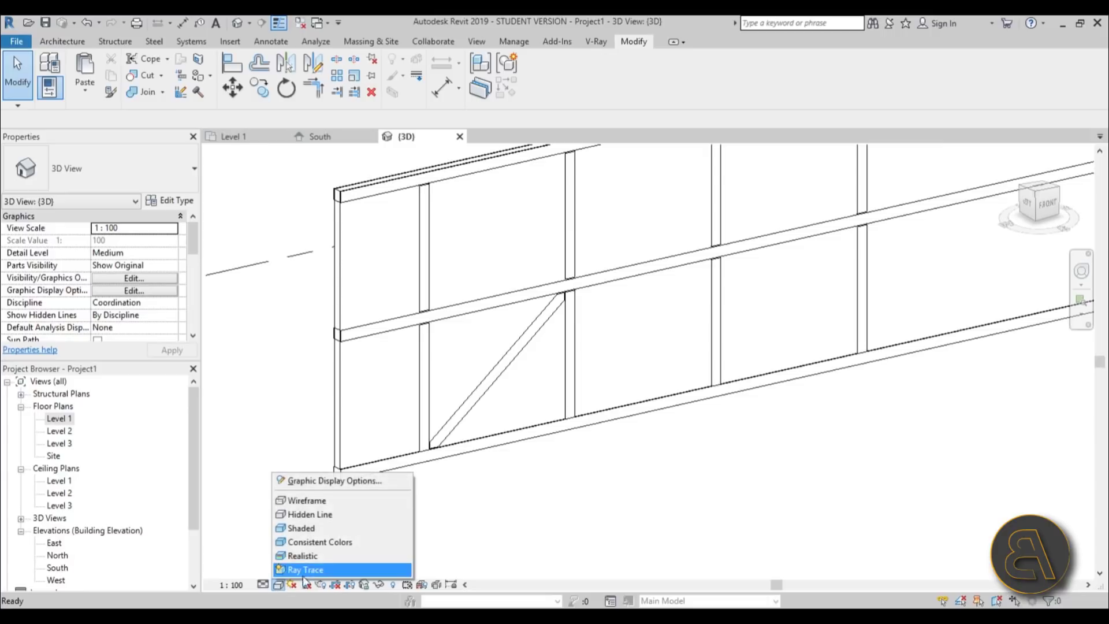
pyautogui.click(315, 567)
pyautogui.scroll(-3, 405, 388)
pyautogui.moveTo(405, 388)
pyautogui.keyDown('shift'); pyautogui.mouseDown(button='middle')
pyautogui.moveTo(456, 392)
pyautogui.moveTo(399, 387)
pyautogui.mouseUp(button='middle'); pyautogui.keyUp('shift')
# - Give the wall type's structure layer Gypsum Wall Board, found by searching 'white'
pyautogui.click(349, 330)
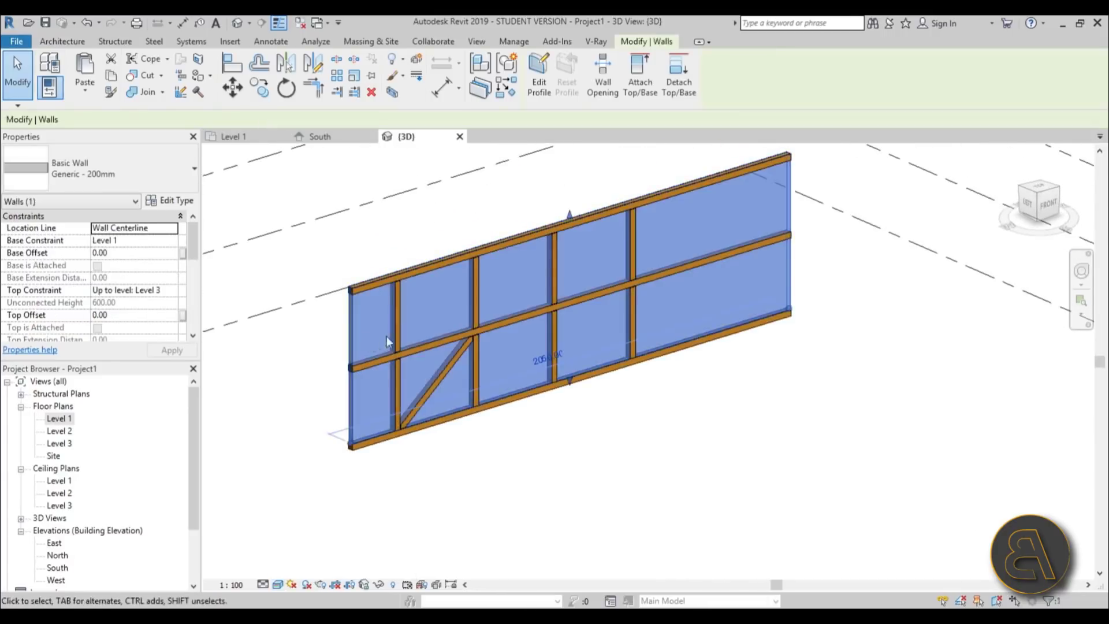
pyautogui.scroll(4, 386, 336)
pyautogui.click(186, 200)
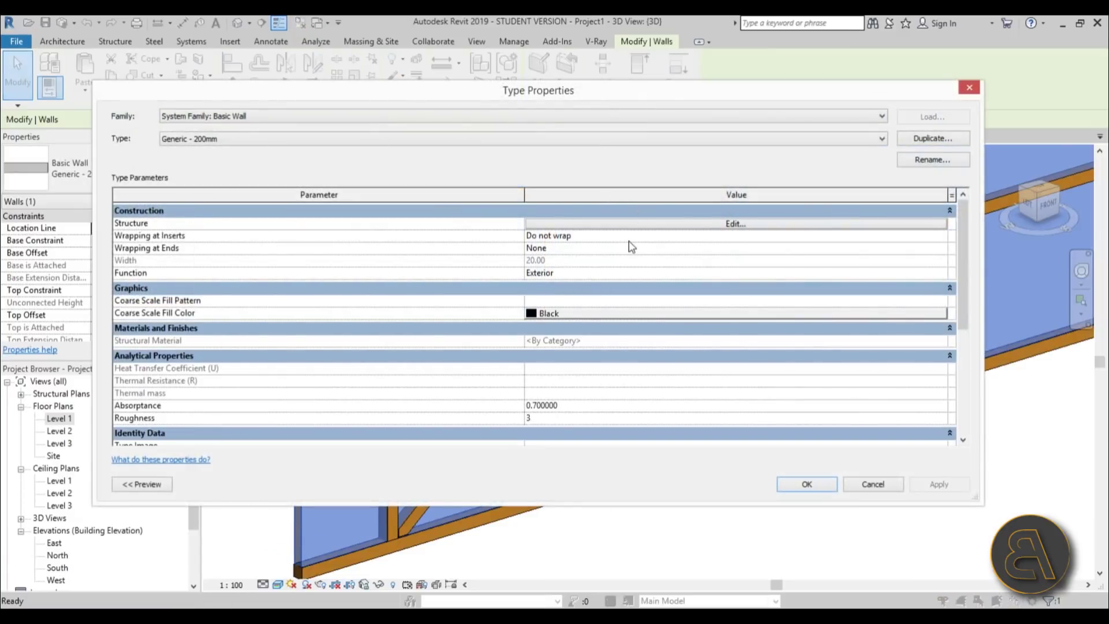
pyautogui.click(623, 224)
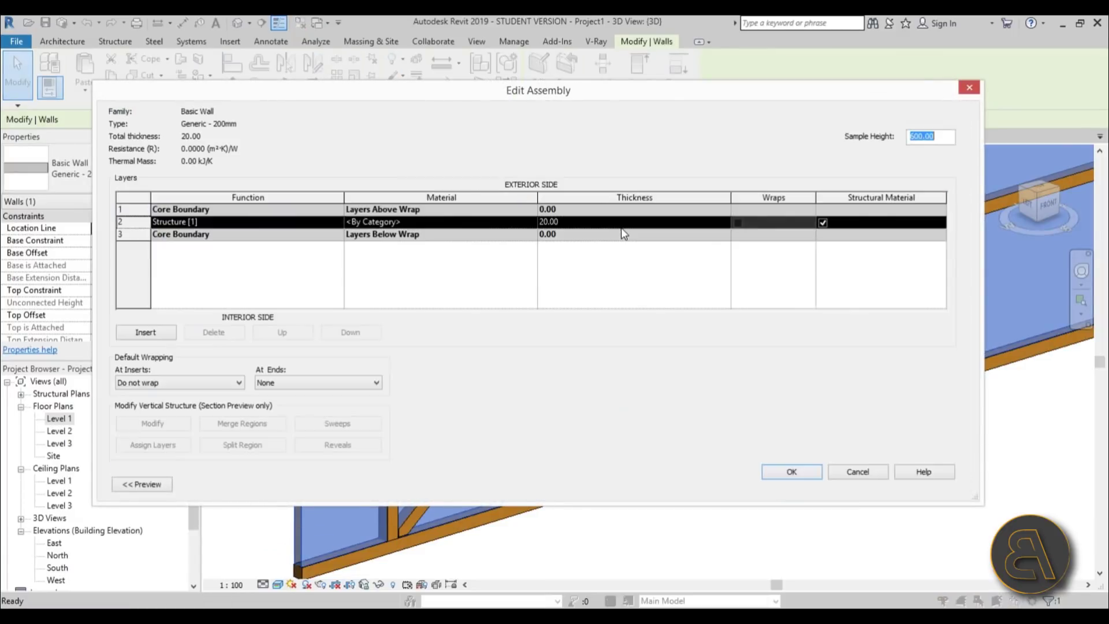
pyautogui.click(532, 223)
pyautogui.click(532, 221)
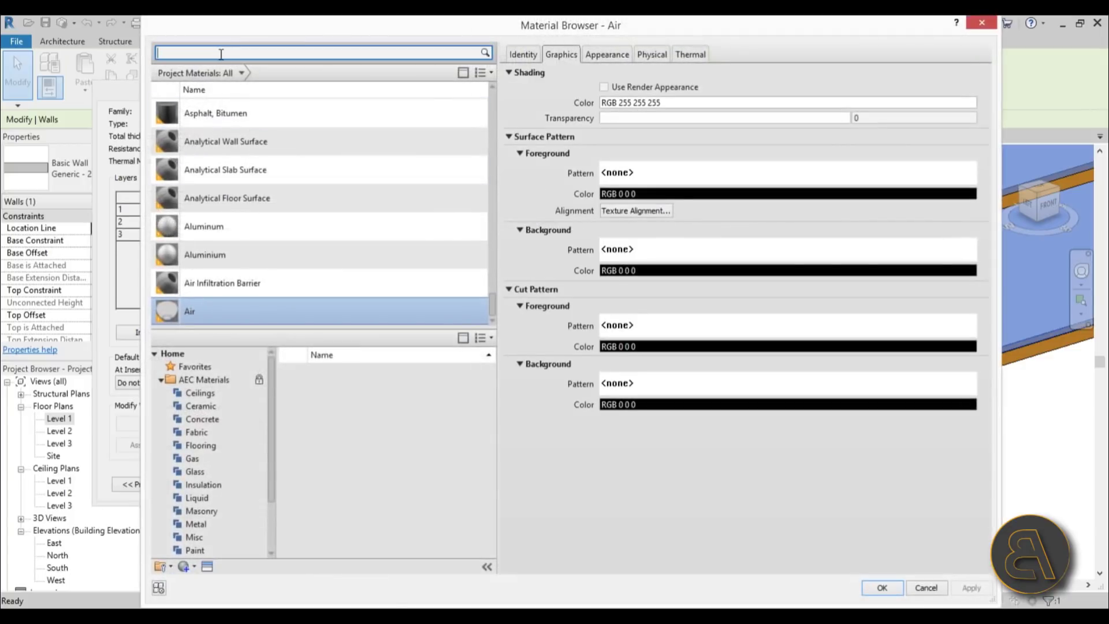
pyautogui.press('Return')
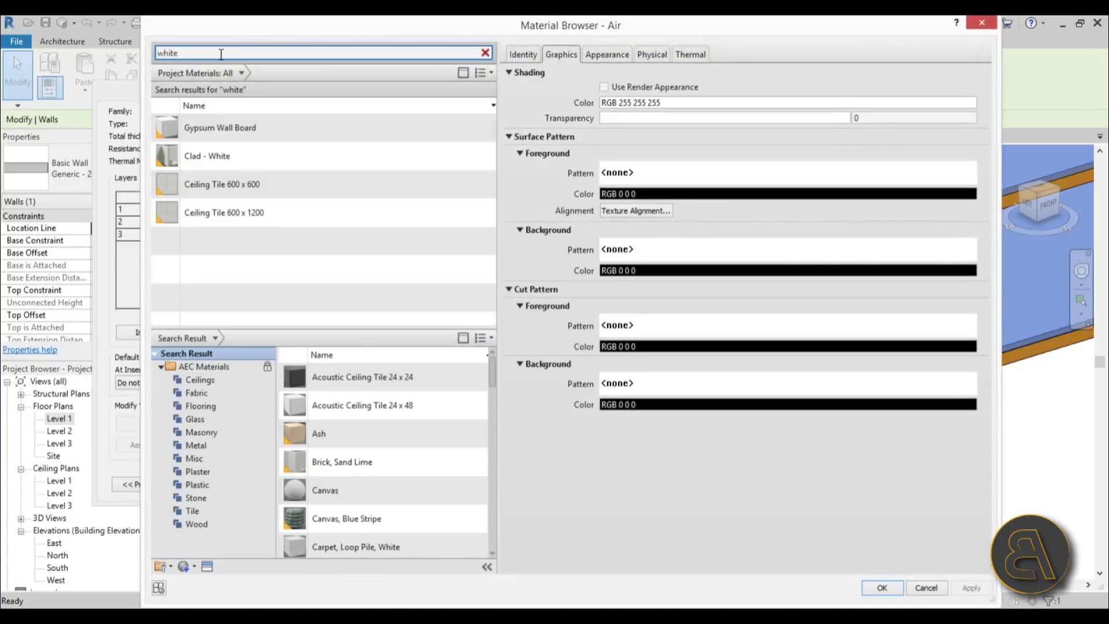
pyautogui.click(220, 129)
pyautogui.press('Return')
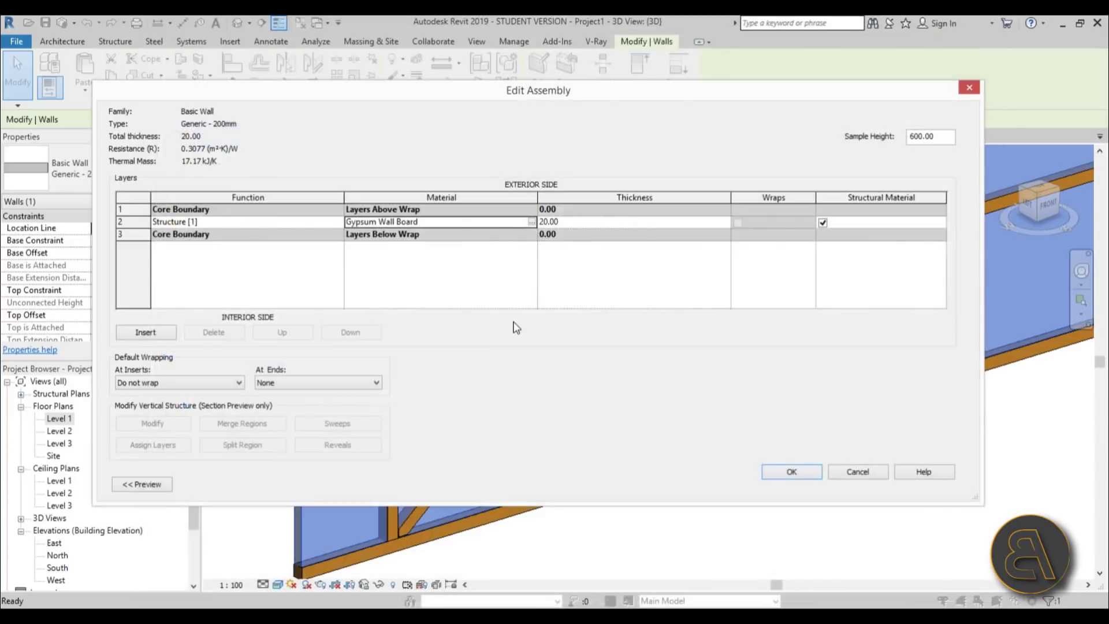
pyautogui.click(792, 473)
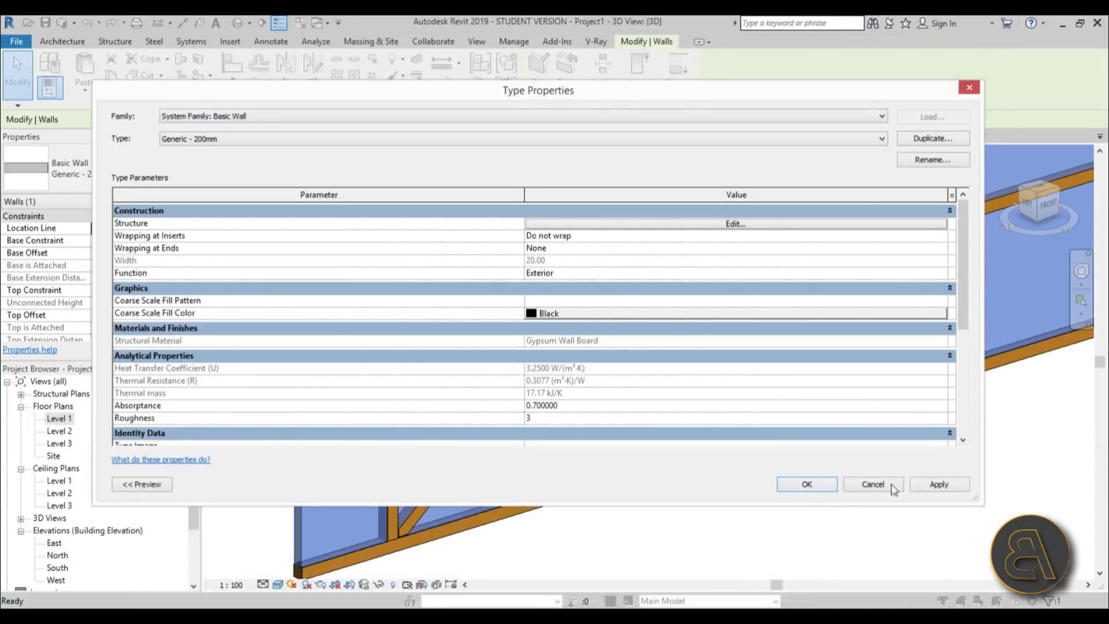
pyautogui.click(807, 484)
# - Clear the wall selection, then select and deselect the bottom timber beam
pyautogui.click(725, 515)
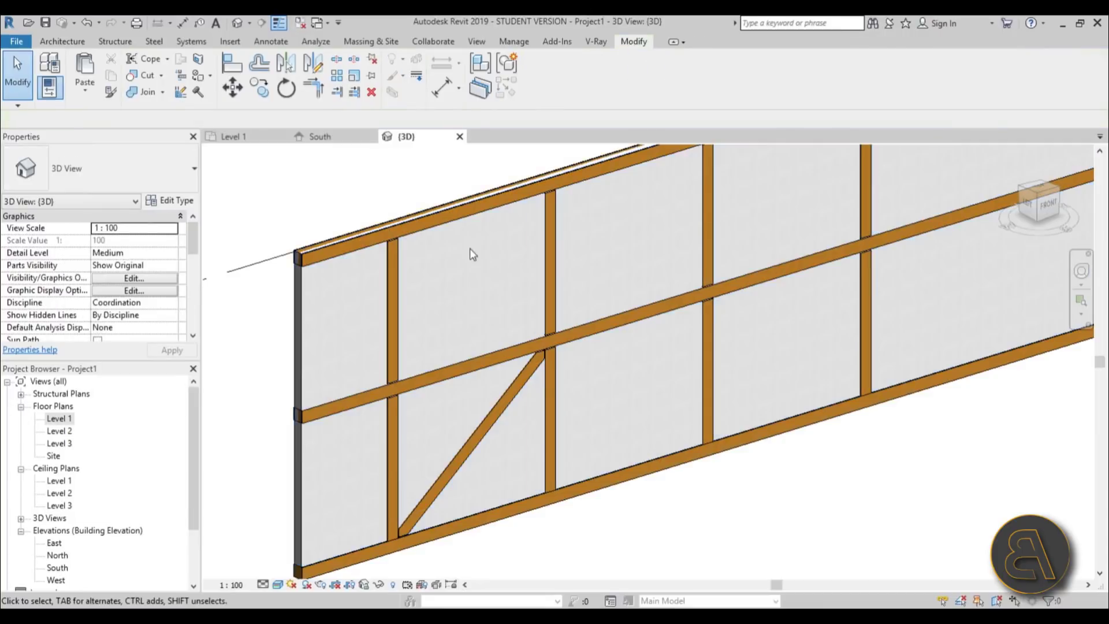
pyautogui.scroll(-2, 470, 248)
pyautogui.scroll(3, 462, 421)
pyautogui.click(460, 415)
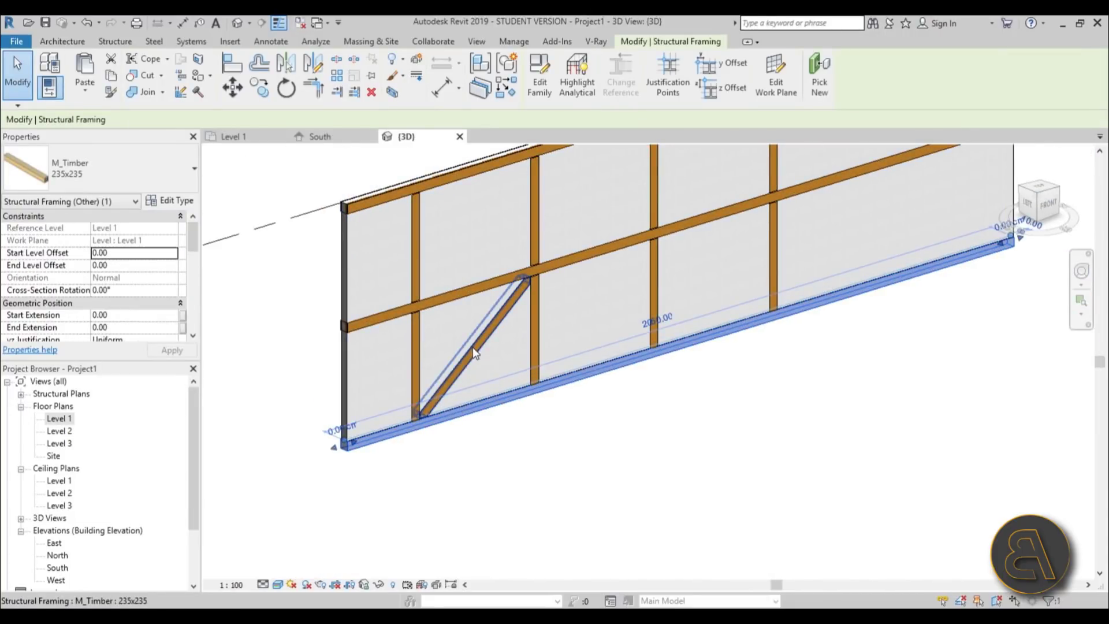
pyautogui.click(535, 436)
pyautogui.scroll(-4, 557, 439)
# - Window-select studs and brace, add top, middle and bottom beams, excluding the wall, then open Structural Material
pyautogui.moveTo(411, 232); pyautogui.dragTo(651, 511)
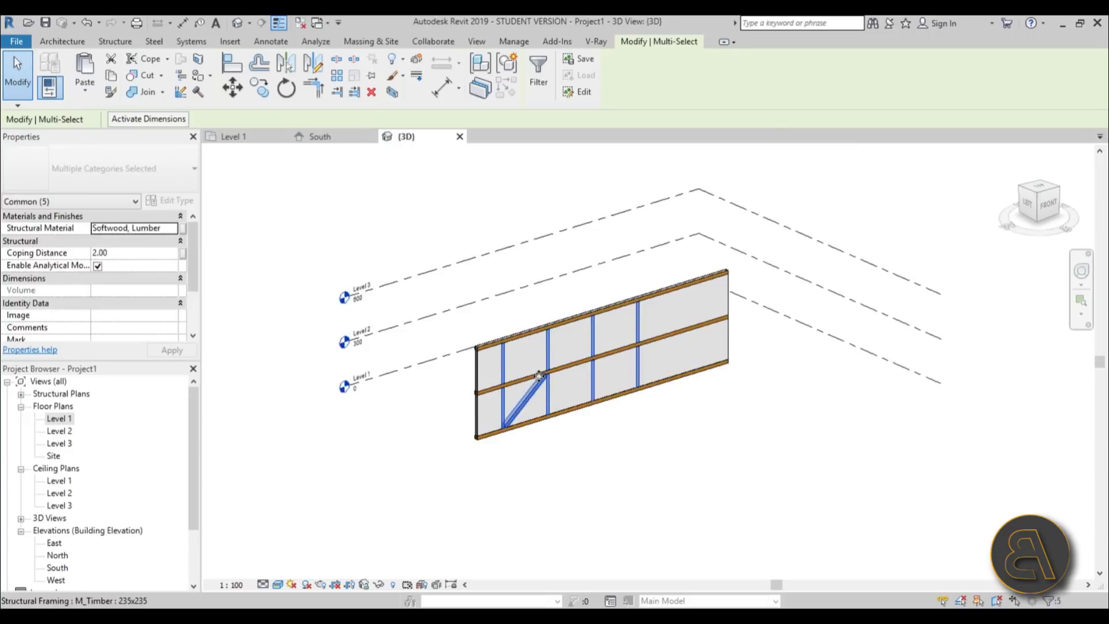
pyautogui.keyDown('ctrl'); pyautogui.click(560, 328); pyautogui.keyUp('ctrl')
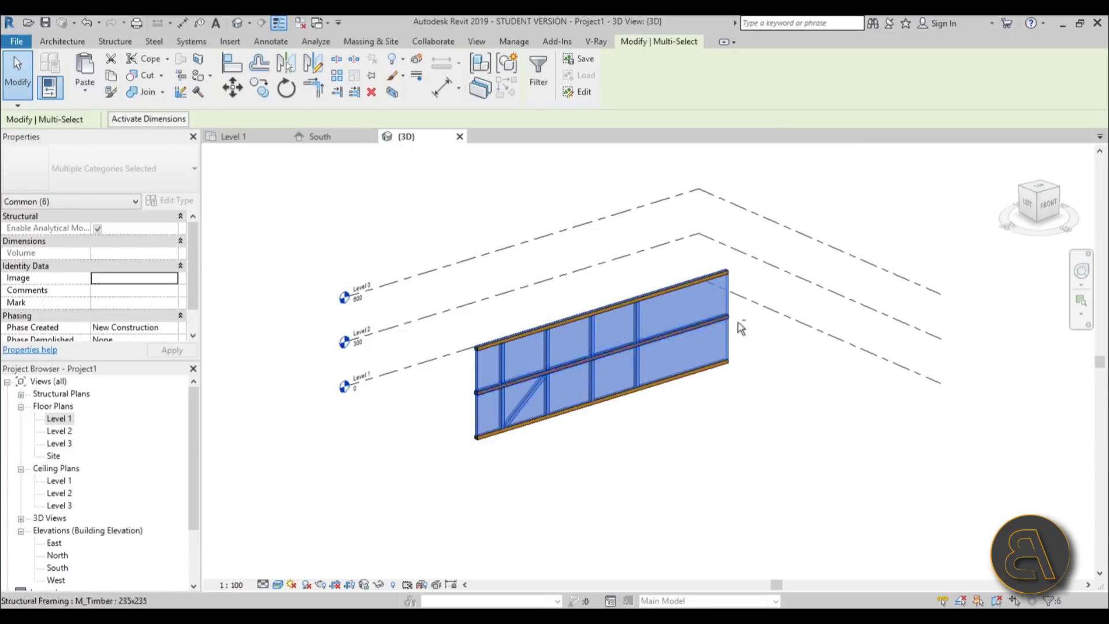
pyautogui.keyDown('shift'); pyautogui.click(727, 306); pyautogui.keyUp('shift')
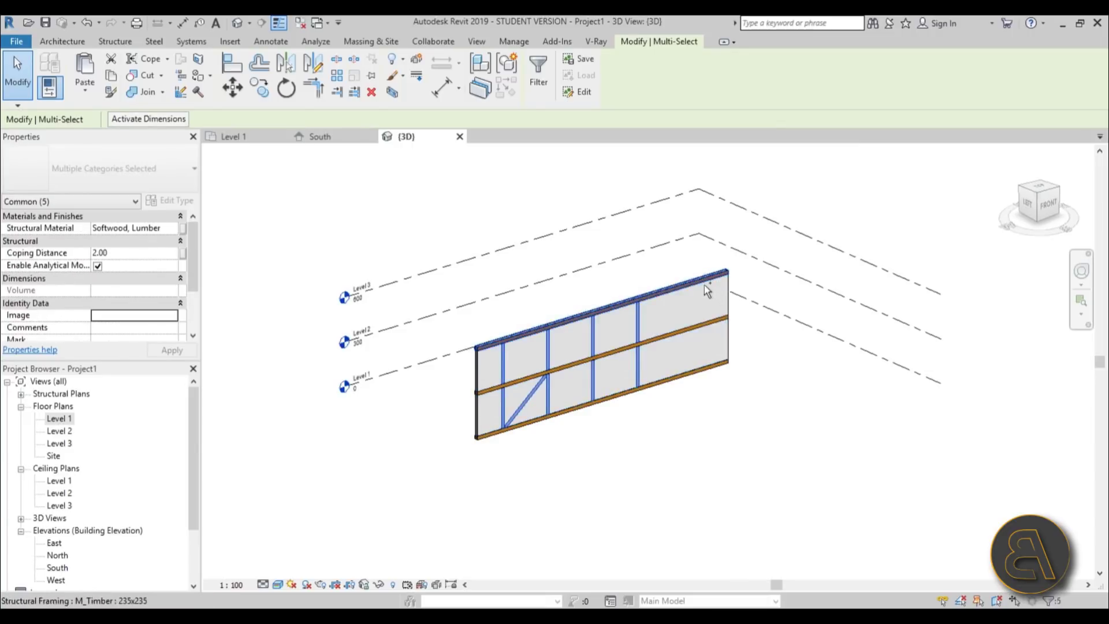
pyautogui.keyDown('ctrl'); pyautogui.click(708, 290); pyautogui.keyUp('ctrl')
pyautogui.keyDown('ctrl'); pyautogui.click(695, 326); pyautogui.keyUp('ctrl')
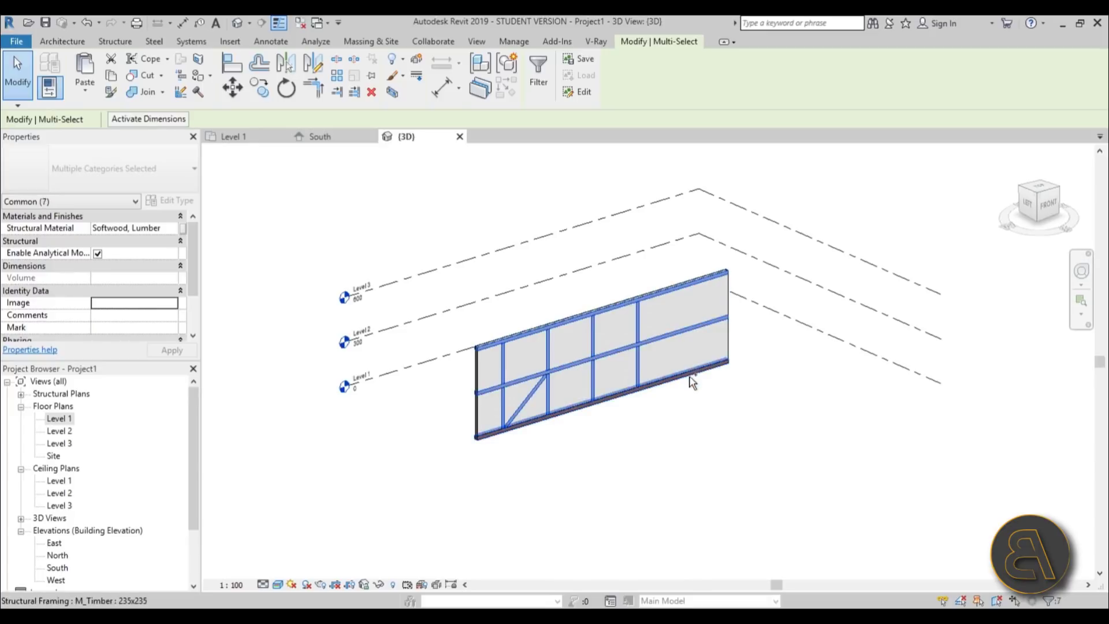
pyautogui.keyDown('ctrl'); pyautogui.click(693, 381); pyautogui.keyUp('ctrl')
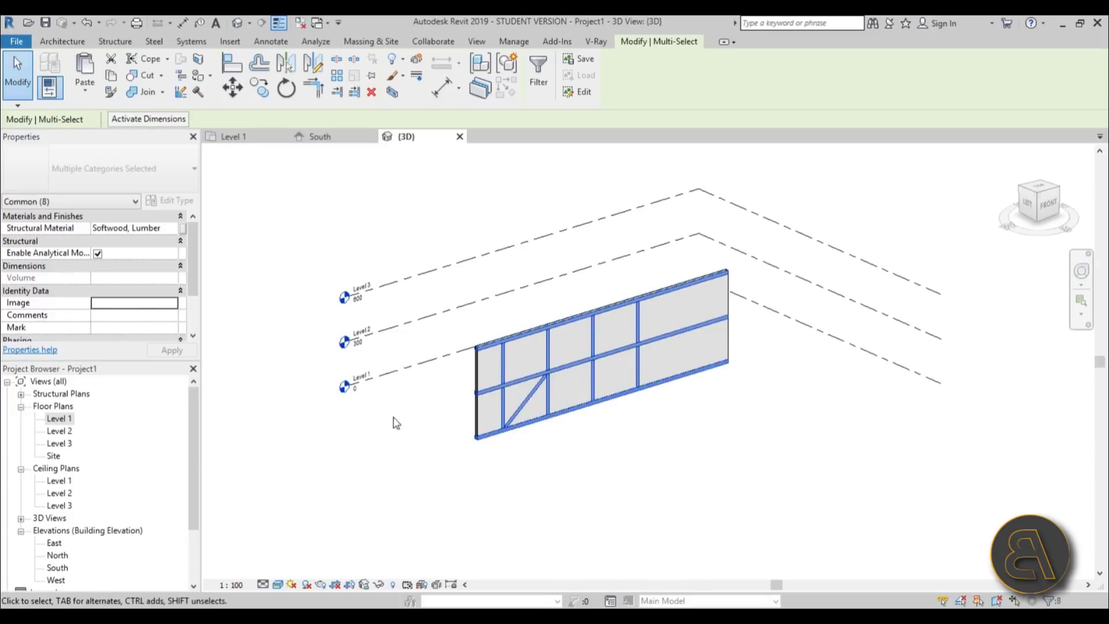
pyautogui.scroll(5, 619, 367)
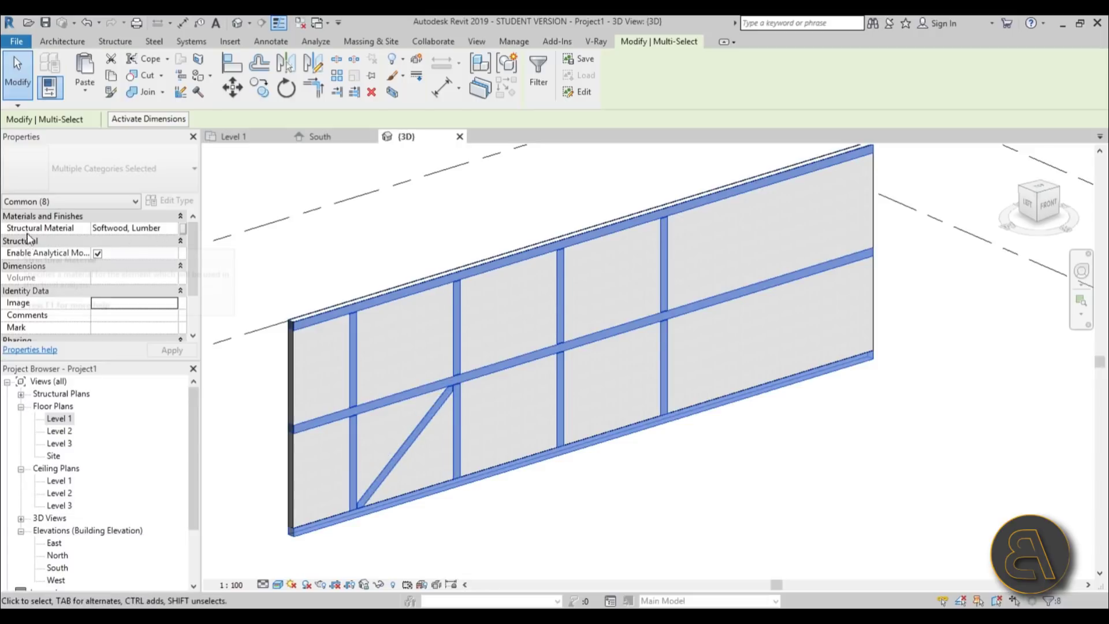
pyautogui.click(178, 231)
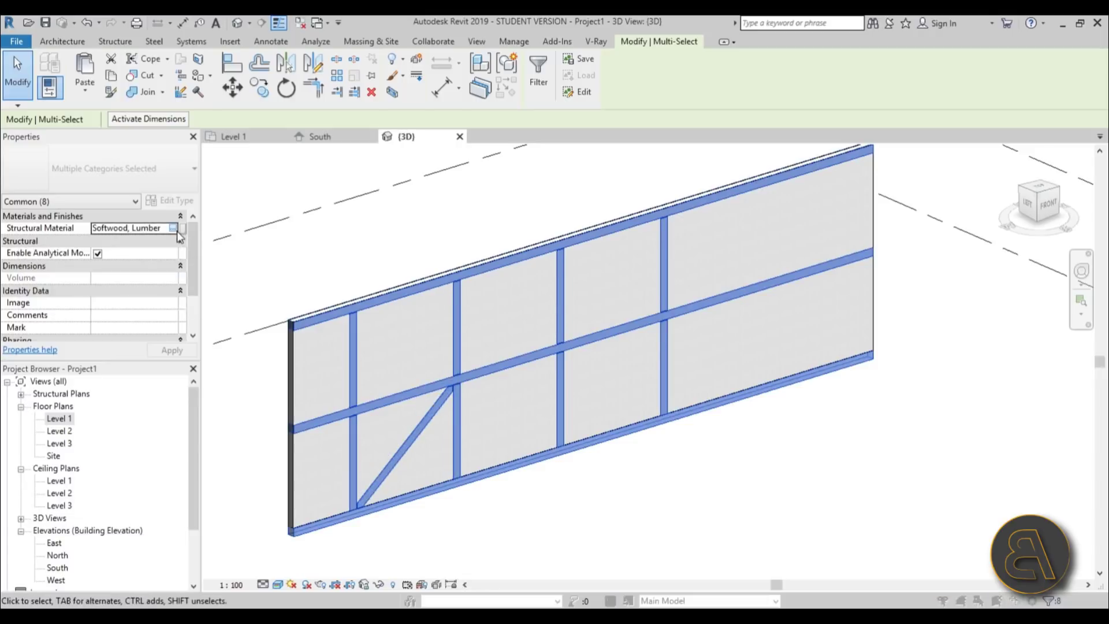
# - From AEC Materials > Wood, add Walnut to the project as the eight framing members' structural material
pyautogui.click(175, 229)
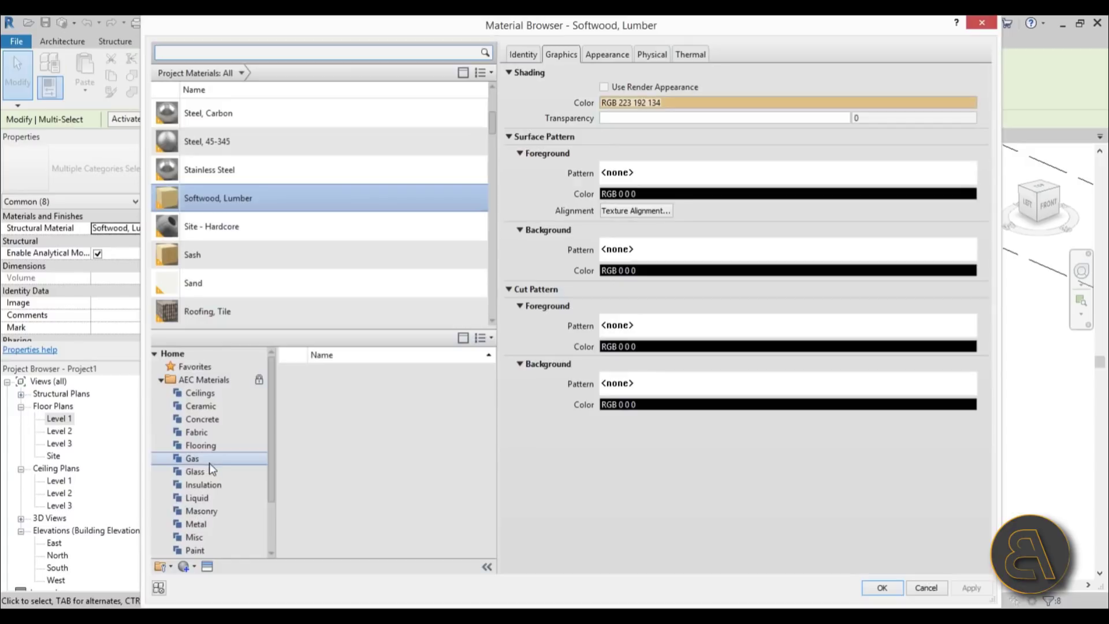
pyautogui.scroll(-2, 273, 481)
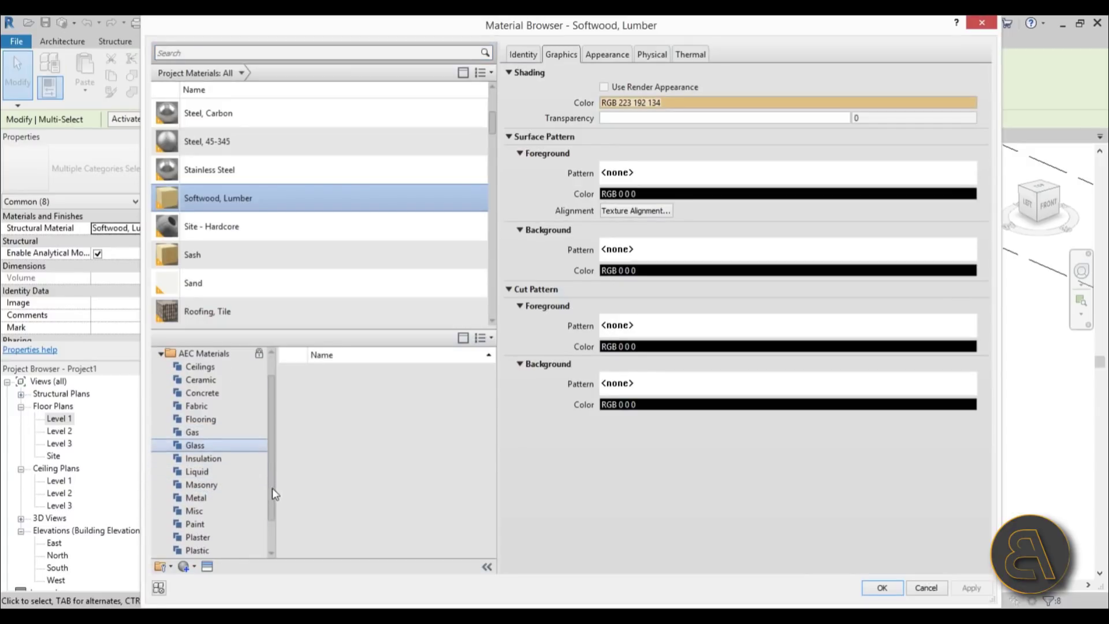
pyautogui.click(203, 547)
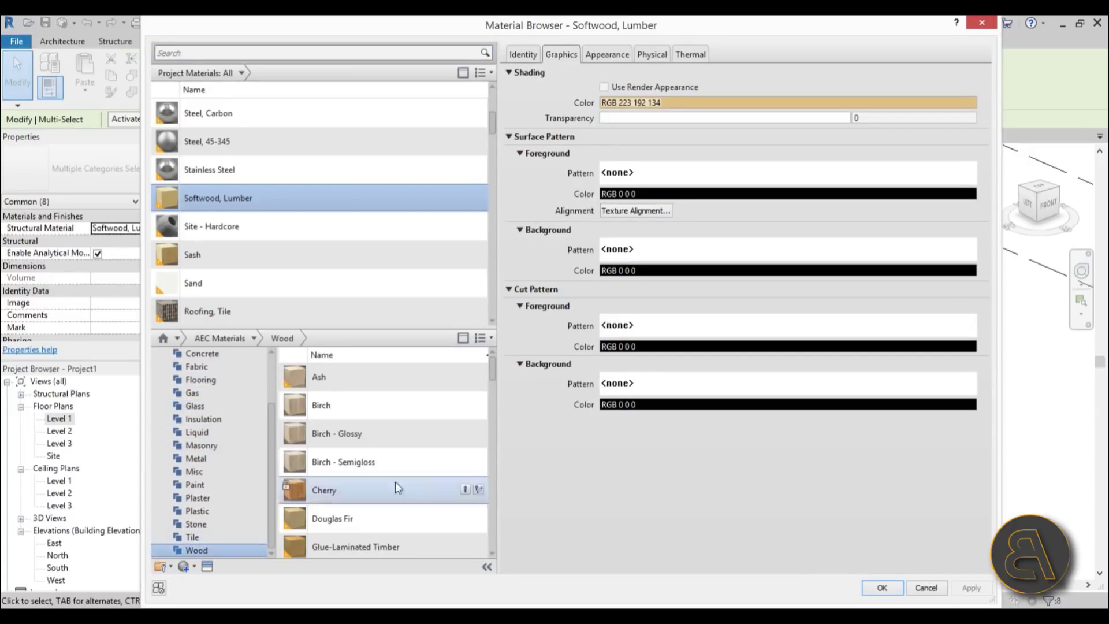
pyautogui.moveTo(494, 371); pyautogui.dragTo(487, 449)
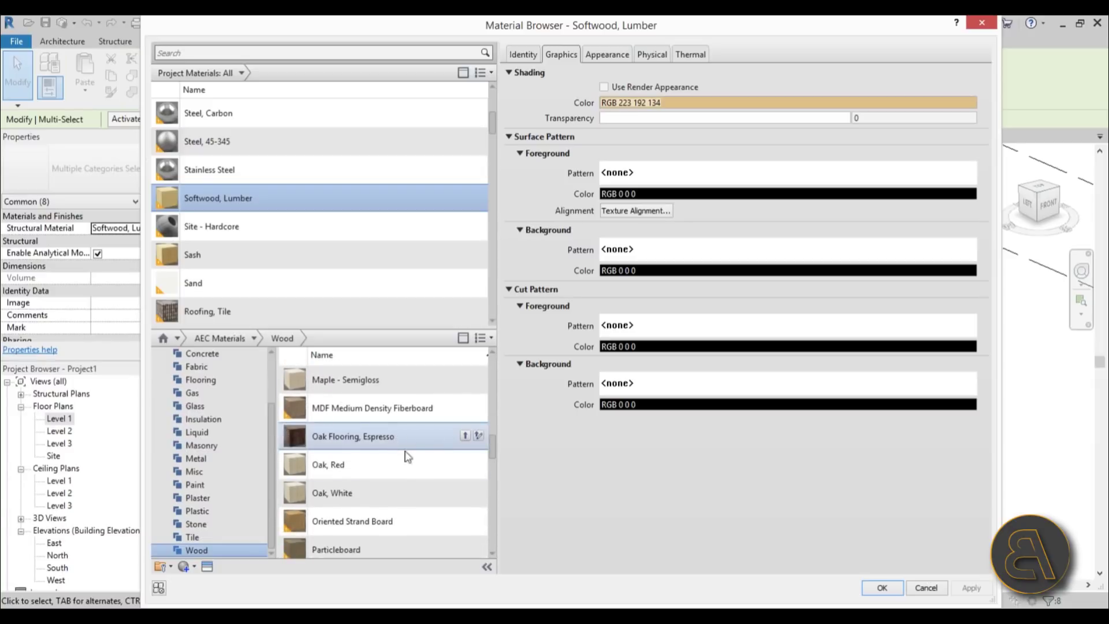
pyautogui.scroll(-3, 419, 439)
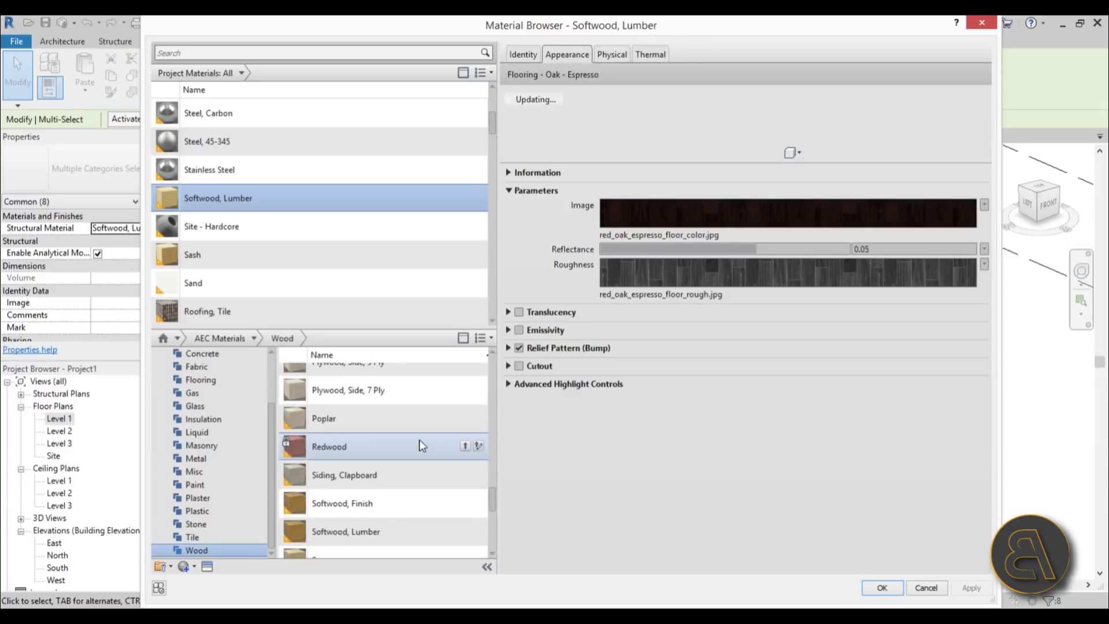
pyautogui.scroll(-3, 419, 439)
pyautogui.scroll(-1, 419, 439)
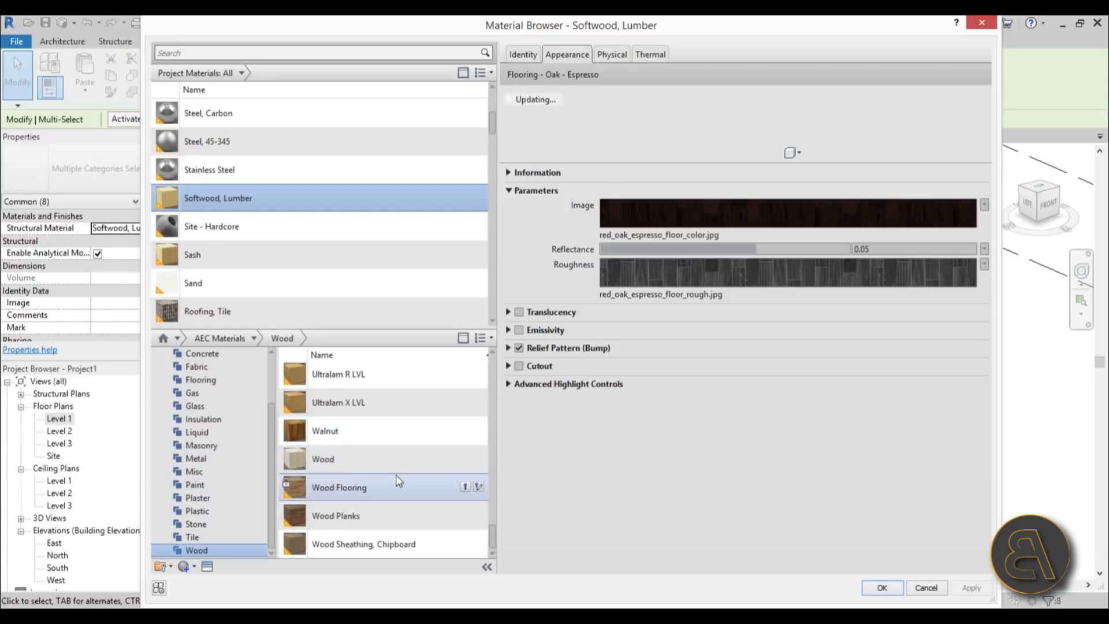
pyautogui.click(384, 449)
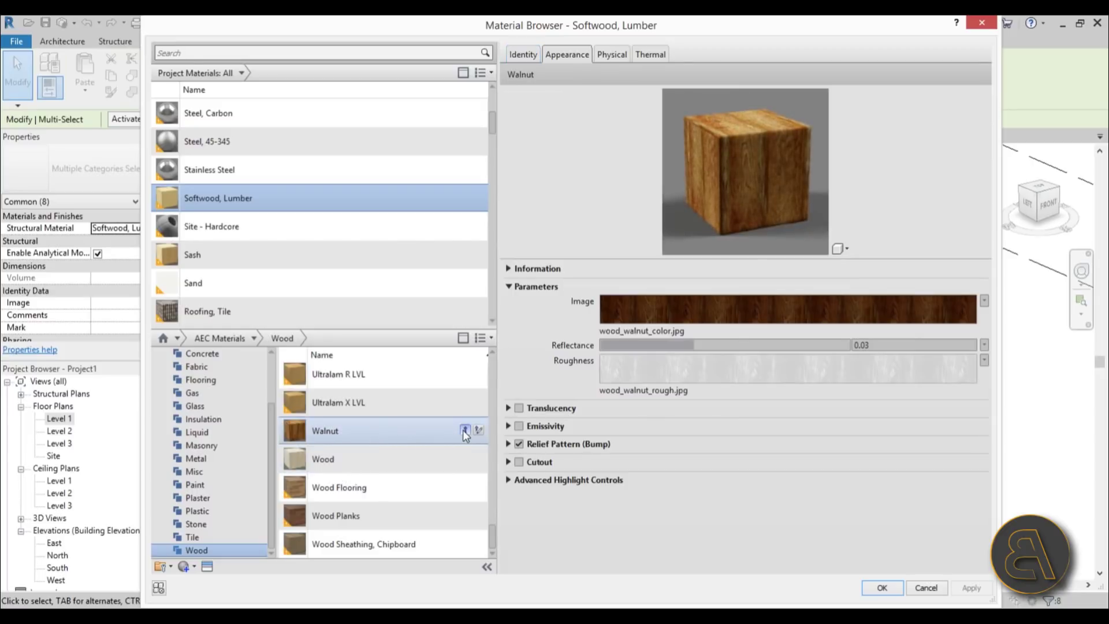
pyautogui.click(465, 431)
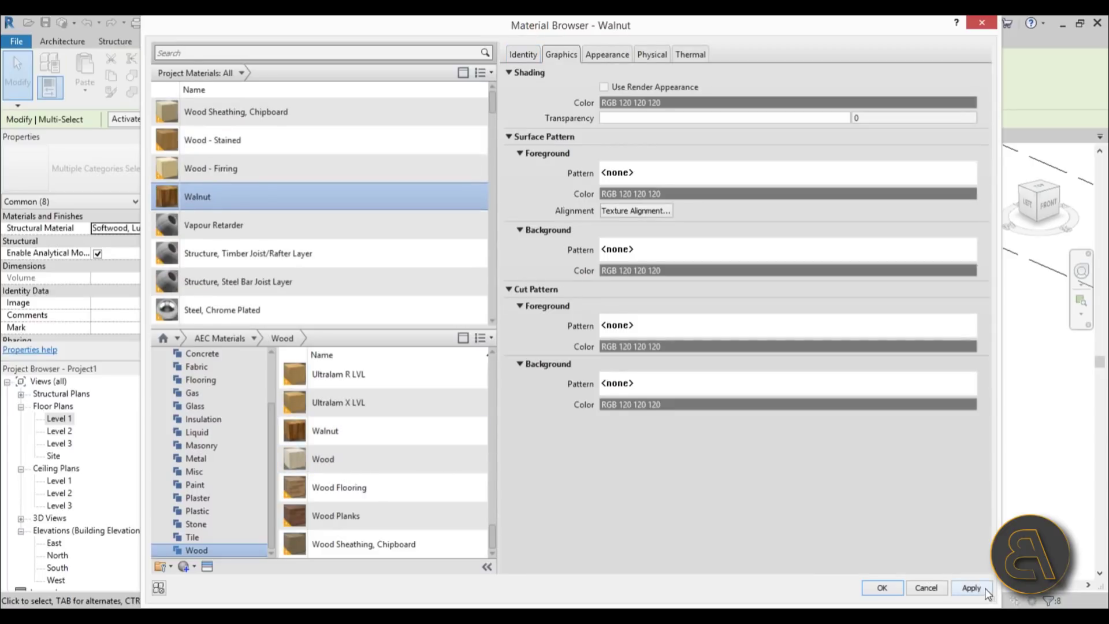
pyautogui.click(899, 588)
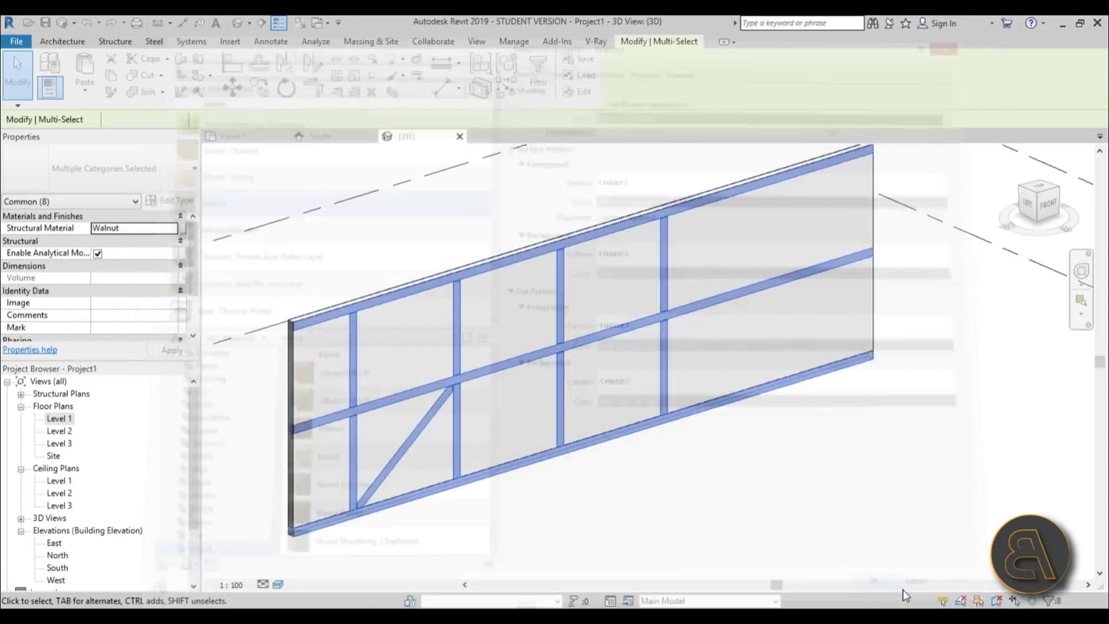
pyautogui.click(563, 517)
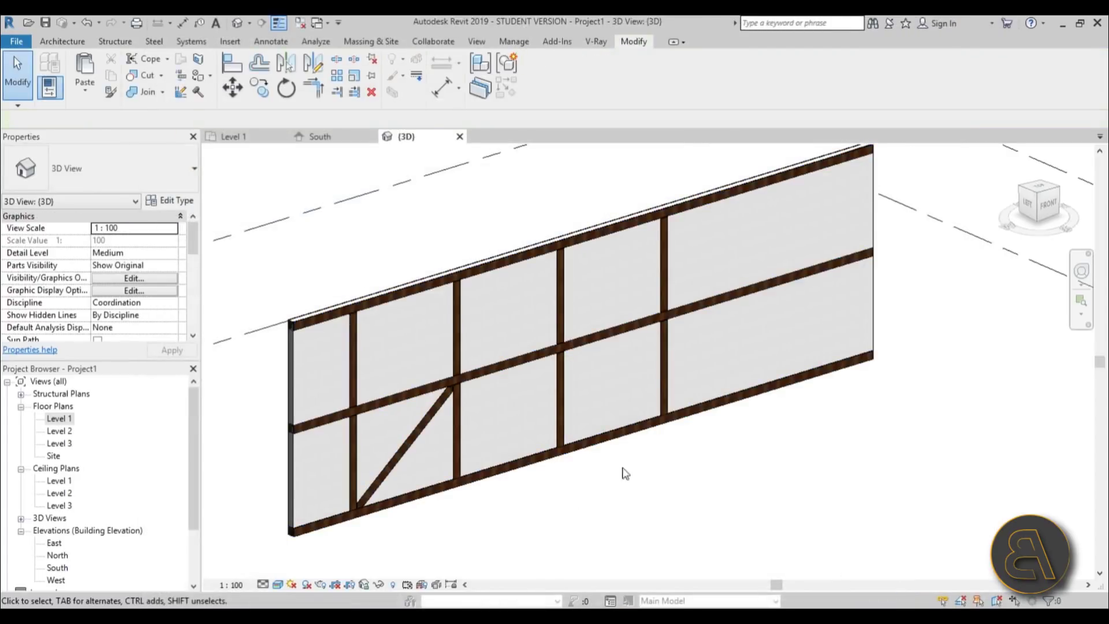
pyautogui.scroll(-2, 624, 472)
pyautogui.scroll(8, 701, 409)
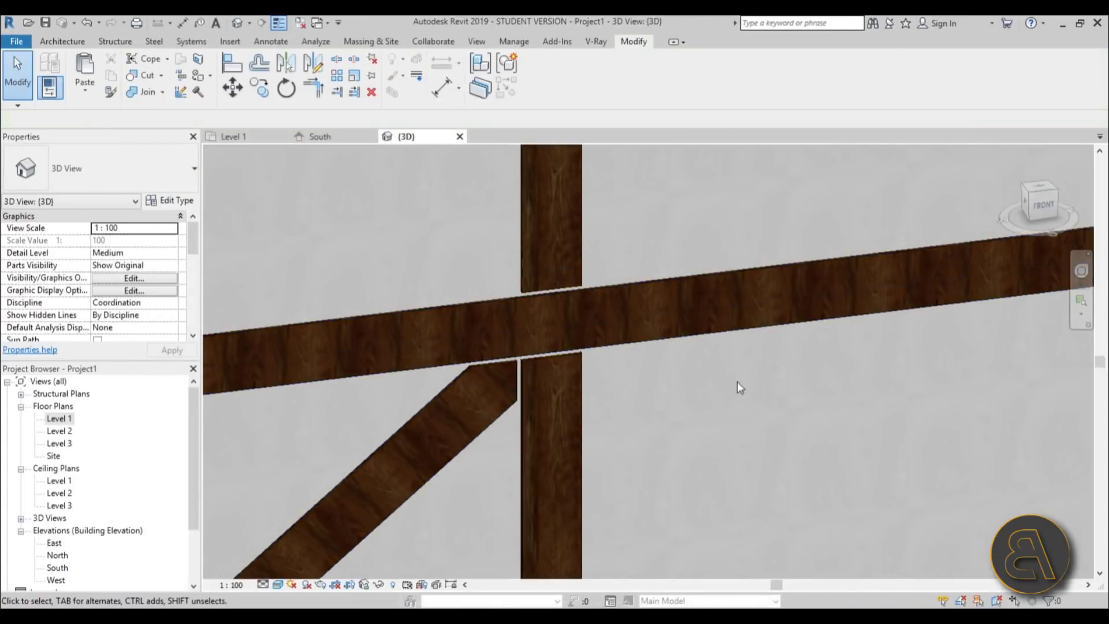
pyautogui.scroll(-6, 601, 384)
pyautogui.keyDown('shift'); pyautogui.moveTo(602, 384); pyautogui.dragTo(590, 433, button='middle'); pyautogui.keyUp('shift')
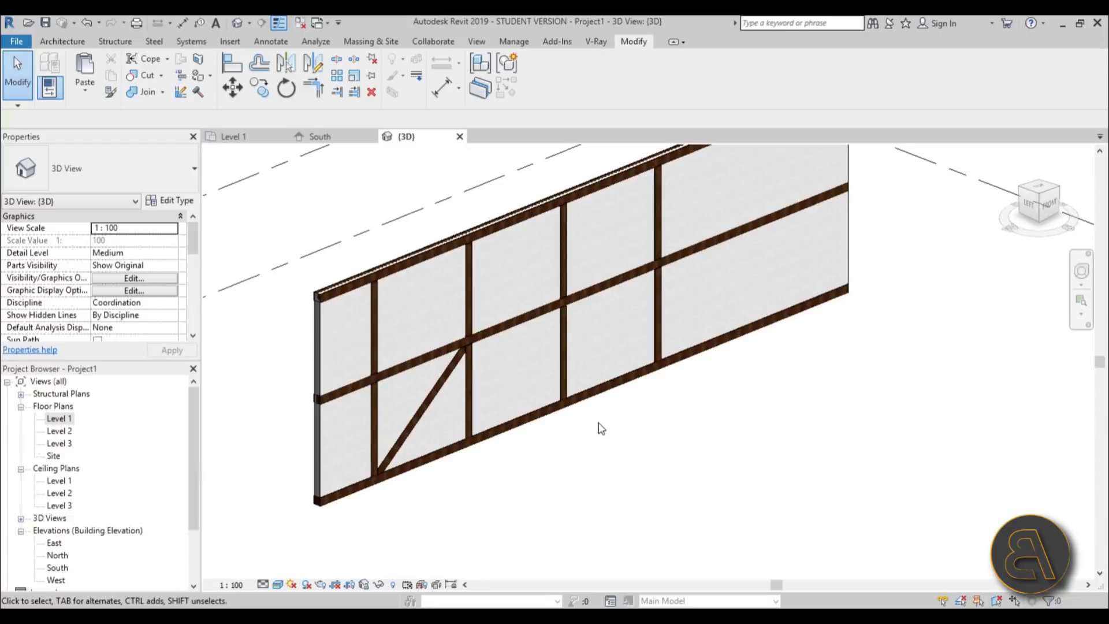
pyautogui.scroll(-2, 593, 430)
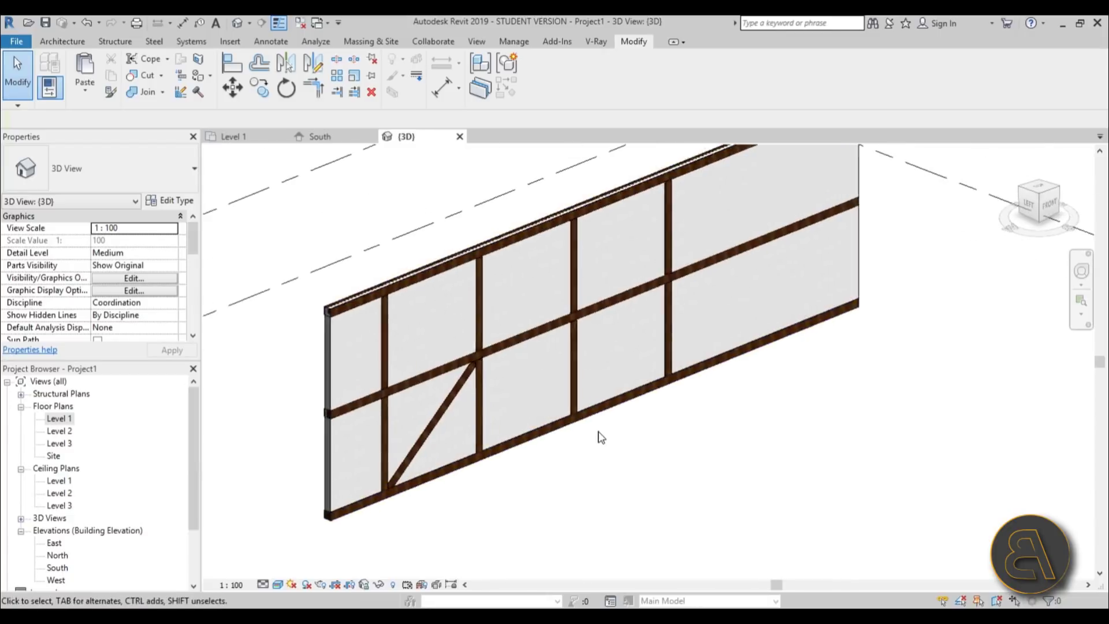